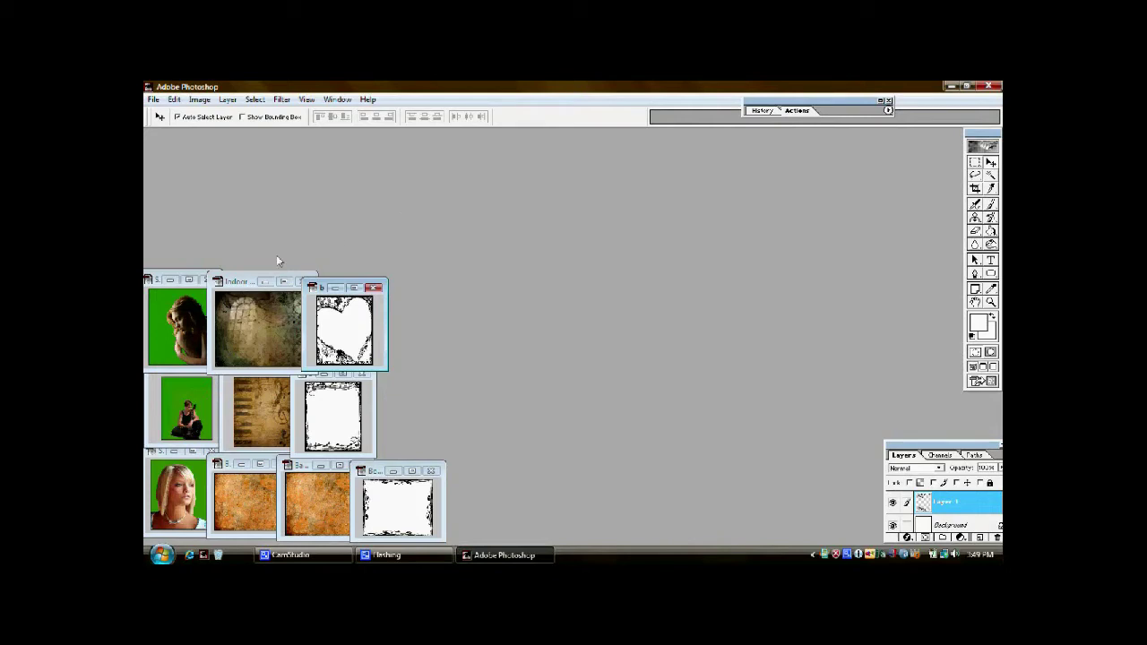
# Arrange the Indoor 34 and Subject 19 copy windows side by side, enlarged and zoomed in
pyautogui.click(240, 283)
pyautogui.moveTo(238, 286); pyautogui.dragTo(860, 158)
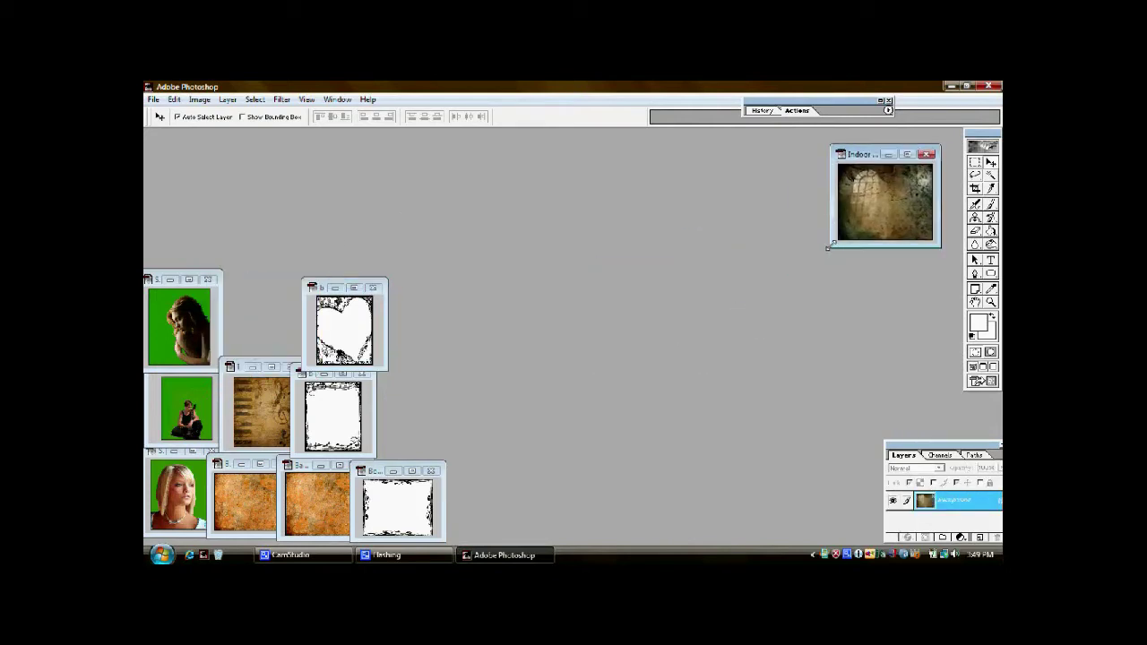
pyautogui.moveTo(828, 247); pyautogui.dragTo(571, 457)
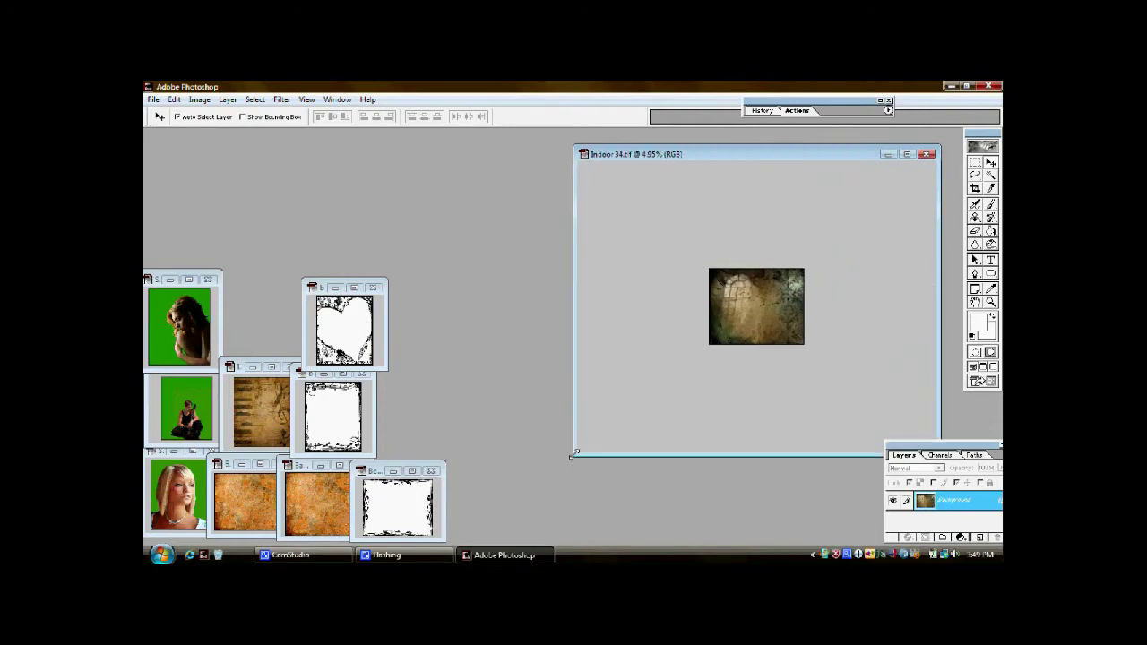
pyautogui.hotkey('ctrl', '0')
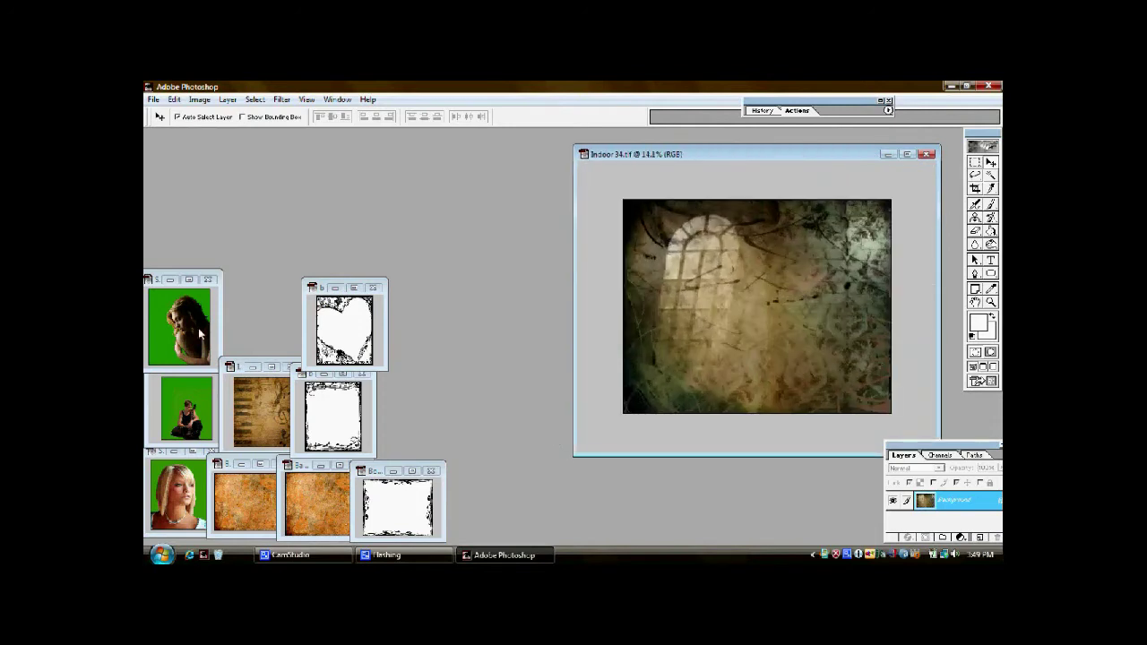
pyautogui.moveTo(225, 268); pyautogui.dragTo(379, 132)
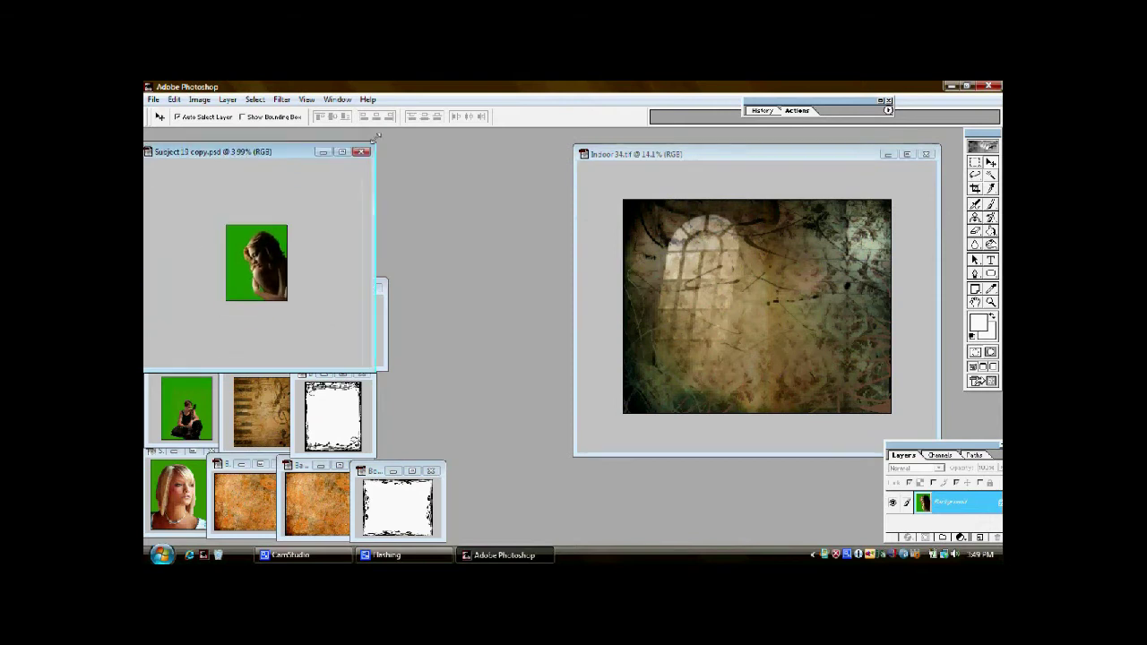
pyautogui.hotkey('ctrl', '0')
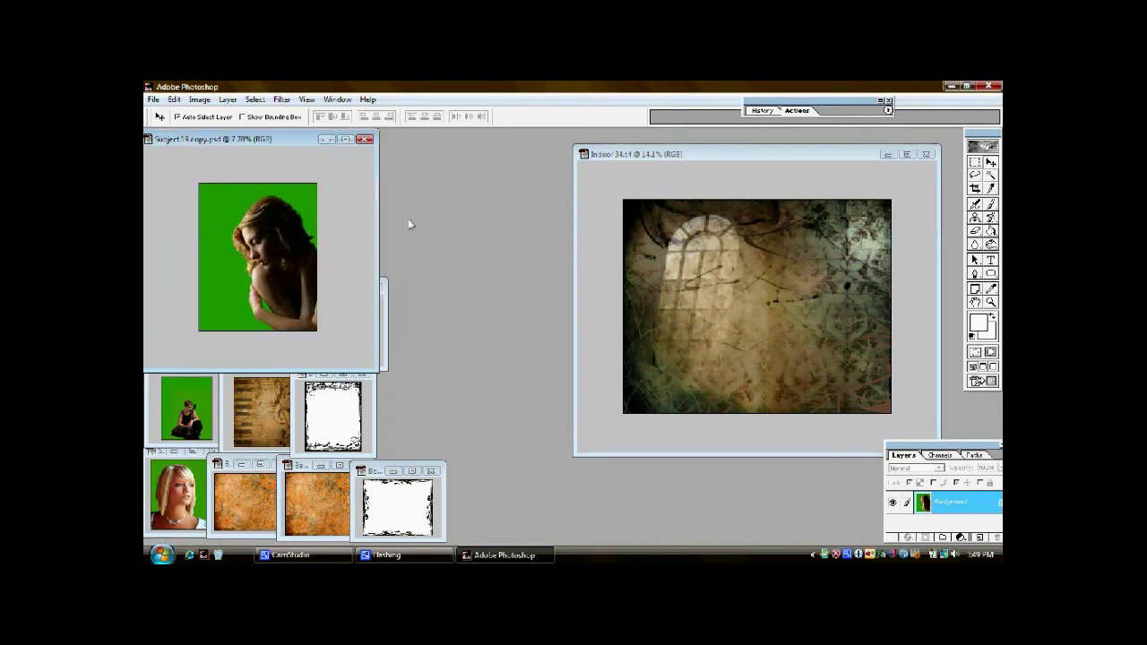
# Crop Indoor 34 to an 8 × 10 inch portrait around the arched window and fit it on screen
pyautogui.click(614, 160)
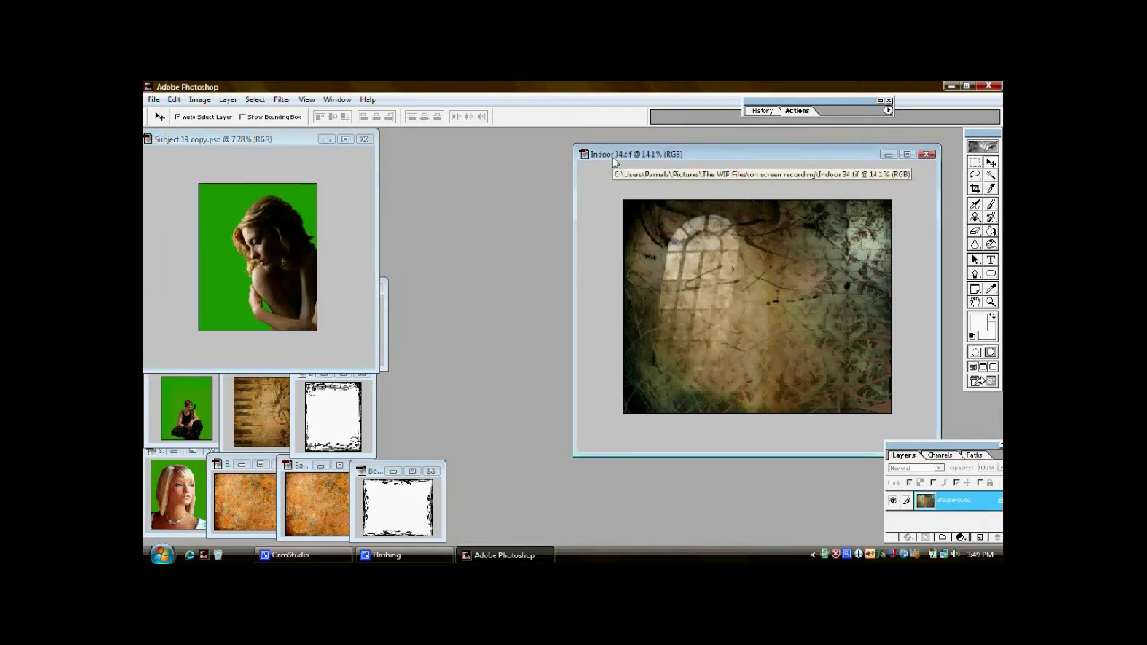
pyautogui.click(976, 190)
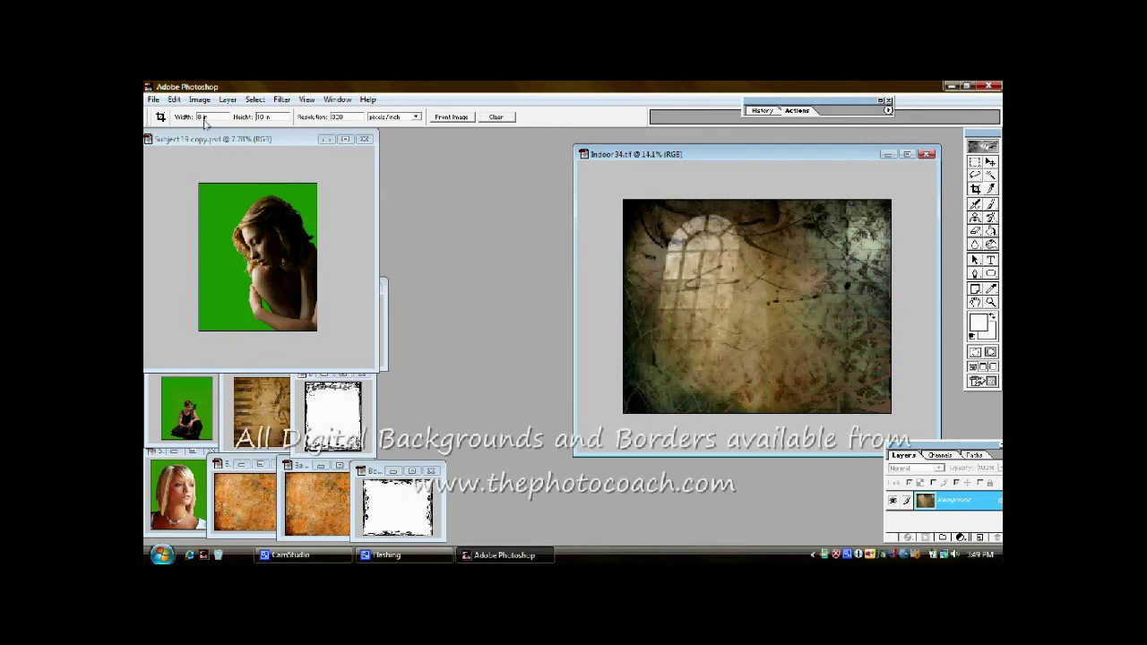
pyautogui.click(257, 119)
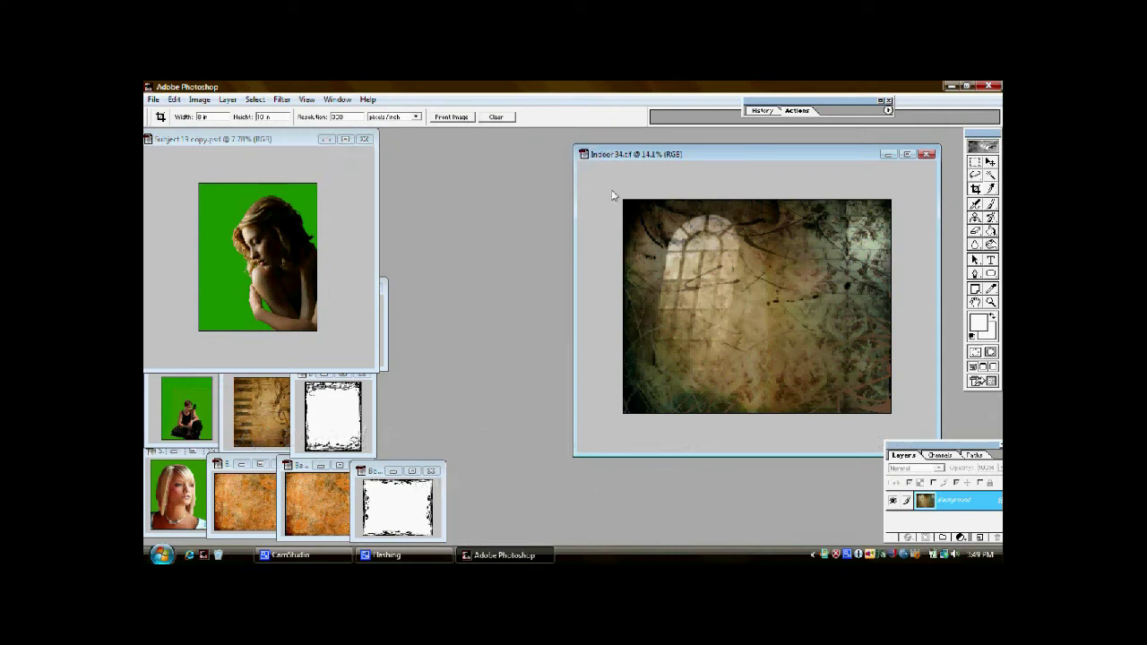
pyautogui.hotkey('ctrl', 'a')
pyautogui.moveTo(623, 200); pyautogui.dragTo(794, 413)
pyautogui.press('Return')
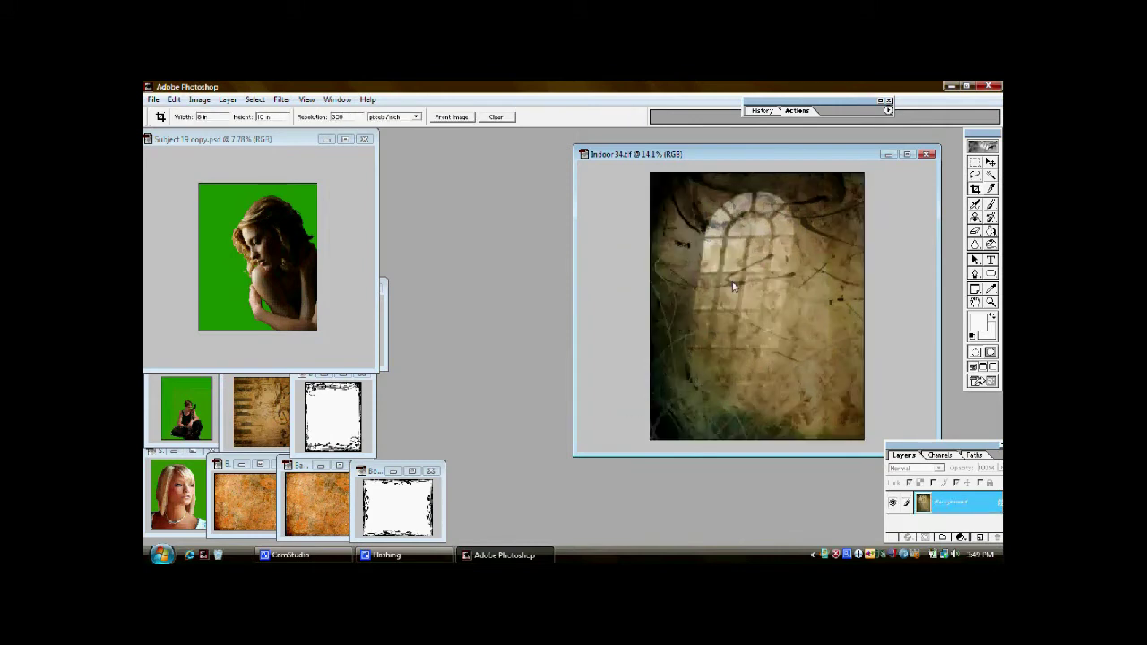
pyautogui.hotkey('ctrl', '0')
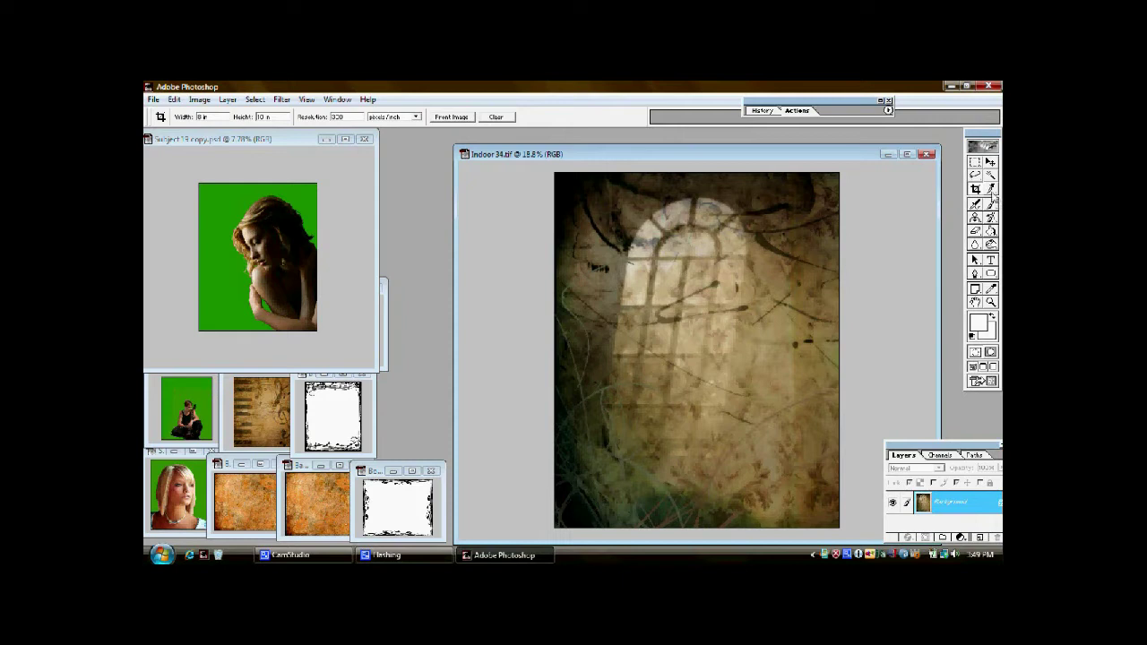
# Magic Wand the green backdrop in Subject 19 copy, check the hair edge, then invert the selection
pyautogui.click(990, 175)
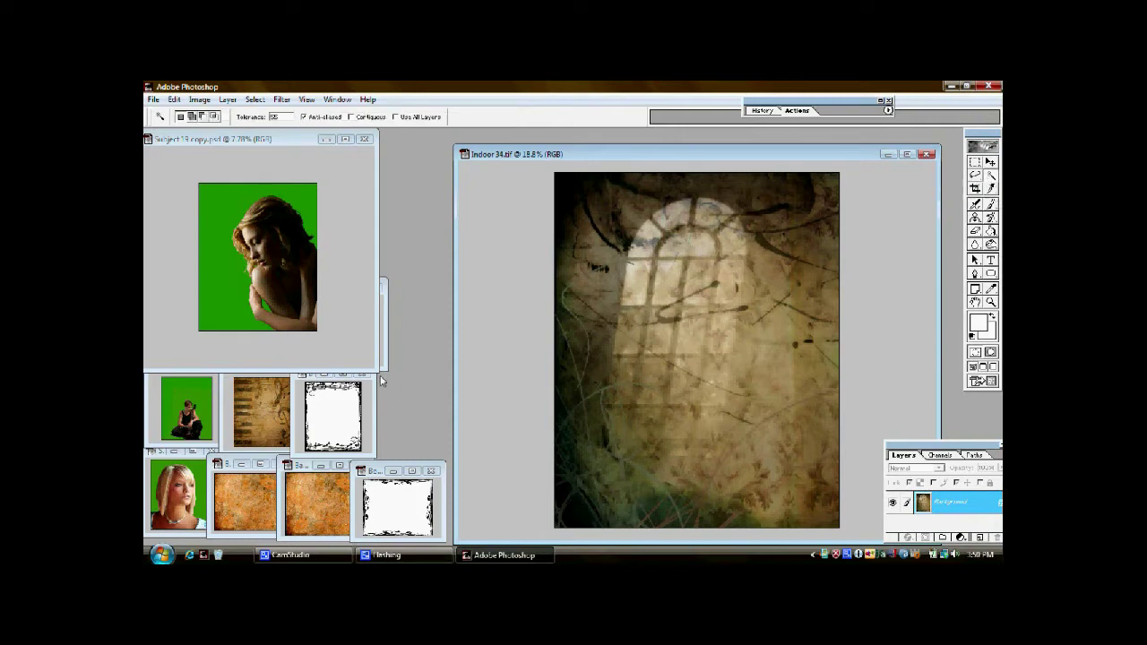
pyautogui.moveTo(378, 376); pyautogui.dragTo(440, 453)
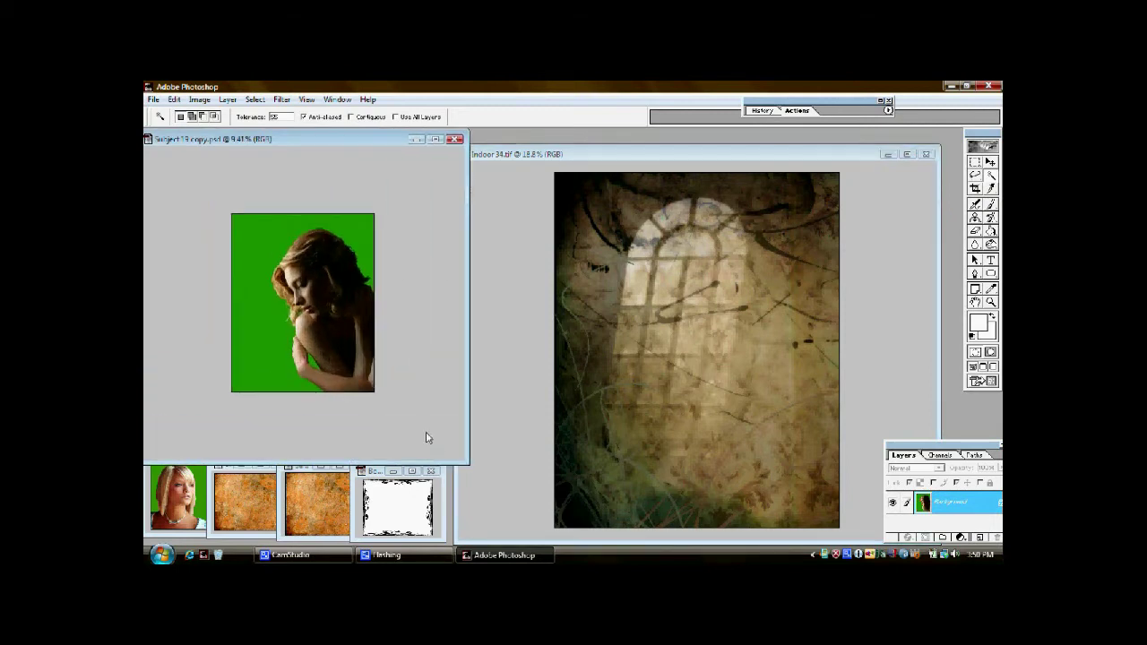
pyautogui.hotkey('ctrl', '0')
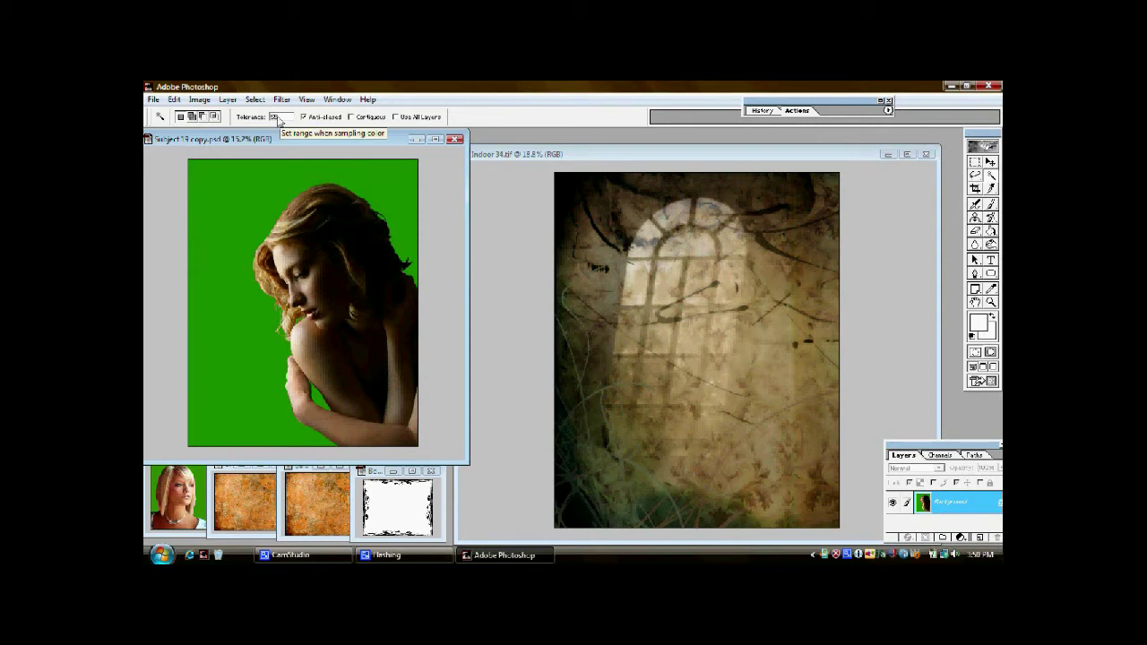
pyautogui.hotkey('ctrl', '+')
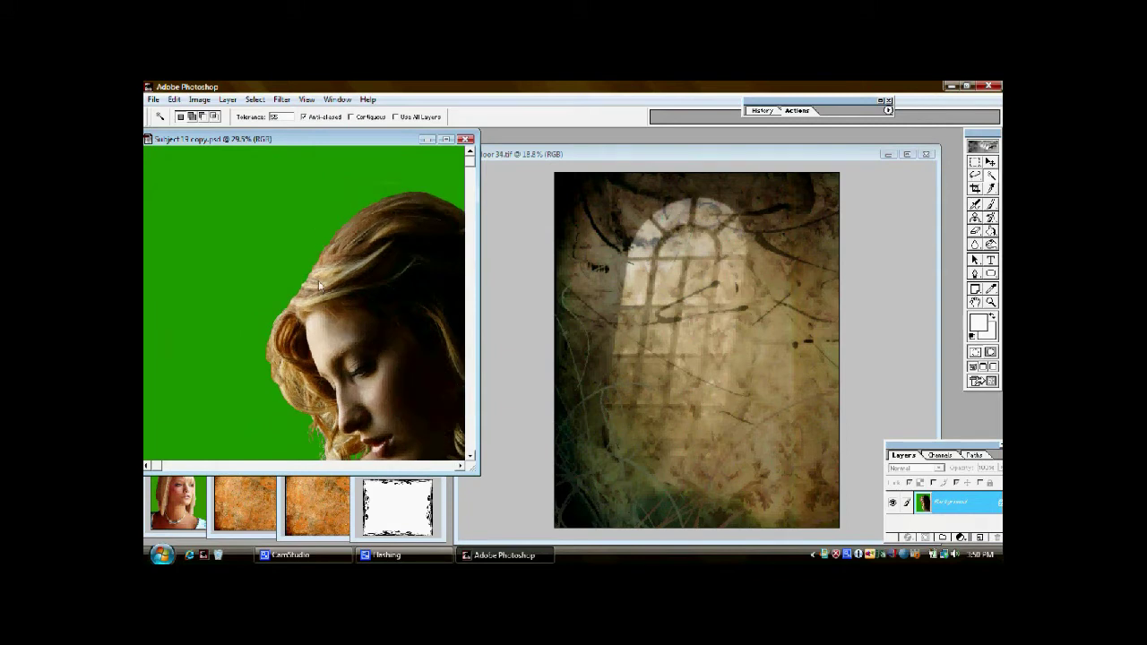
pyautogui.hotkey('ctrl', '+')
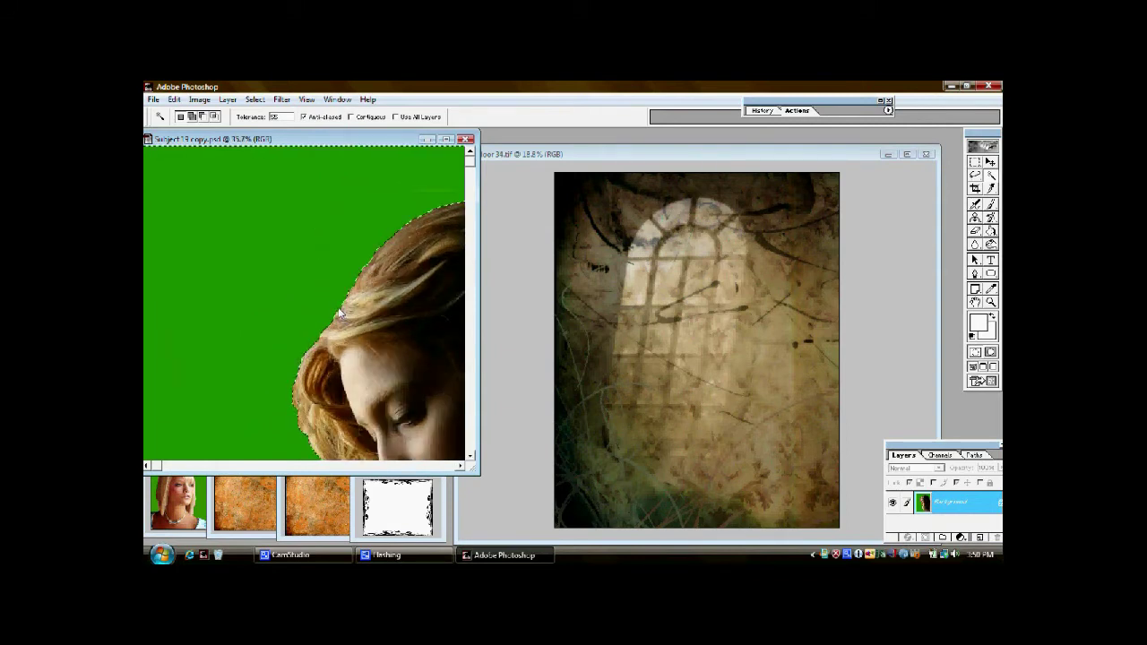
pyautogui.hotkey('ctrl', '-')
pyautogui.hotkey('ctrl', '-')
pyautogui.hotkey('ctrl', '-')
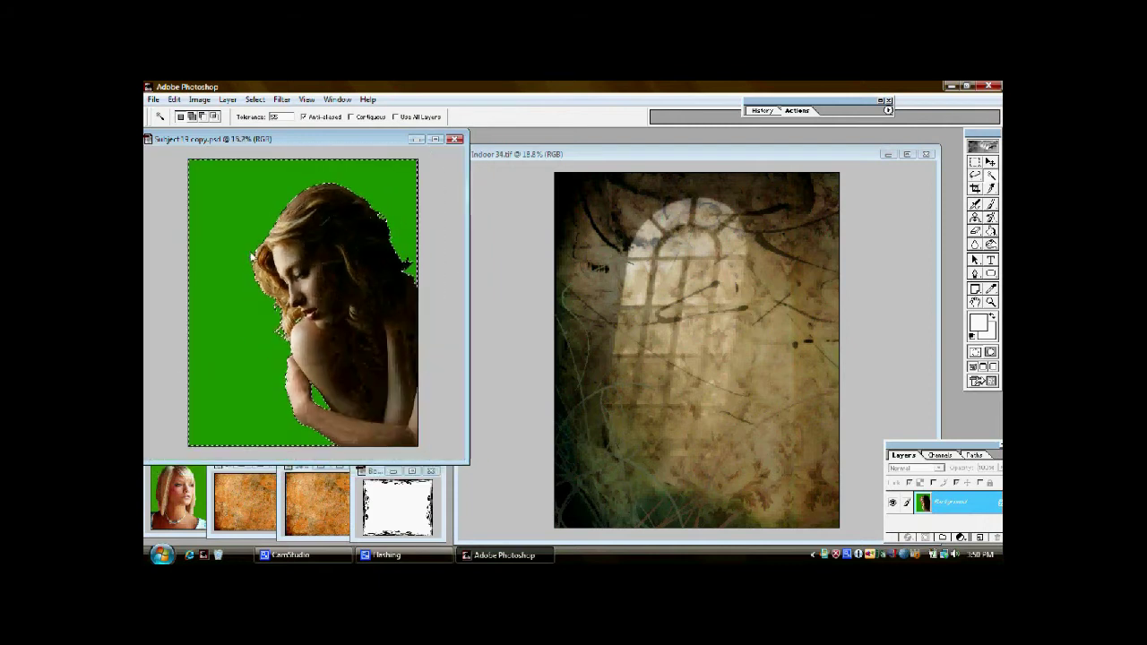
pyautogui.click(255, 101)
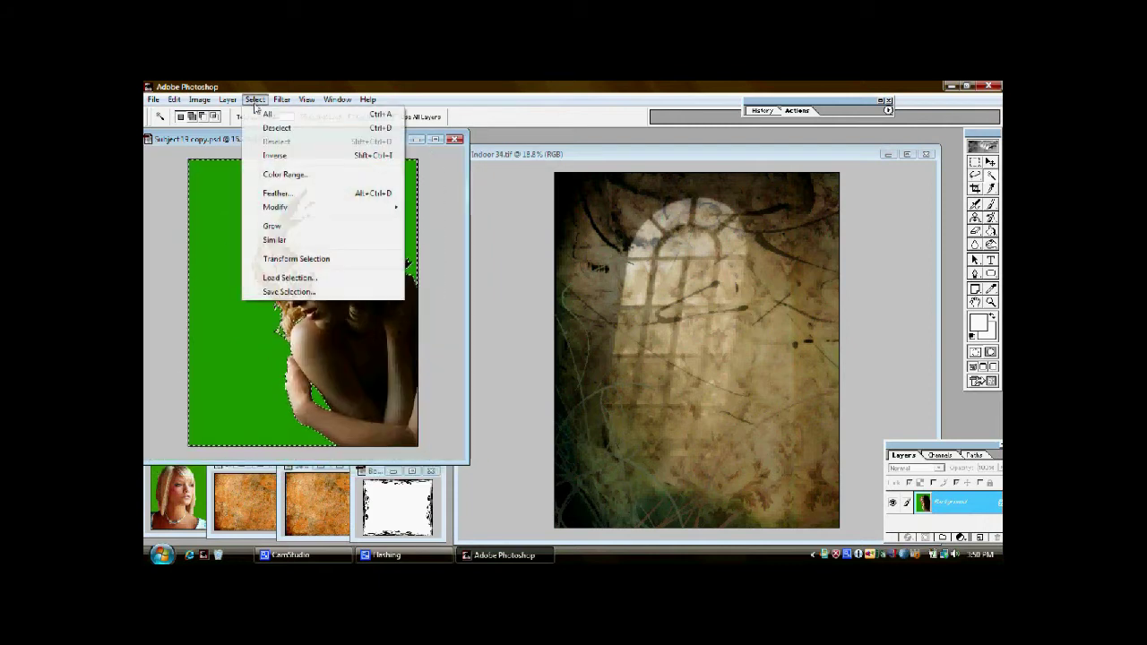
pyautogui.click(273, 158)
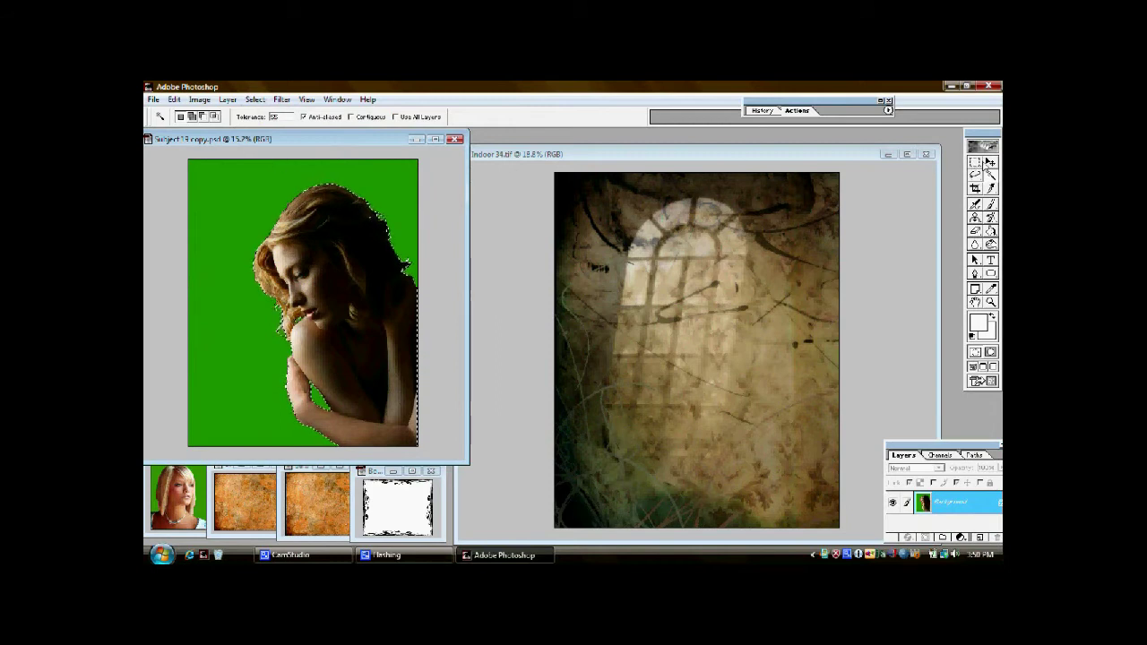
# Drag the selected woman onto Indoor 34 as Layer 1 and close Subject 19 copy unsaved
pyautogui.click(991, 162)
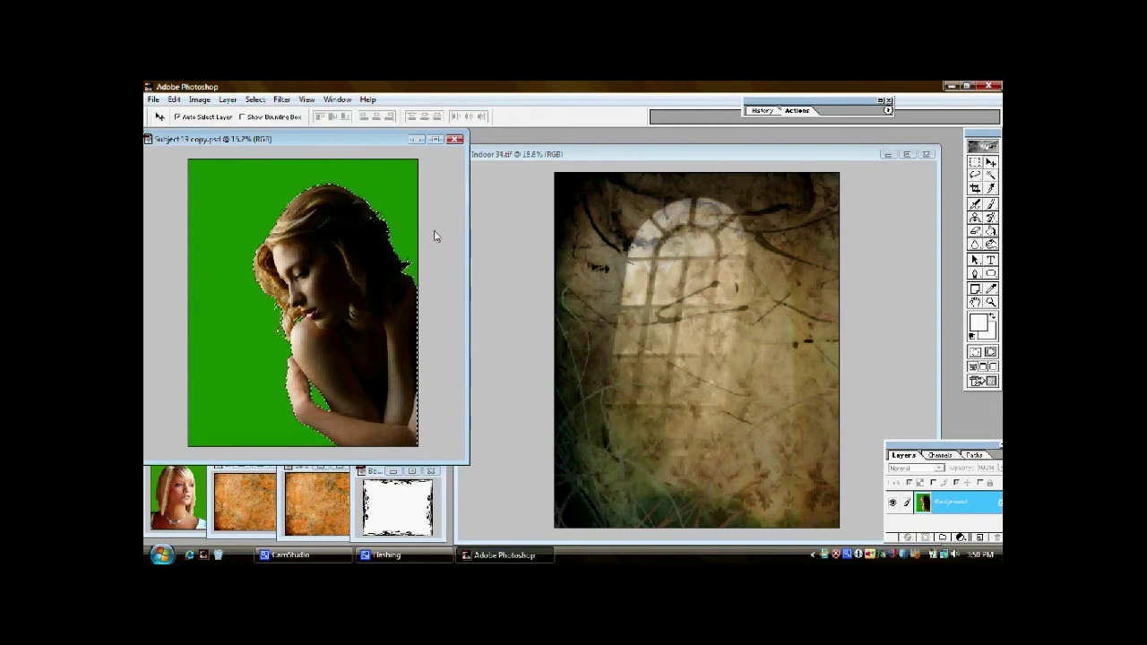
pyautogui.moveTo(339, 263); pyautogui.dragTo(749, 324)
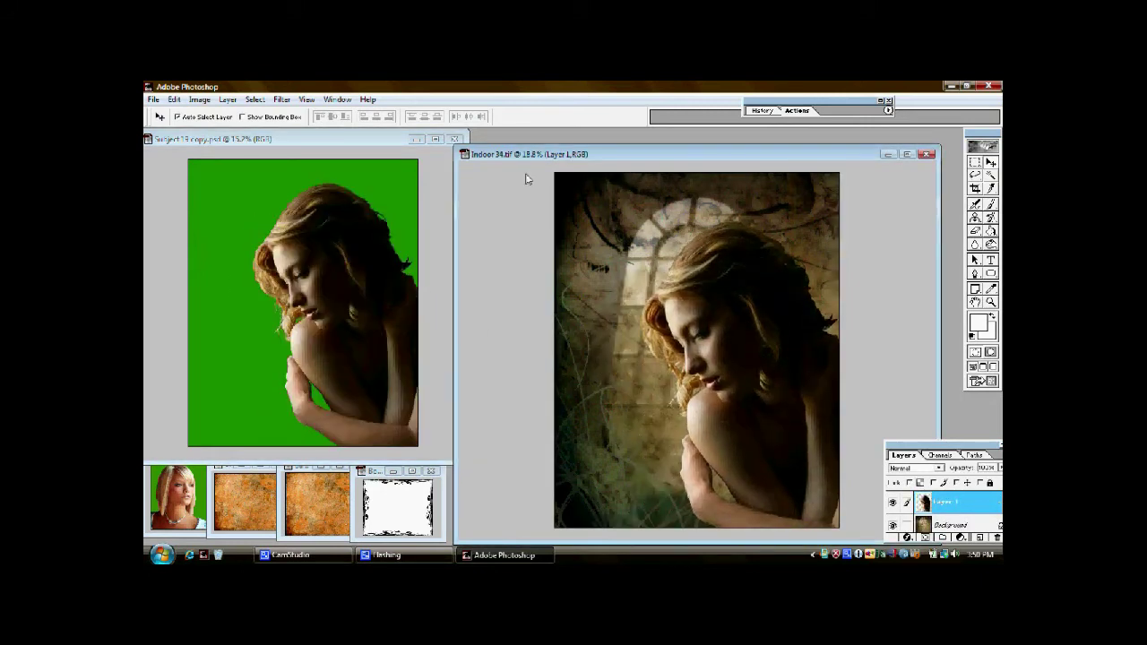
pyautogui.click(454, 139)
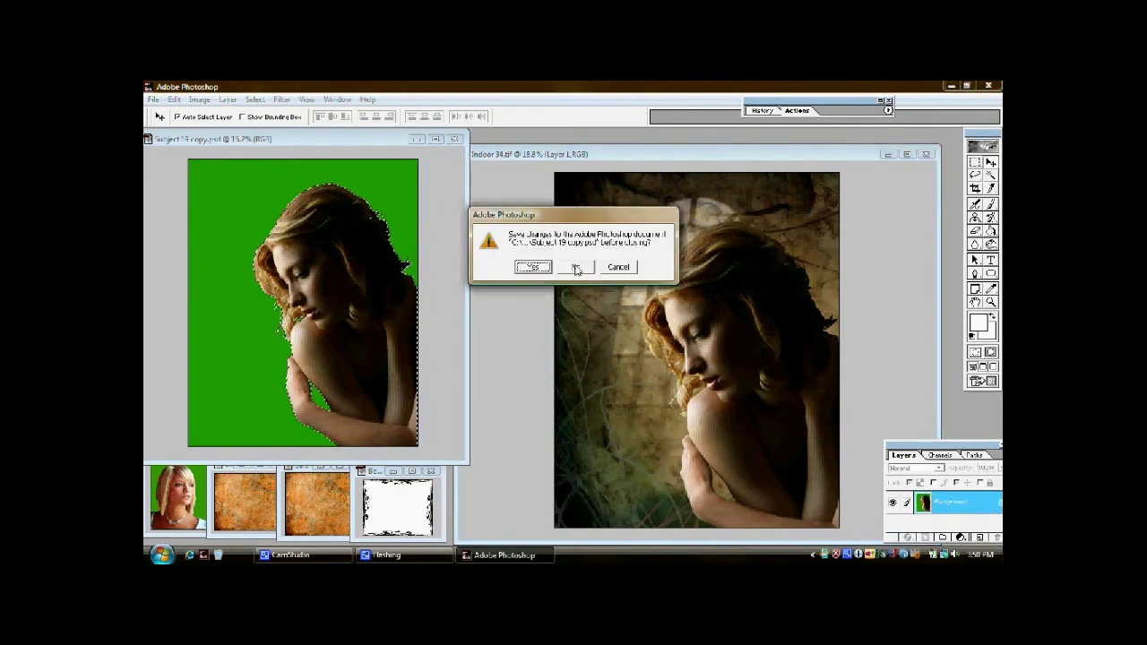
pyautogui.click(576, 266)
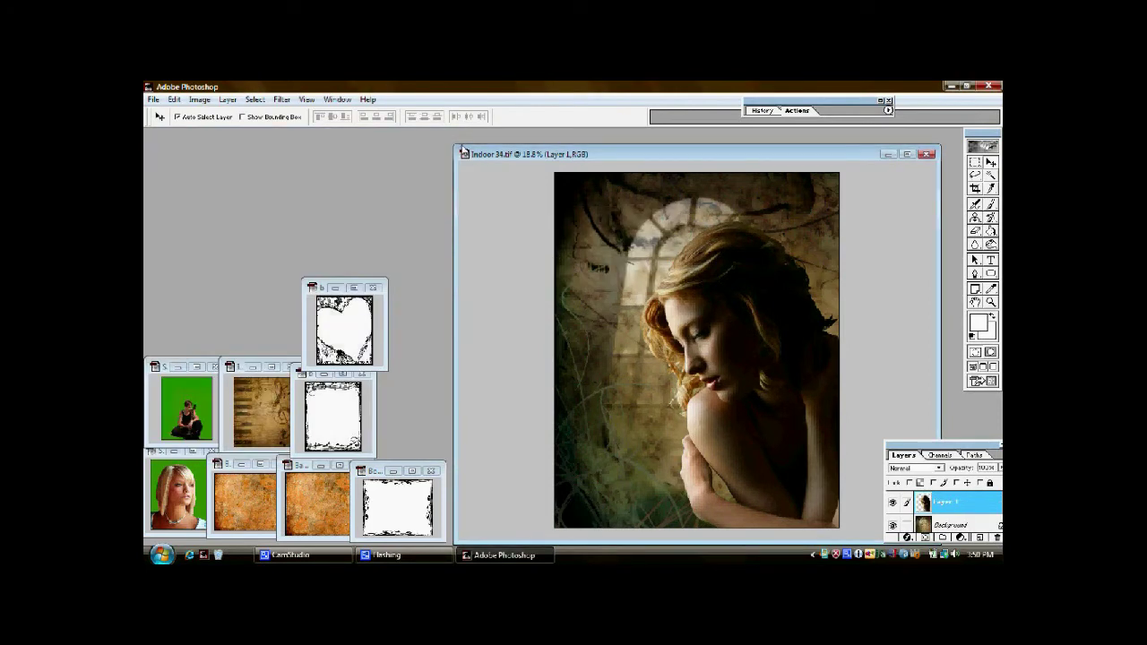
# Copy the border 23 grunge heart layer onto the Indoor composite as Layer 2, then close border 23
pyautogui.moveTo(454, 145); pyautogui.dragTo(371, 132)
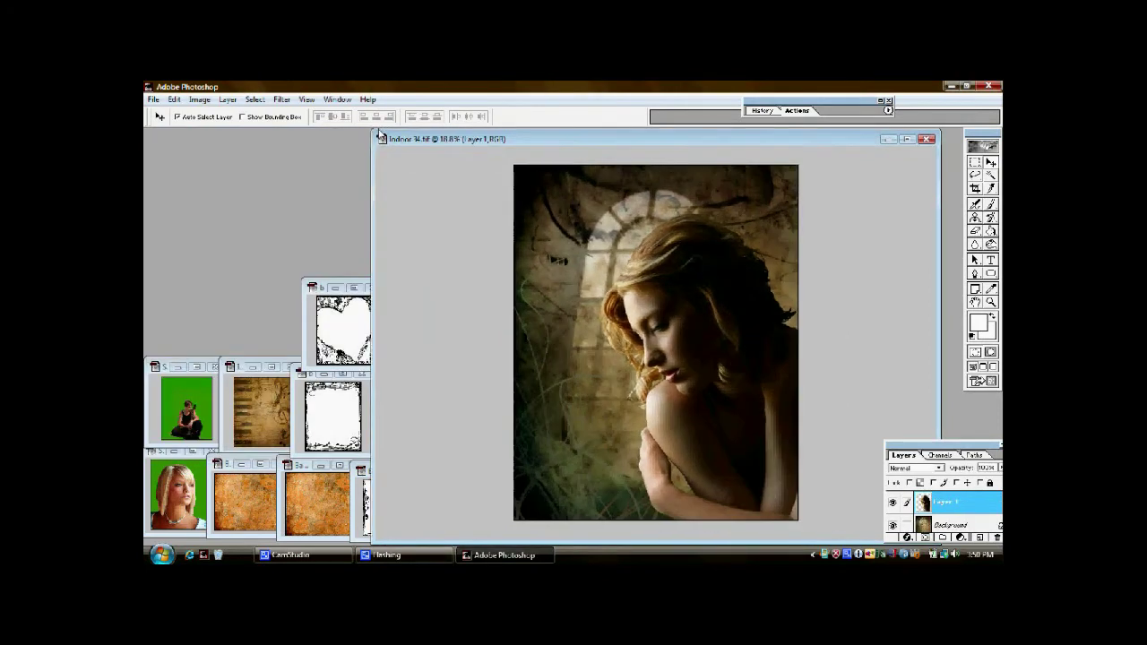
pyautogui.click(320, 285)
pyautogui.moveTo(303, 280); pyautogui.dragTo(146, 132)
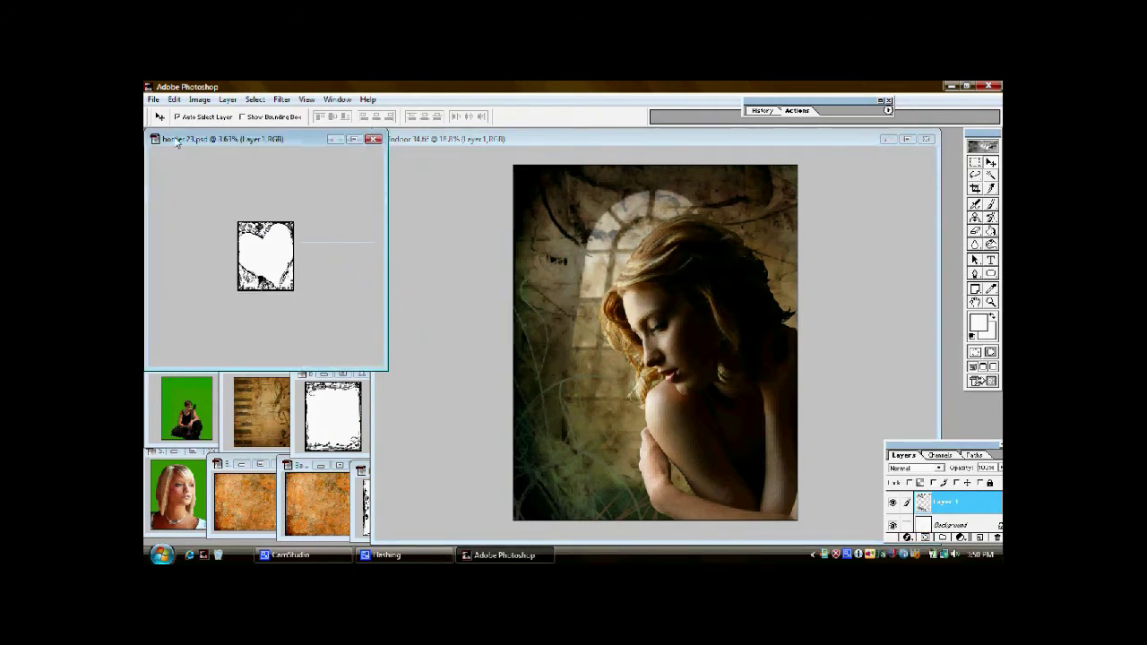
pyautogui.hotkey('ctrl', '+')
pyautogui.hotkey('ctrl', '+')
pyautogui.hotkey('ctrl', '+')
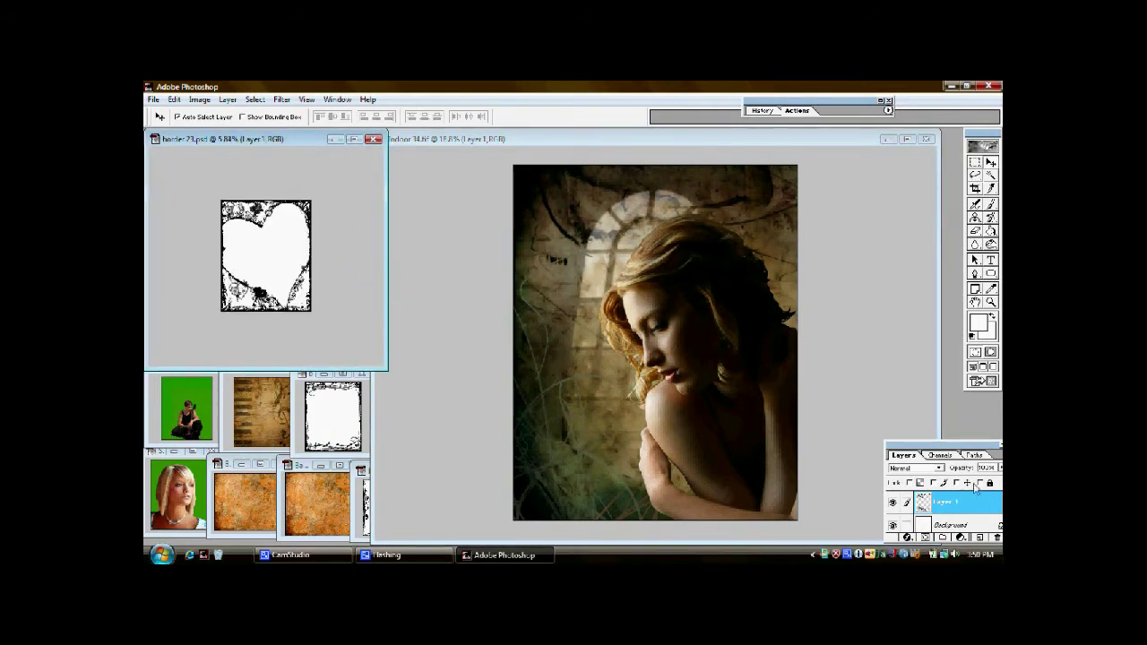
pyautogui.moveTo(971, 501); pyautogui.dragTo(698, 398)
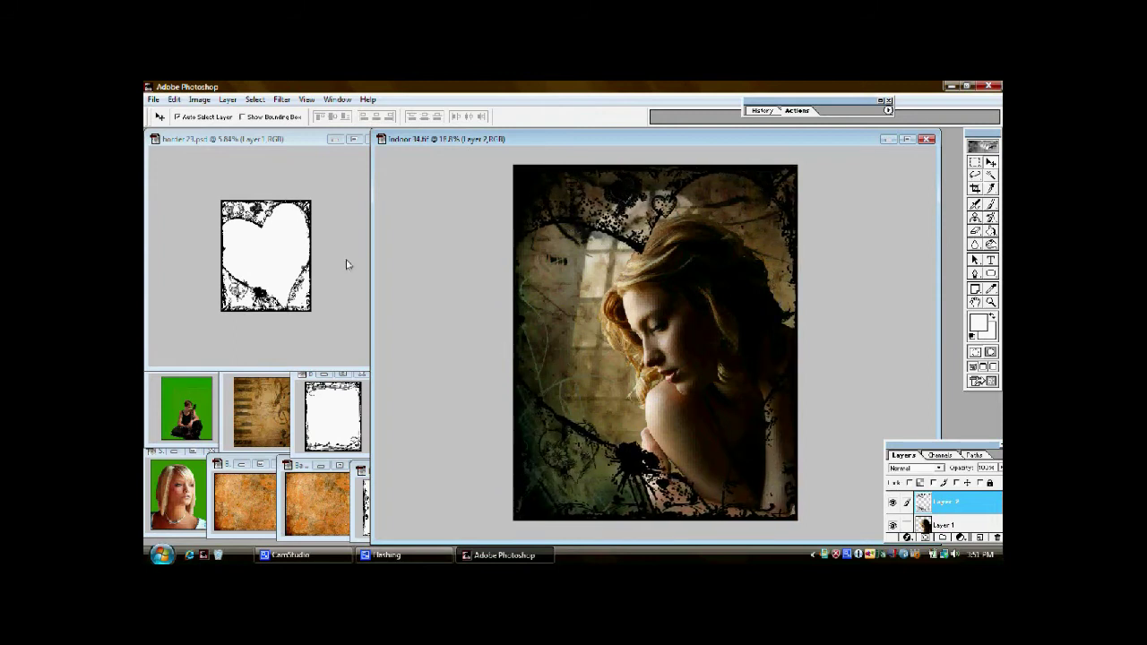
pyautogui.click(327, 167)
pyautogui.click(376, 139)
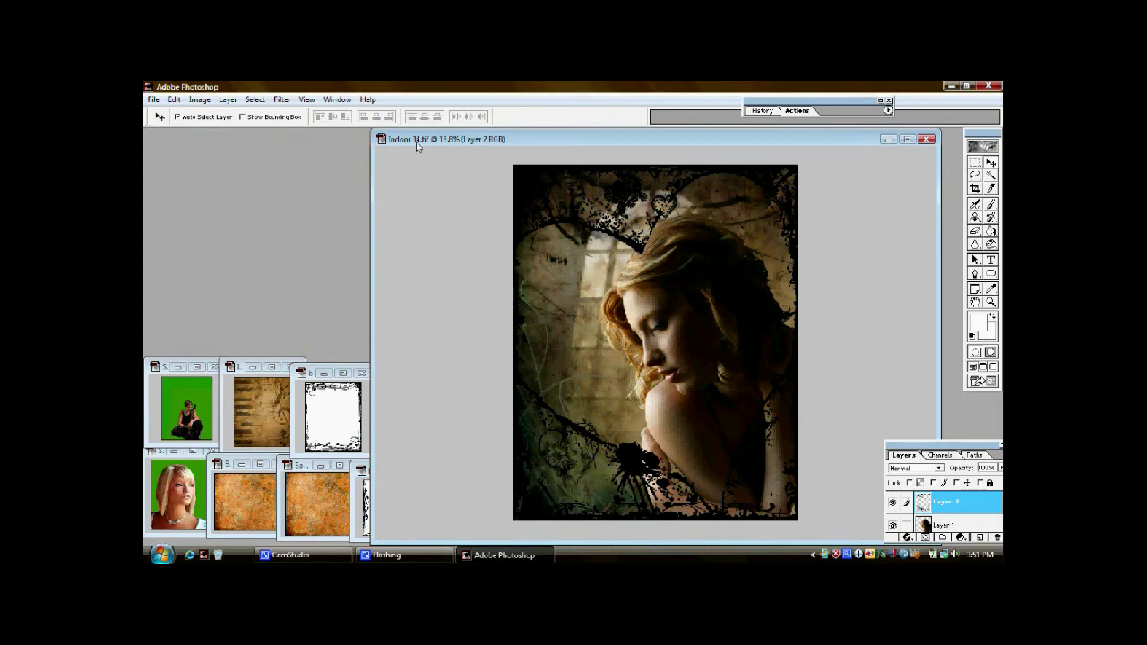
pyautogui.moveTo(418, 144); pyautogui.dragTo(195, 143)
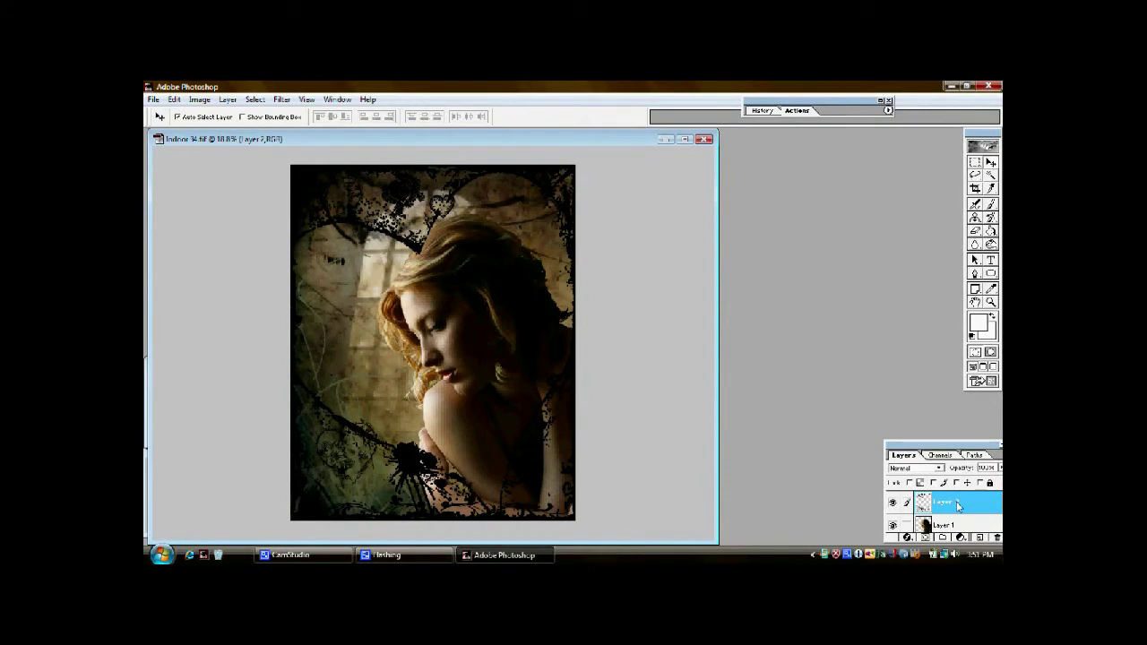
# Give Layer 2's border a Color Overlay using a tan brown sampled from the photo
pyautogui.doubleClick(957, 506)
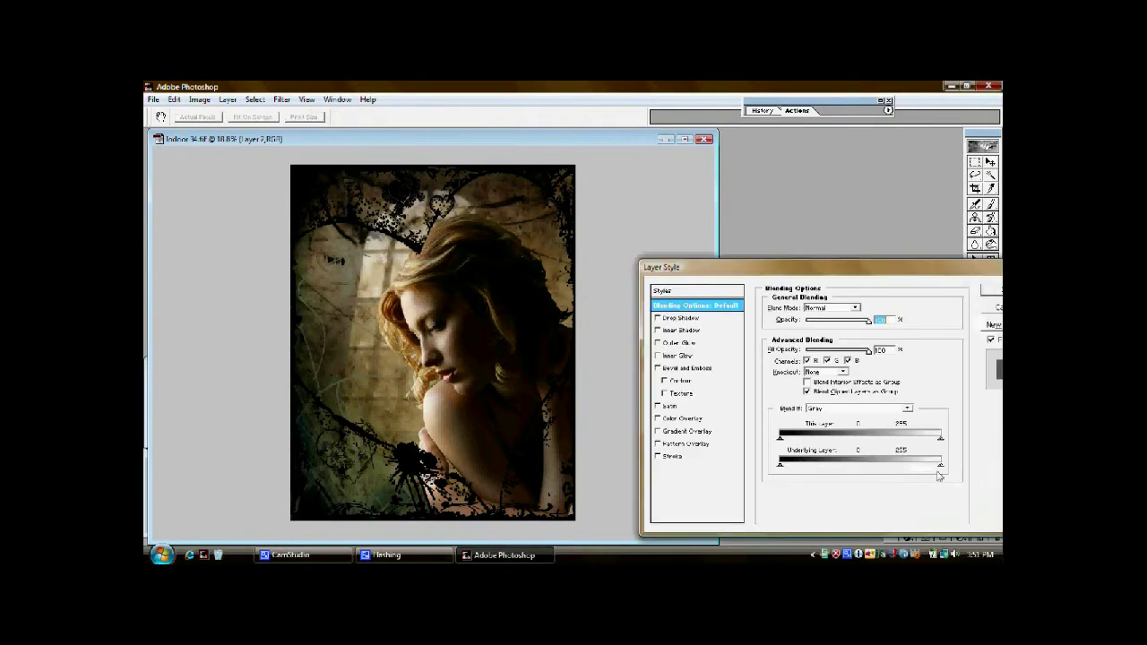
pyautogui.click(682, 418)
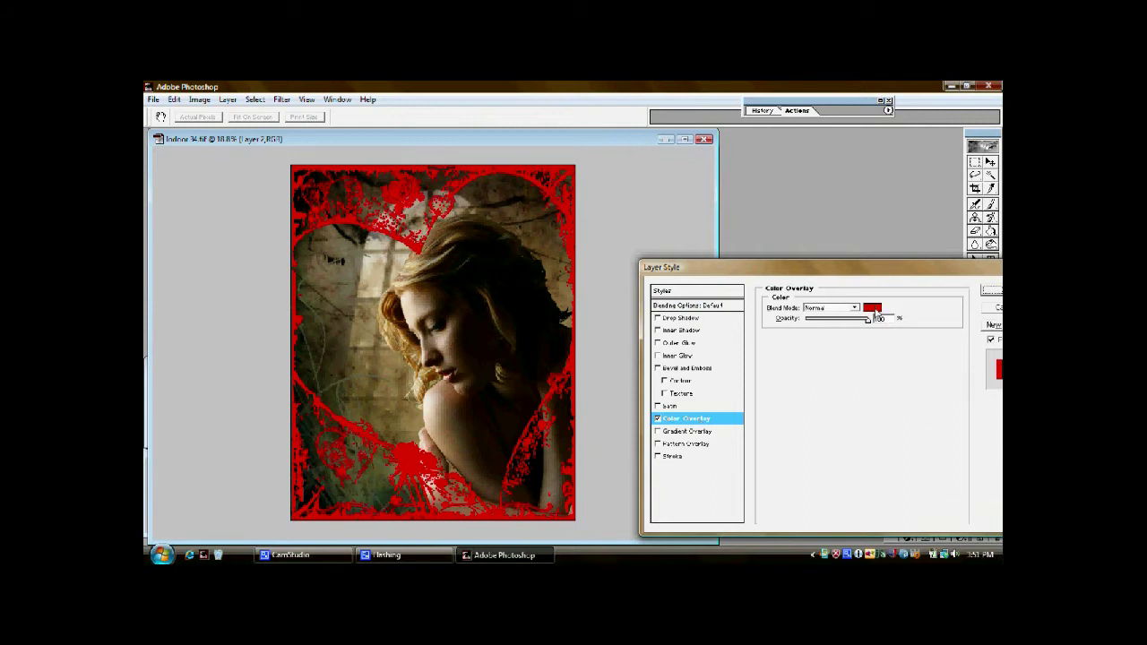
pyautogui.click(872, 309)
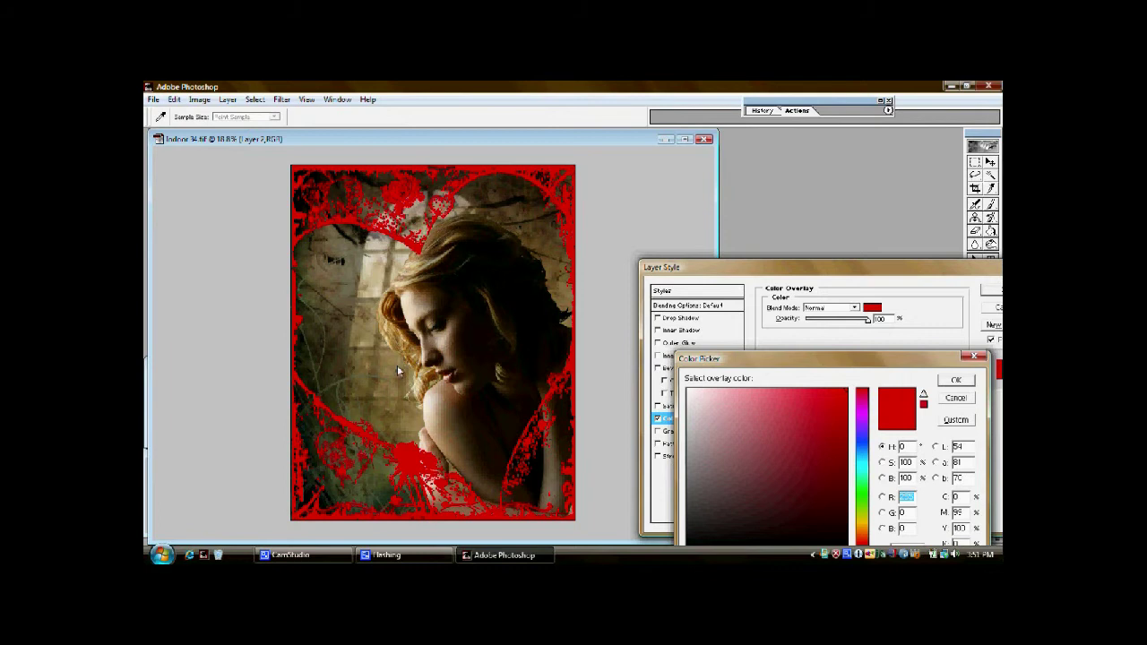
pyautogui.click(368, 376)
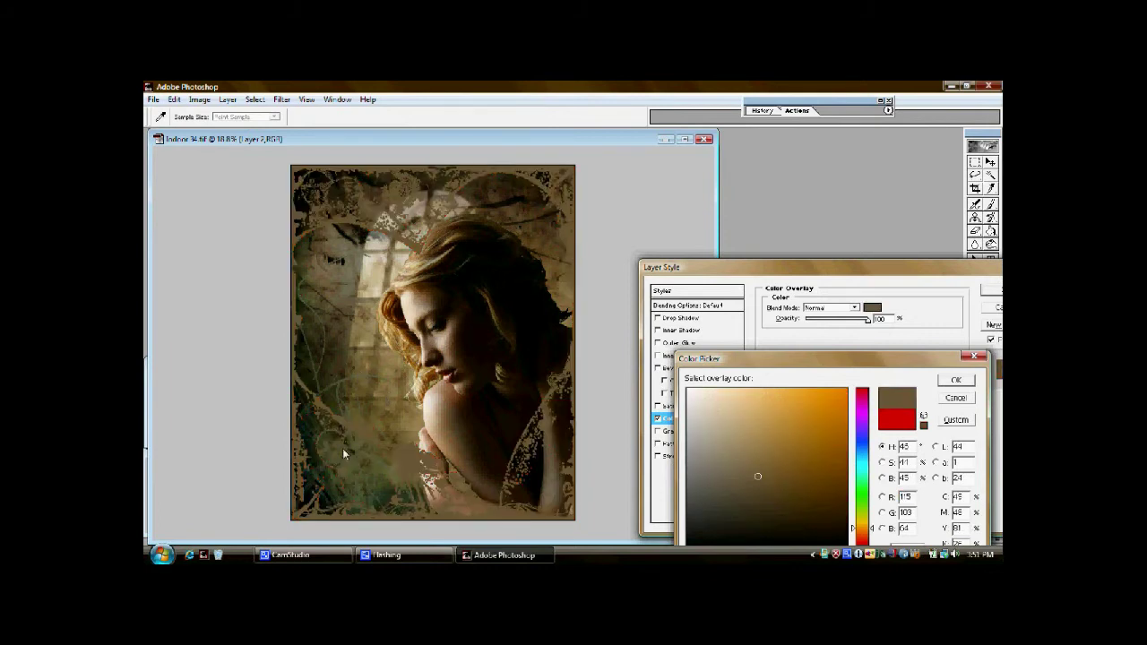
pyautogui.click(320, 388)
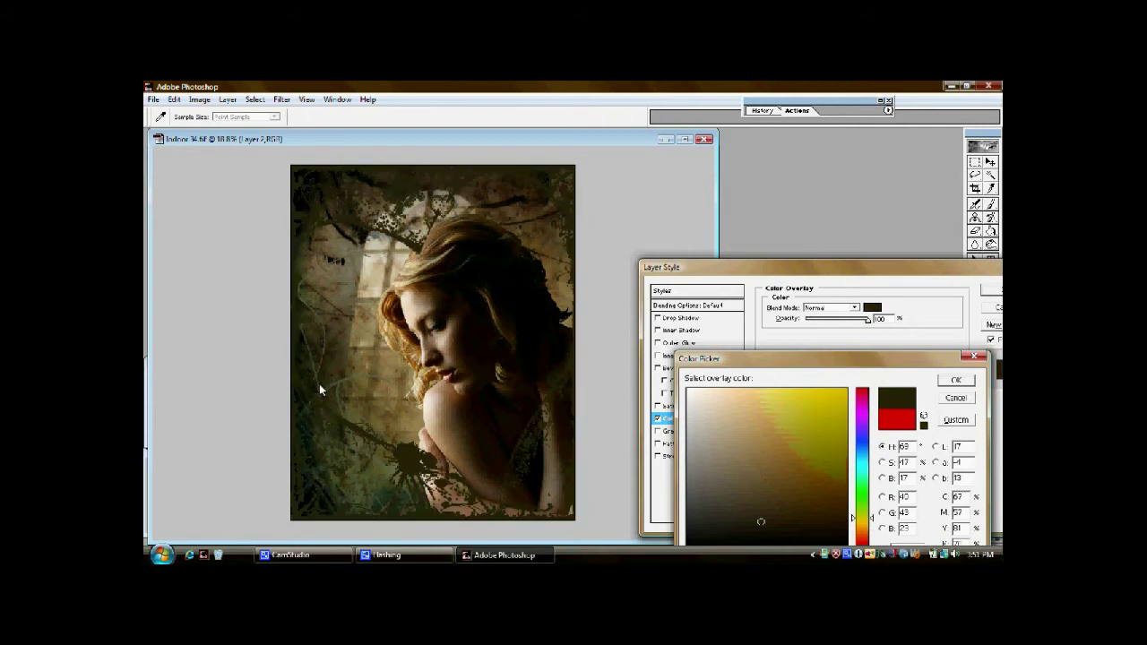
pyautogui.click(390, 396)
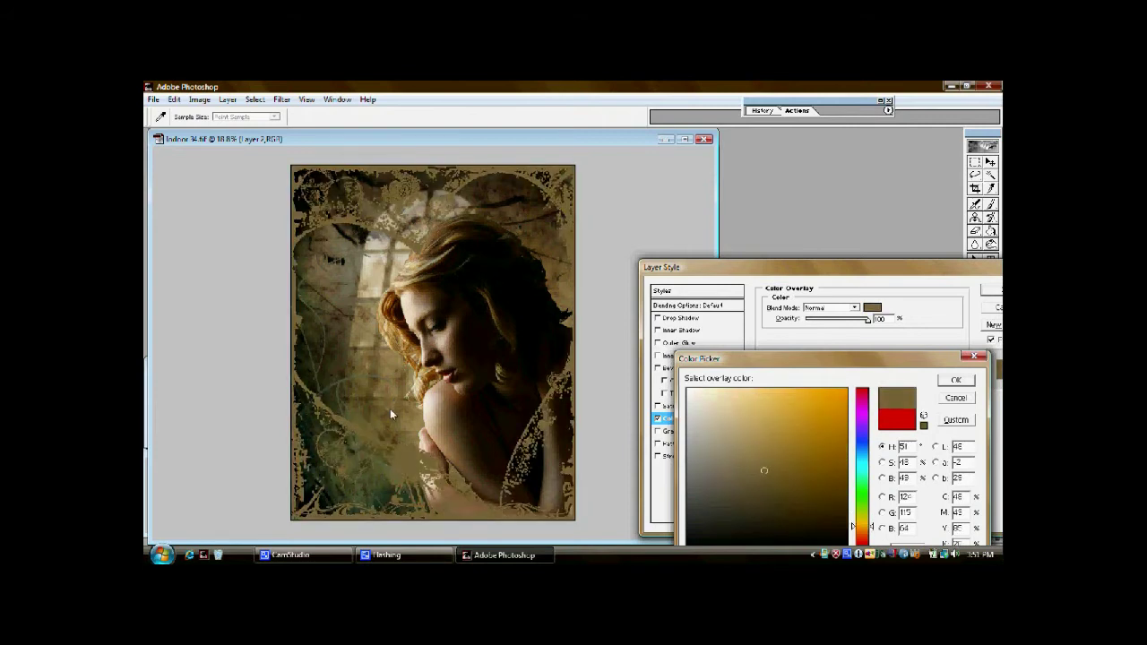
pyautogui.click(388, 411)
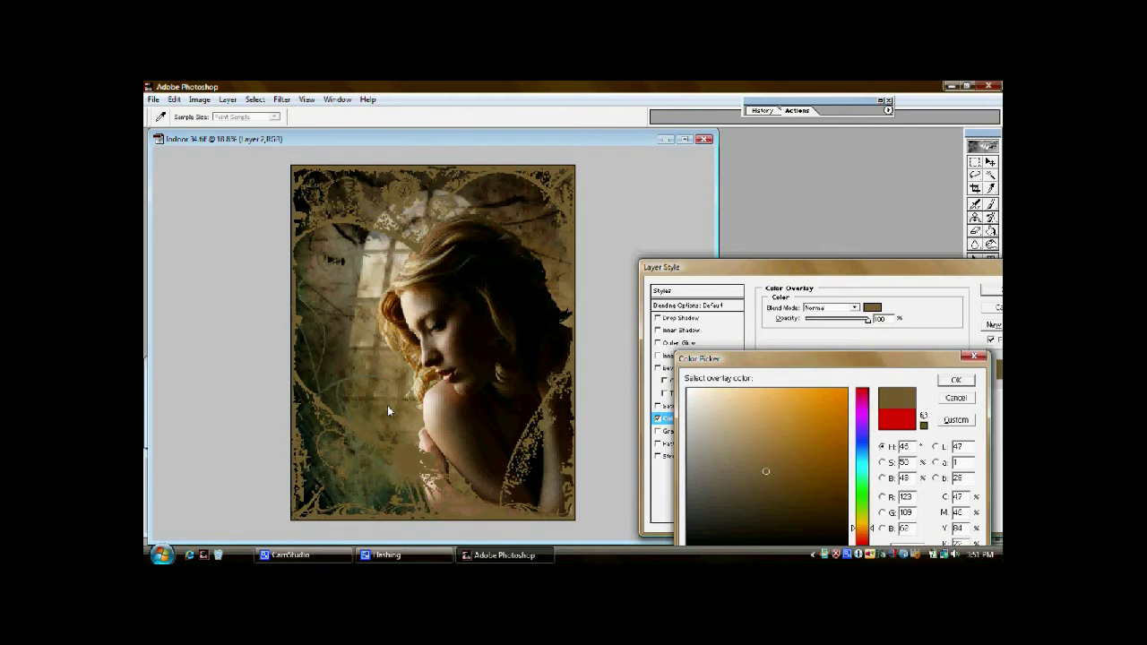
pyautogui.click(964, 384)
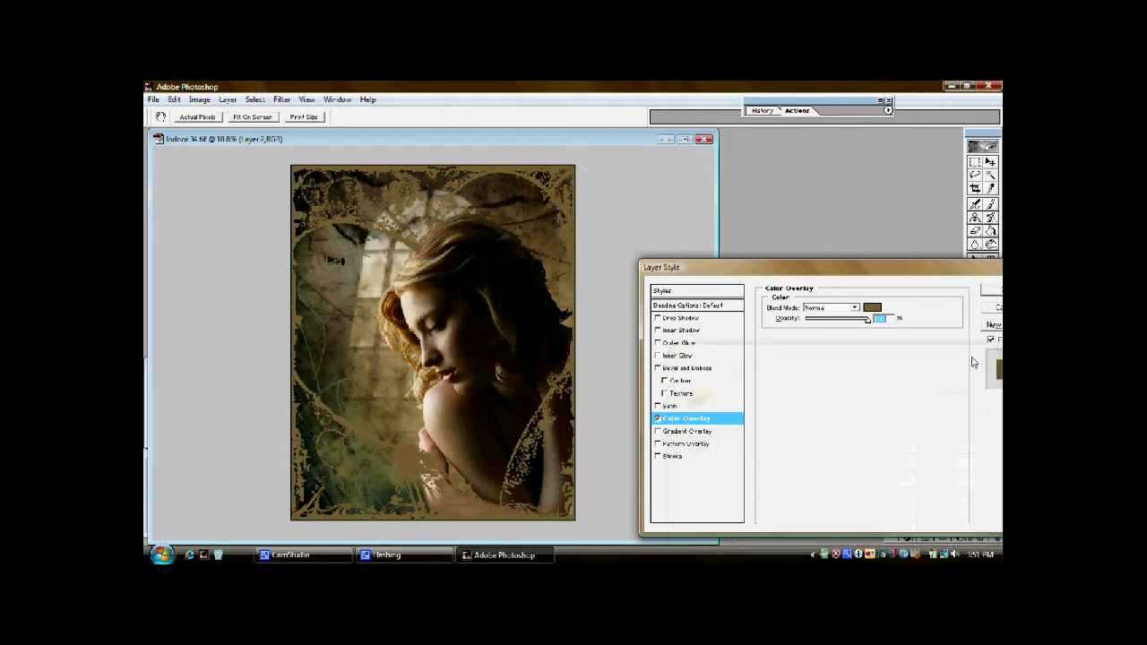
pyautogui.click(986, 292)
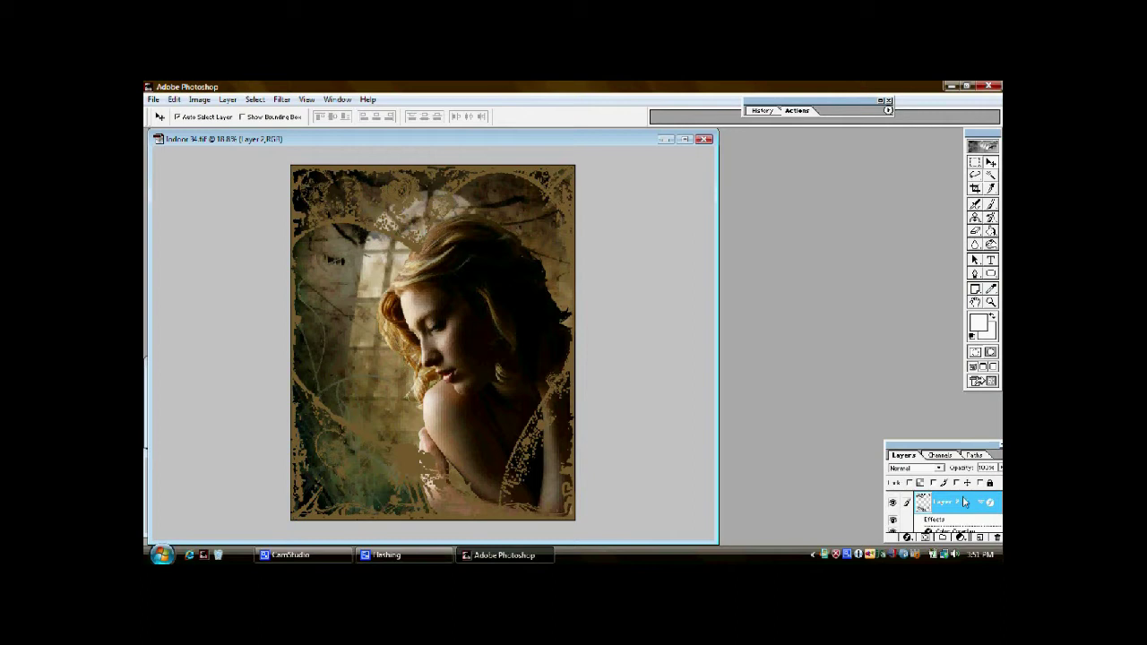
# Flatten the Indoor 34 composite into a single Background layer and minimise its window
pyautogui.click(228, 99)
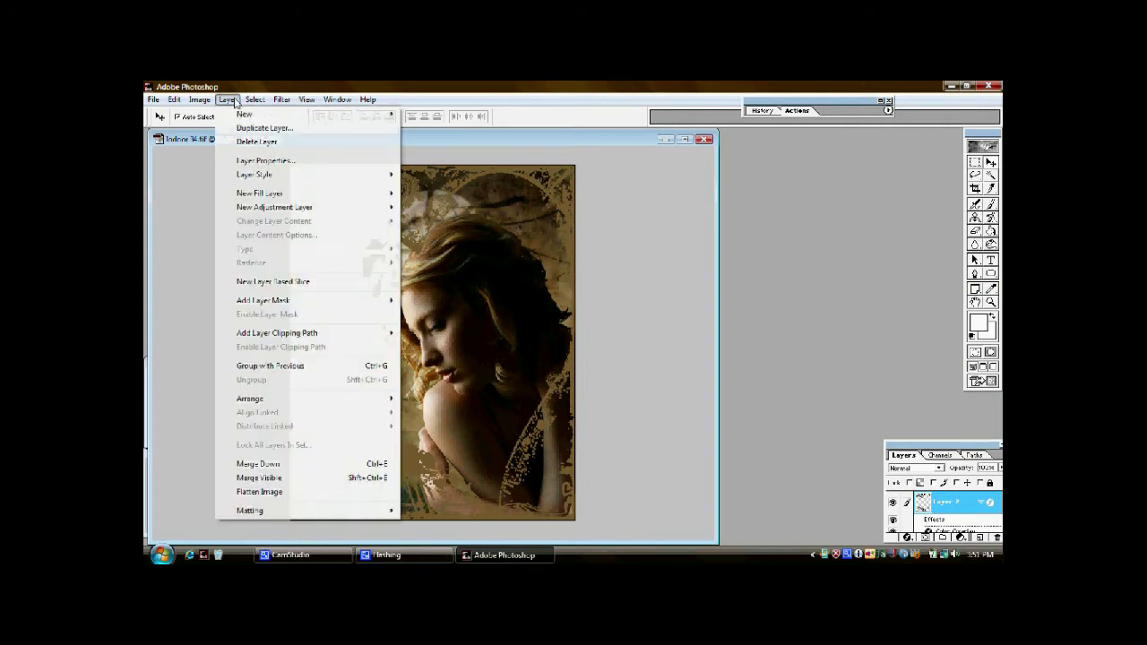
pyautogui.click(272, 494)
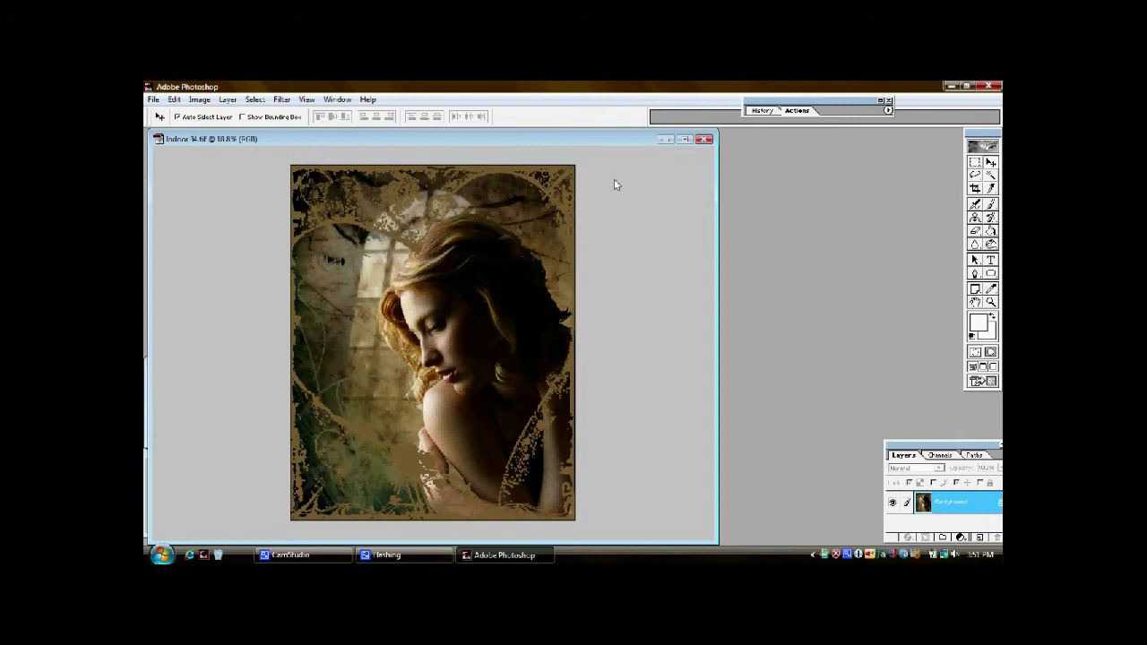
pyautogui.click(665, 139)
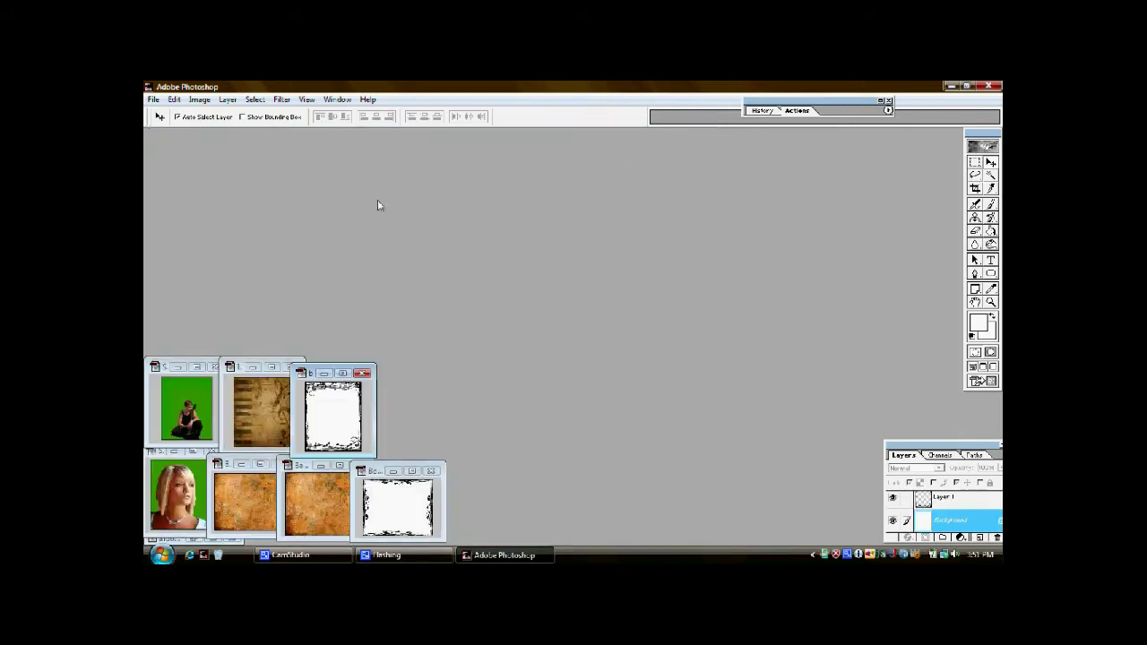
# Move, enlarge and zoom the Indoor 48 piano window and the guitarist photo window side by side
pyautogui.click(257, 390)
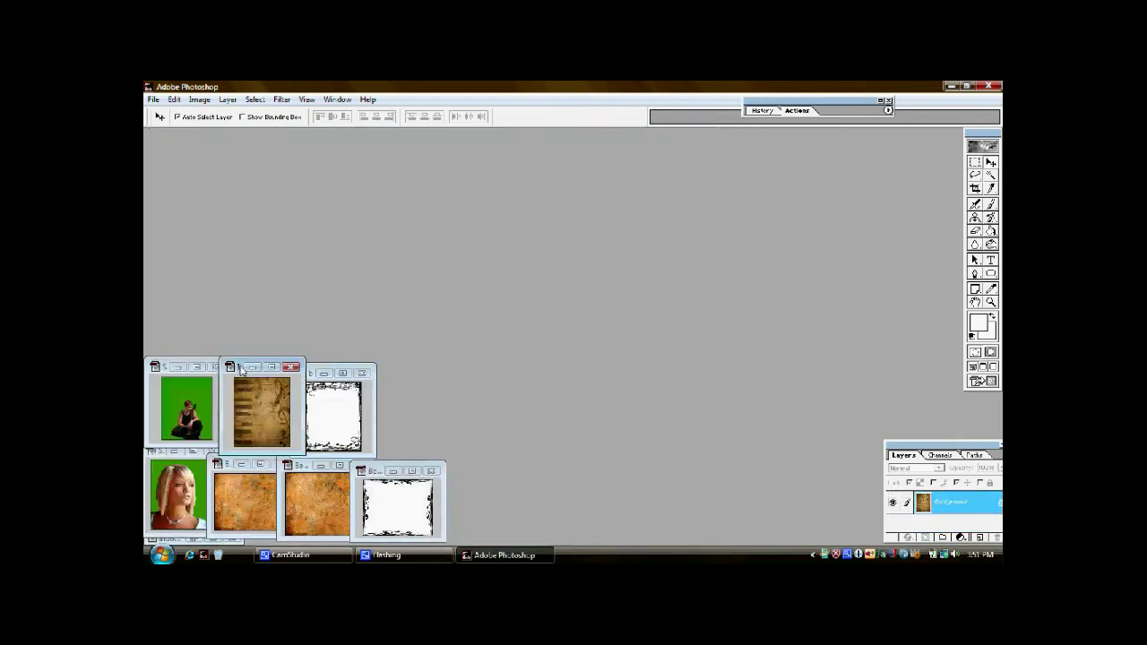
pyautogui.moveTo(250, 367); pyautogui.dragTo(831, 146)
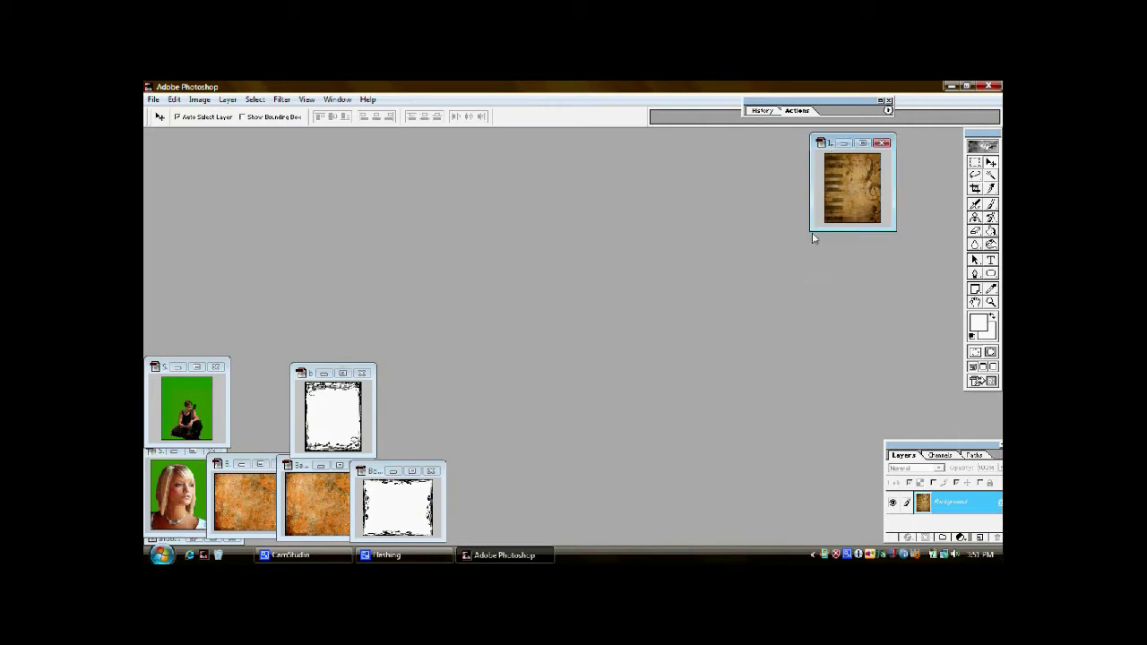
pyautogui.moveTo(814, 238); pyautogui.dragTo(570, 498)
pyautogui.hotkey('ctrl', '+')
pyautogui.hotkey('ctrl', '+')
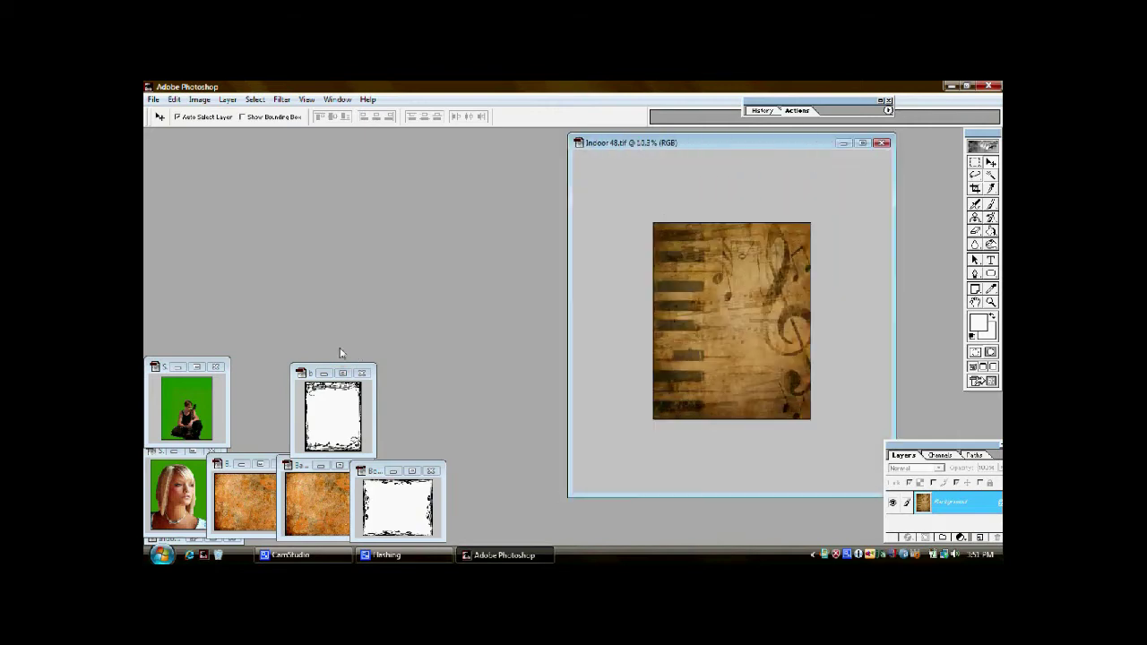
pyautogui.hotkey('ctrl', '+')
pyautogui.moveTo(228, 359); pyautogui.dragTo(453, 177)
pyautogui.hotkey('ctrl', '+')
pyautogui.hotkey('ctrl', '+')
pyautogui.hotkey('ctrl', '+')
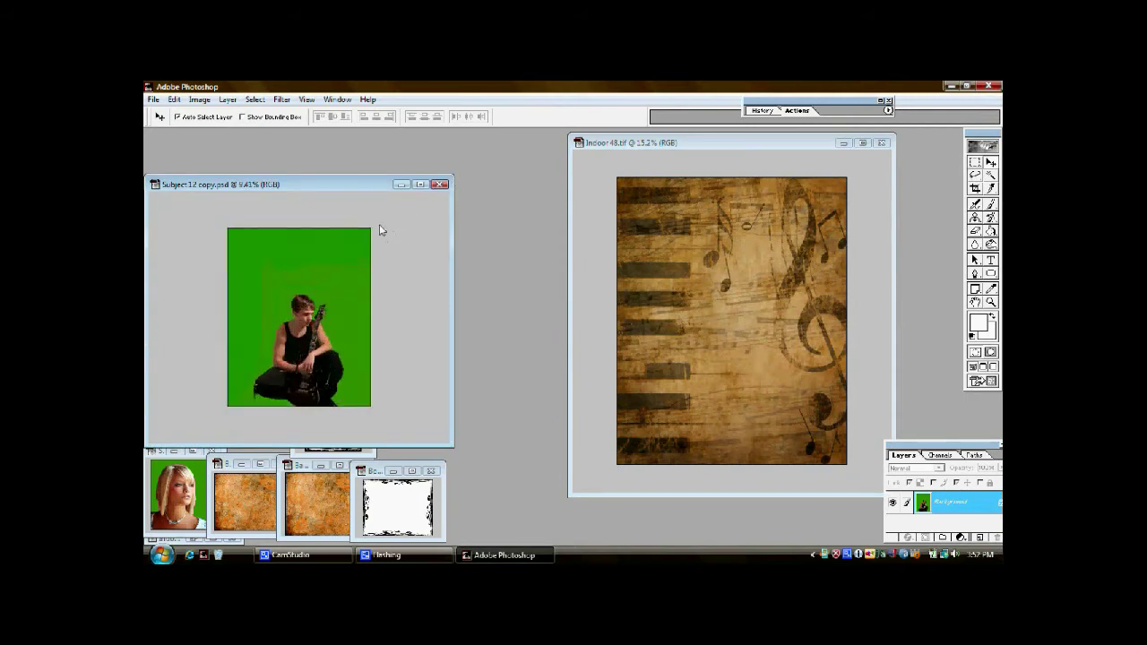
pyautogui.hotkey('ctrl', '+')
# Select the Crop tool and load 8 × 10 in dimensions with Front Image
pyautogui.press('c')
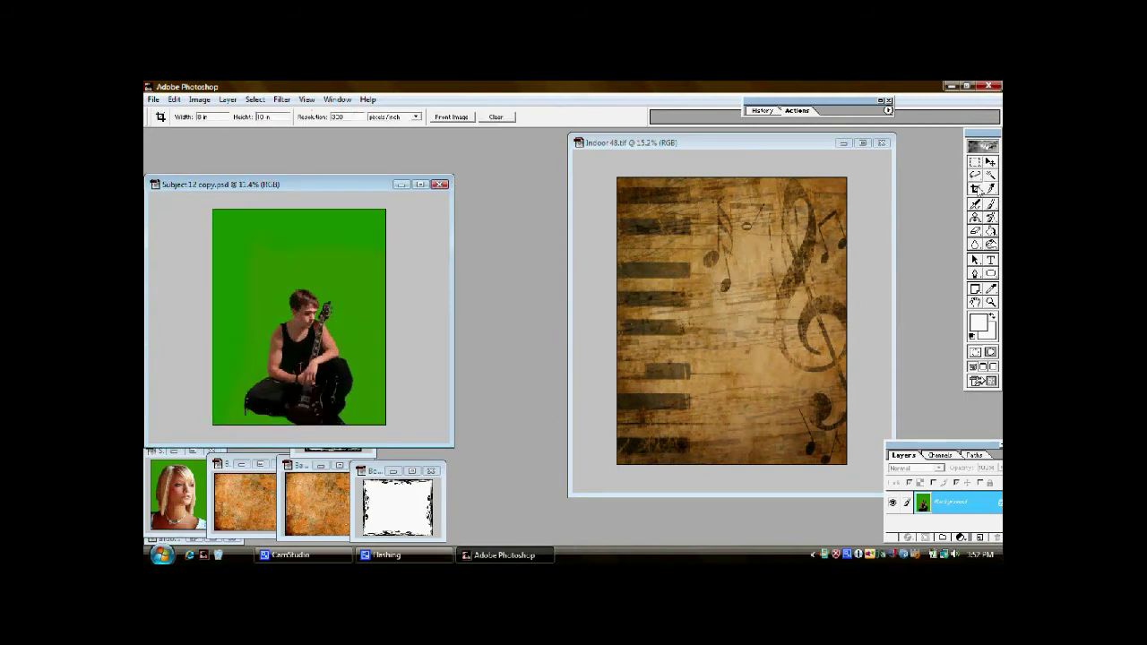
pyautogui.click(448, 117)
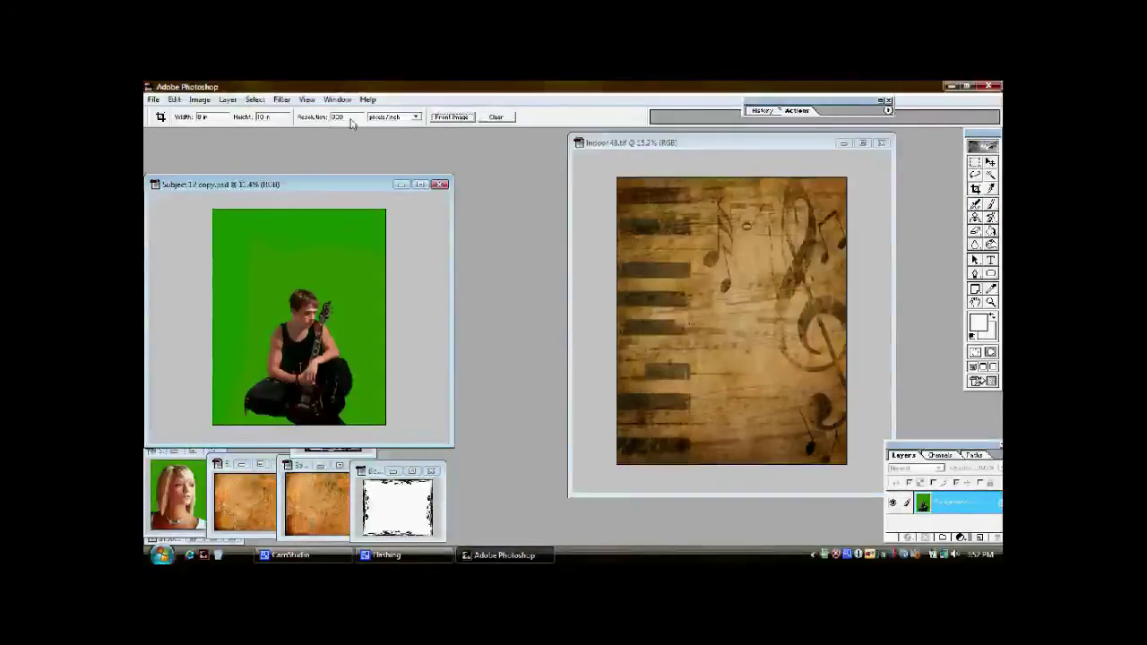
pyautogui.click(607, 144)
pyautogui.click(452, 118)
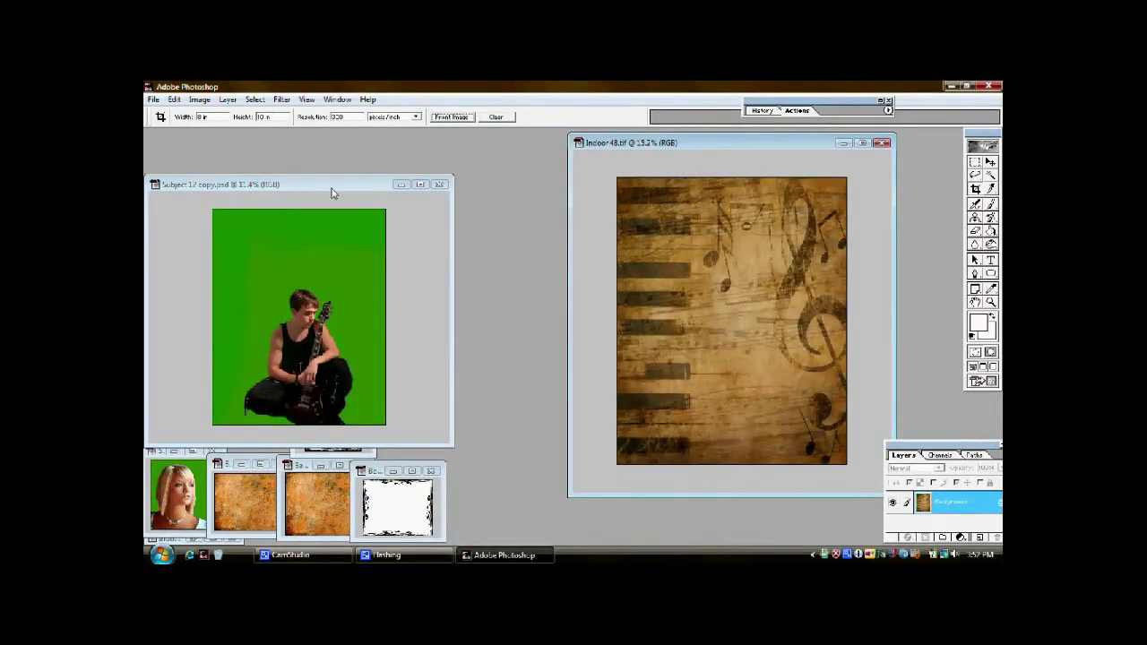
# Magic Wand the green background around the guitarist and invert to select him
pyautogui.click(991, 176)
pyautogui.hotkey('ctrl', '+')
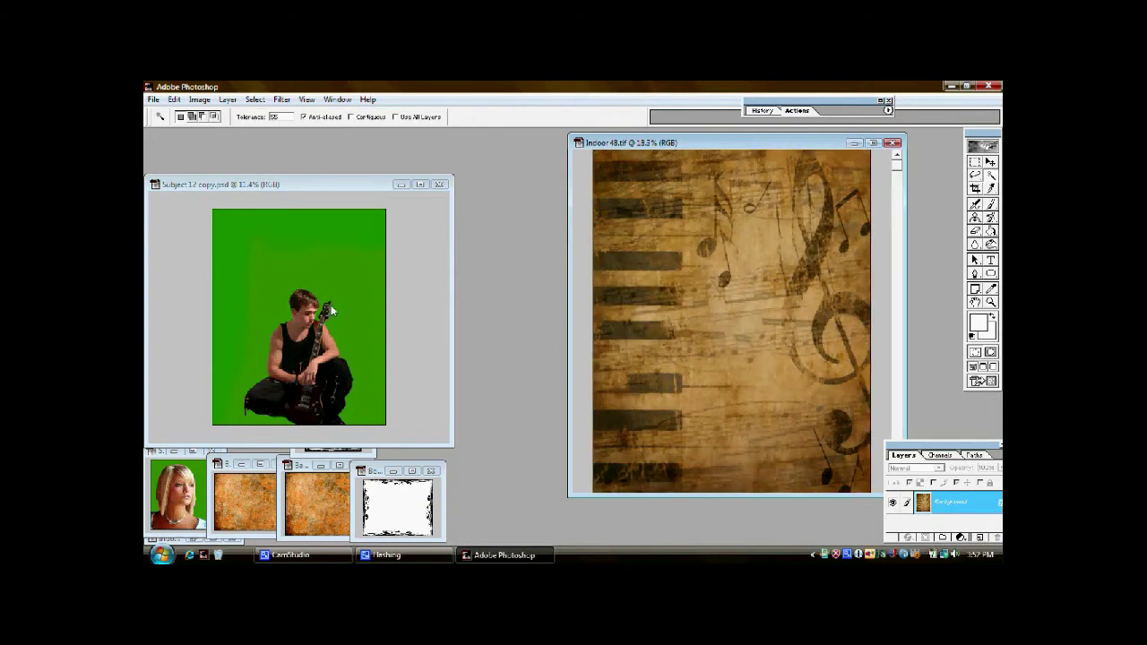
pyautogui.click(330, 304)
pyautogui.hotkey('ctrl', '+')
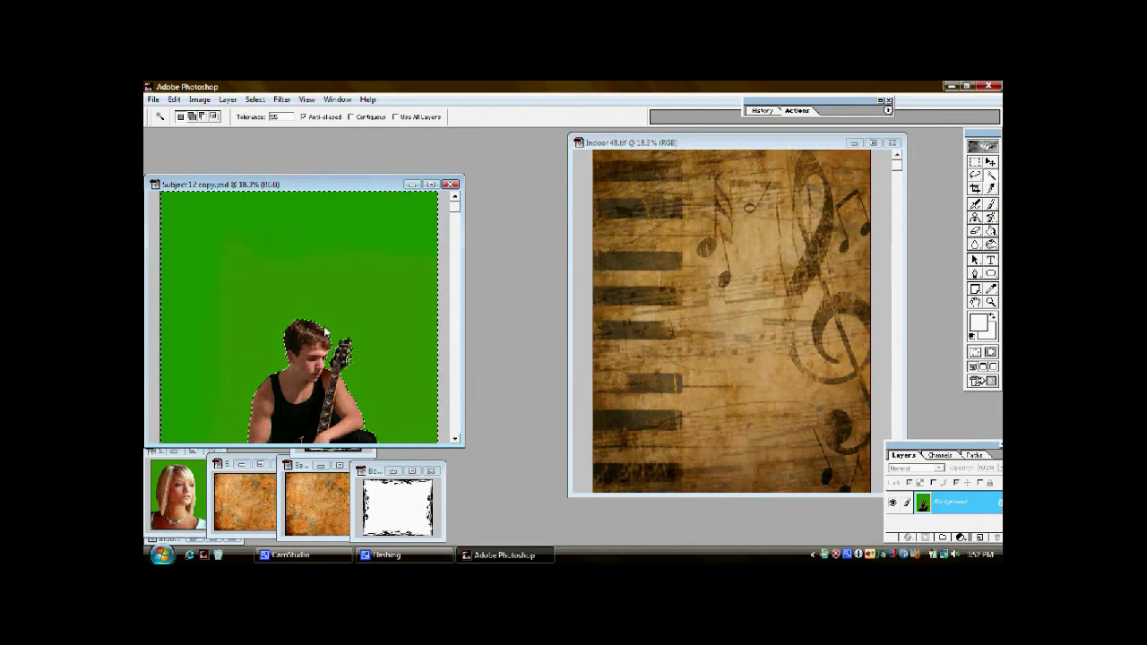
pyautogui.click(337, 276)
pyautogui.hotkey('ctrl', '-')
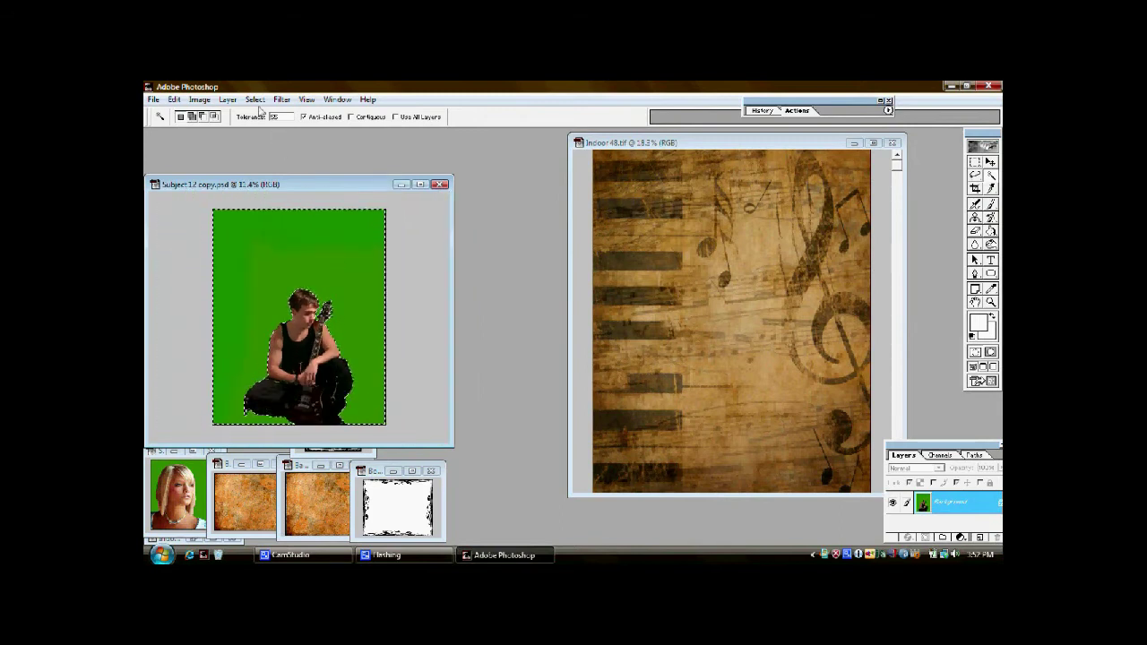
pyautogui.click(254, 99)
pyautogui.click(278, 156)
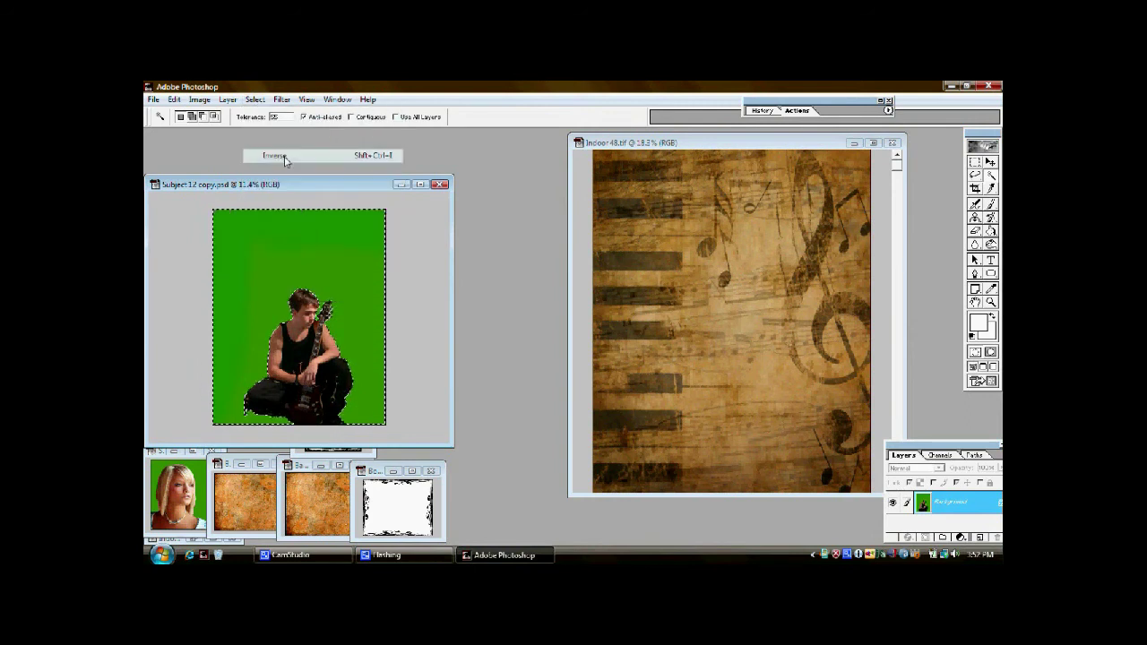
# Drag the guitarist onto Indoor 48 as Layer 1, close the green-screen photo unsaved, reposition the window
pyautogui.click(990, 163)
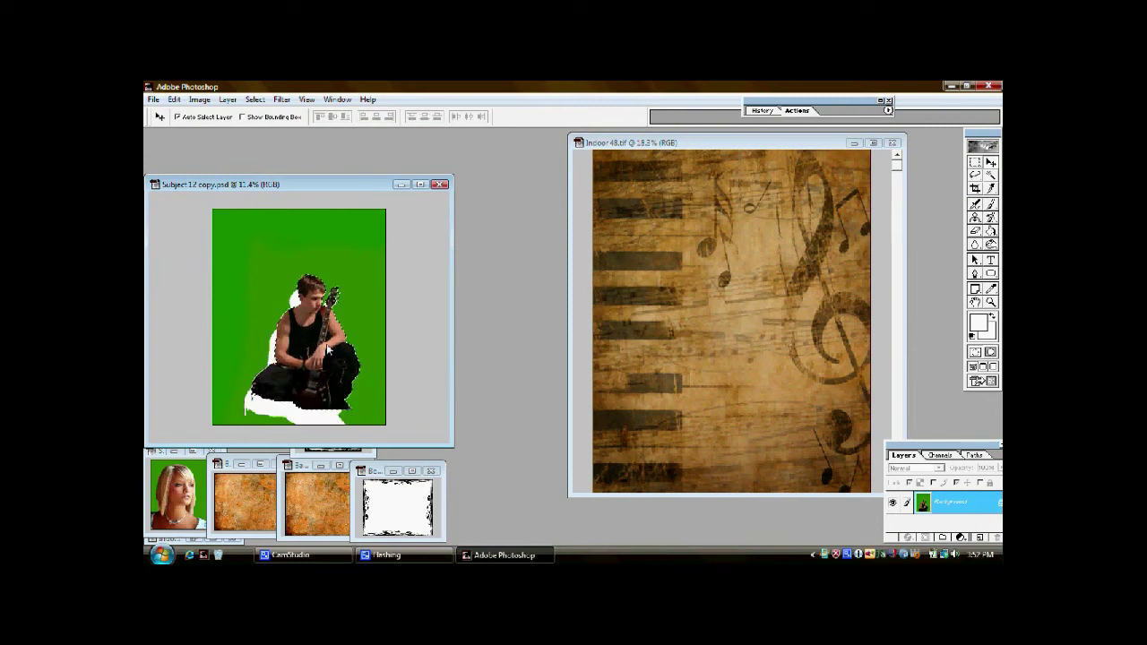
pyautogui.moveTo(327, 349); pyautogui.dragTo(754, 414)
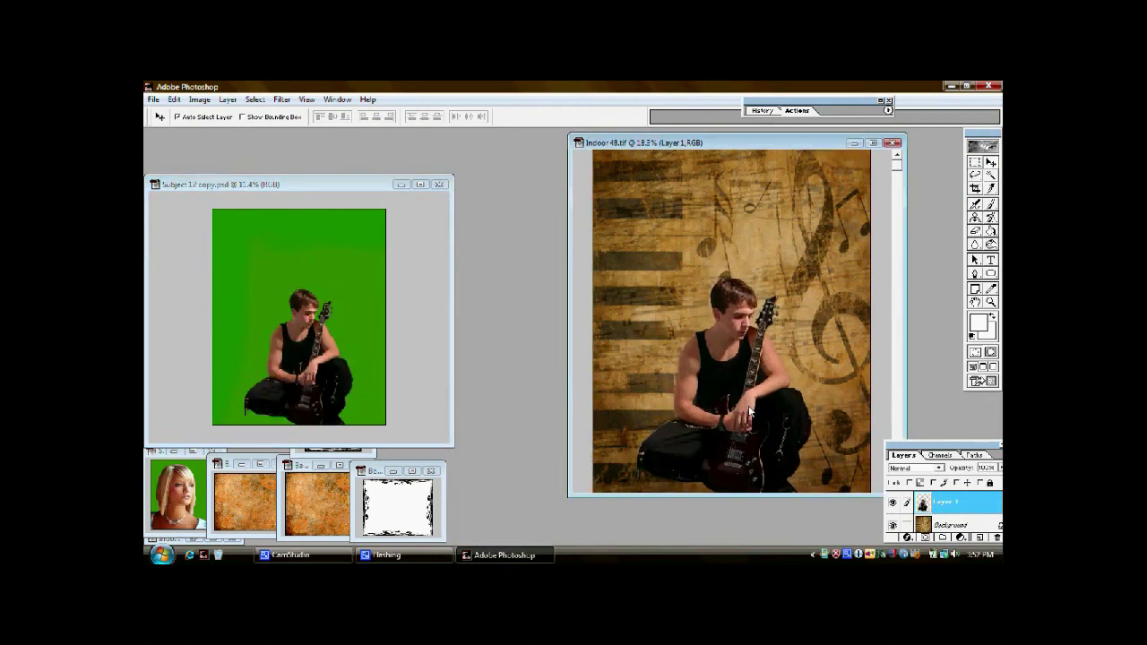
pyautogui.click(440, 185)
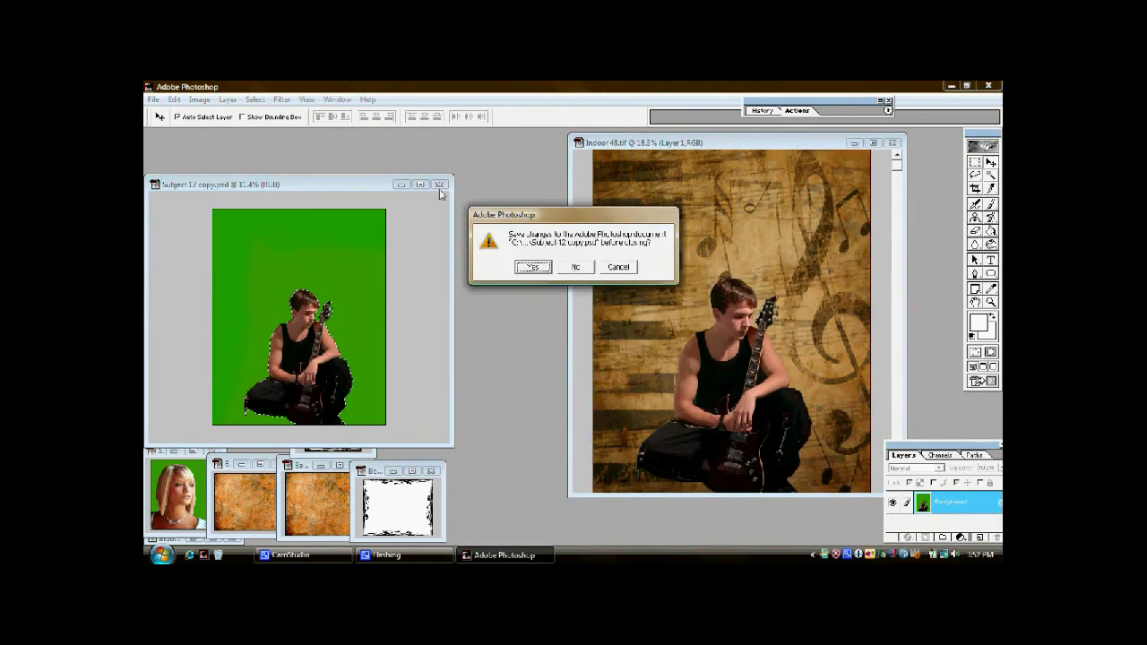
pyautogui.click(574, 267)
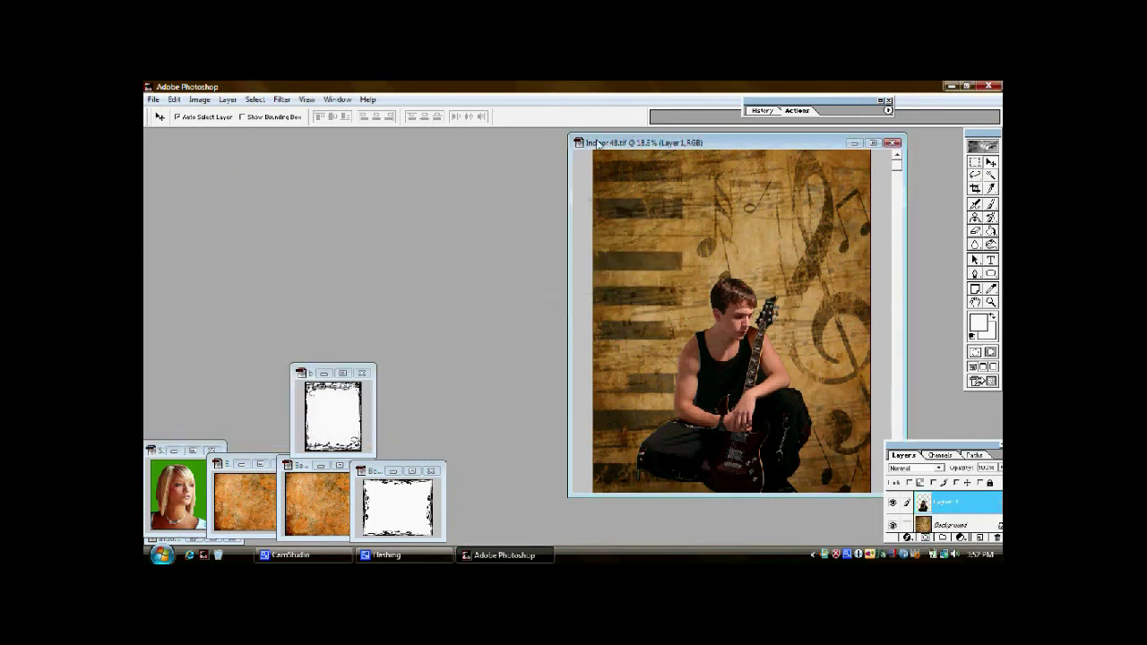
pyautogui.moveTo(599, 142); pyautogui.dragTo(389, 141)
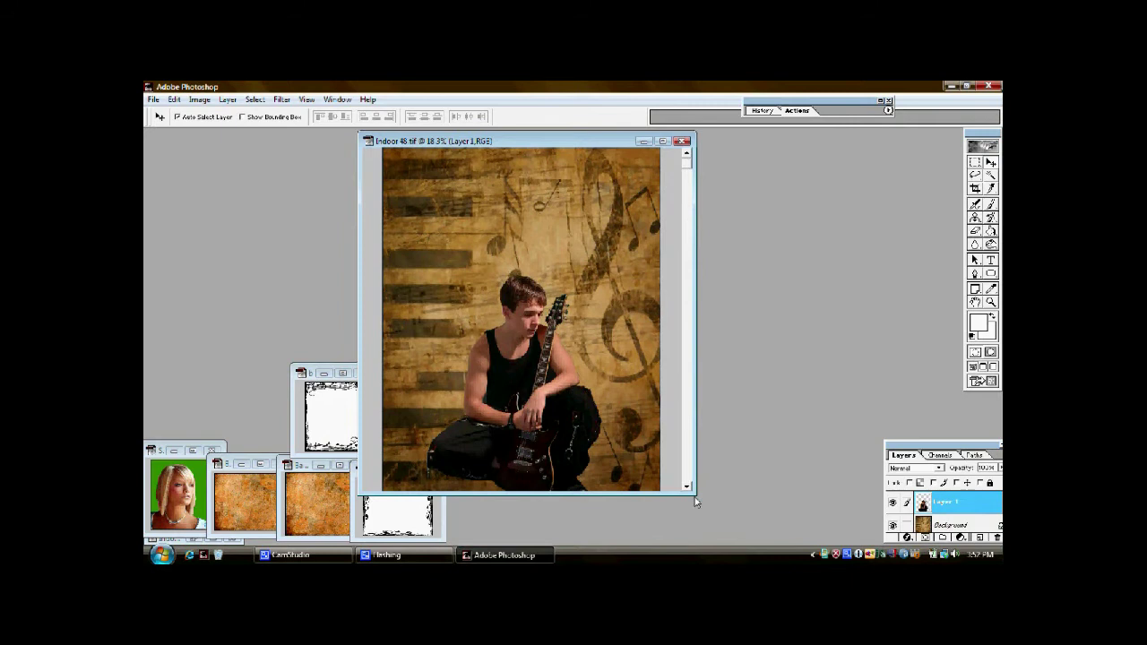
pyautogui.moveTo(695, 502); pyautogui.dragTo(762, 543)
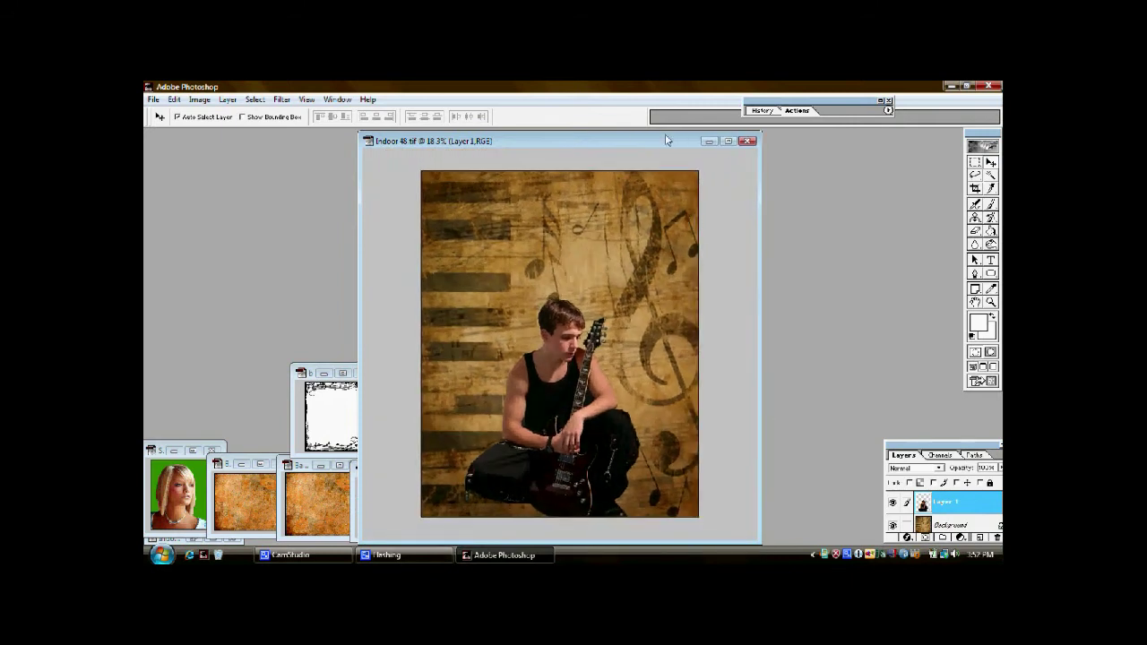
pyautogui.moveTo(670, 144); pyautogui.dragTo(513, 149)
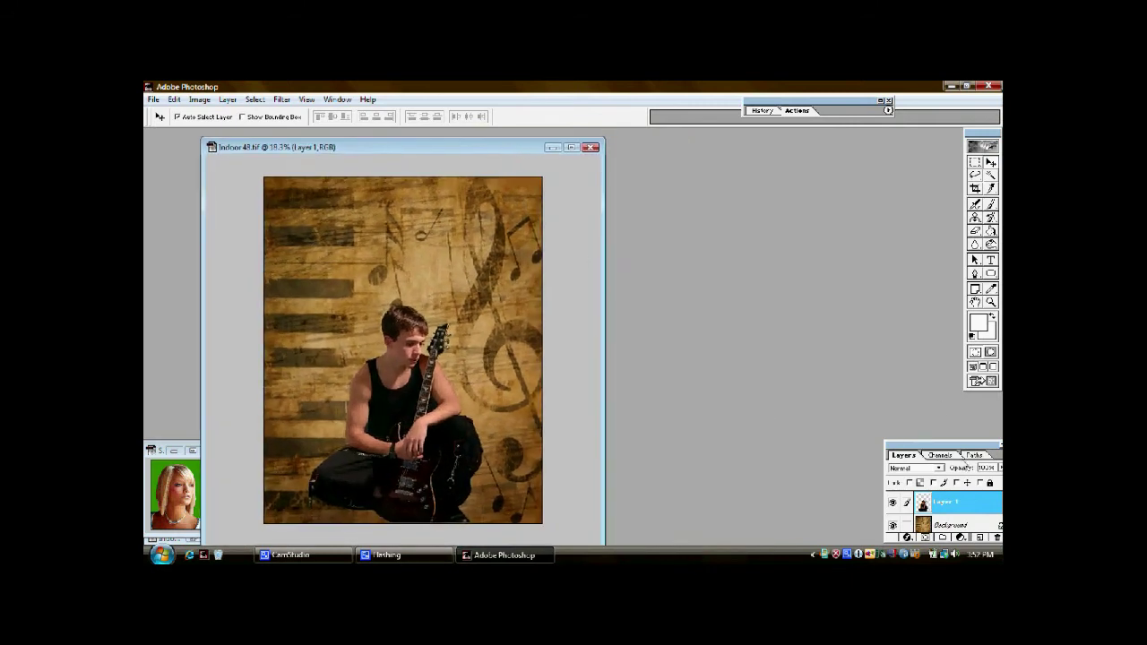
# Add a Drop Shadow to the guitarist's Layer 1 at about 45° with increased distance and size
pyautogui.doubleClick(971, 500)
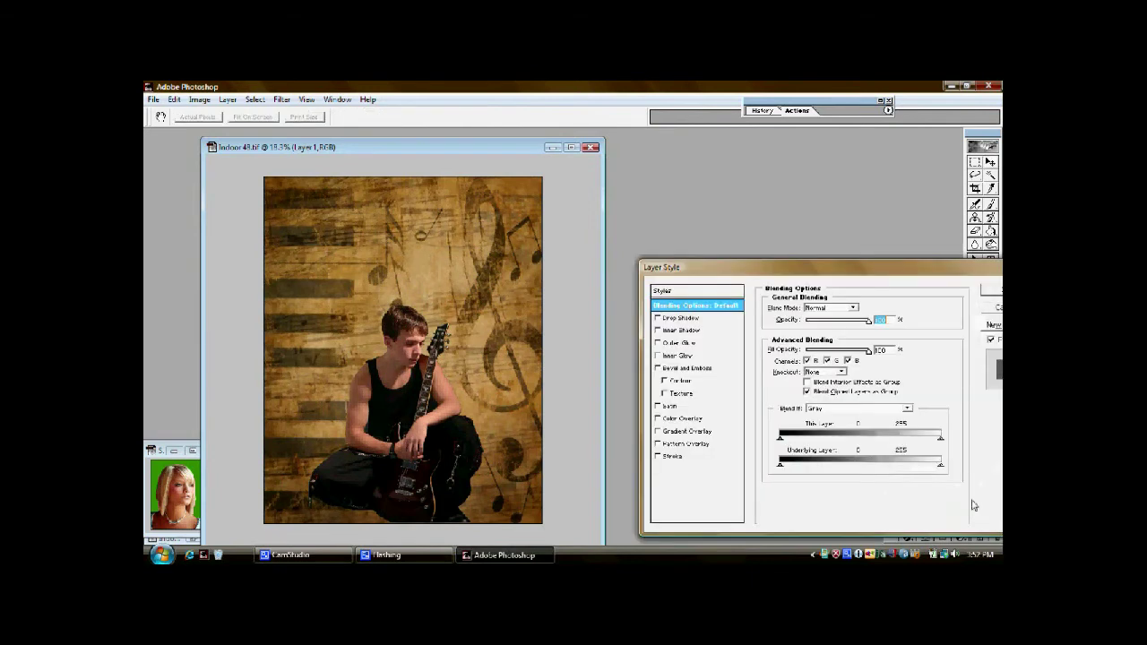
pyautogui.click(690, 318)
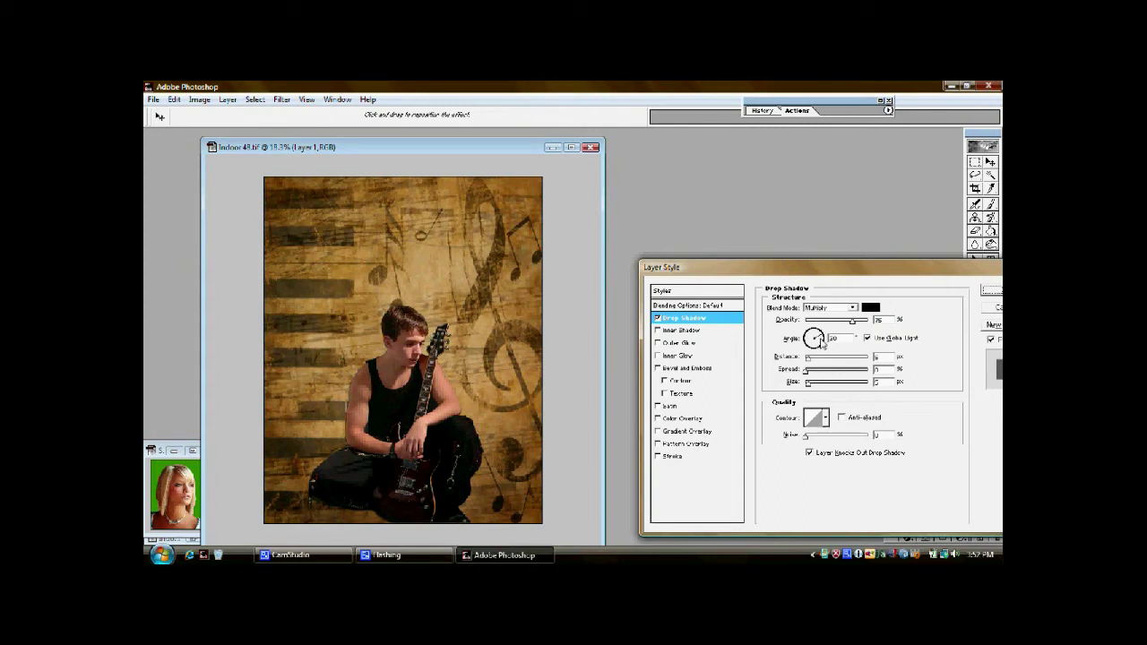
pyautogui.moveTo(826, 331); pyautogui.dragTo(829, 333)
pyautogui.doubleClick(832, 338)
pyautogui.moveTo(809, 358); pyautogui.dragTo(861, 360)
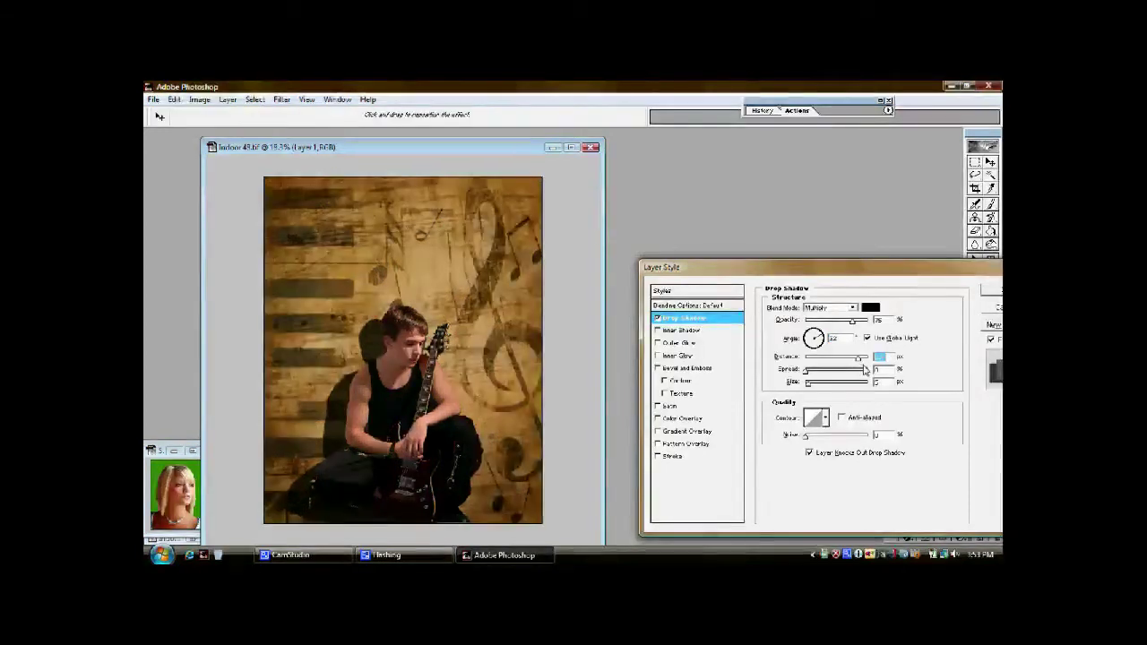
pyautogui.write('0')
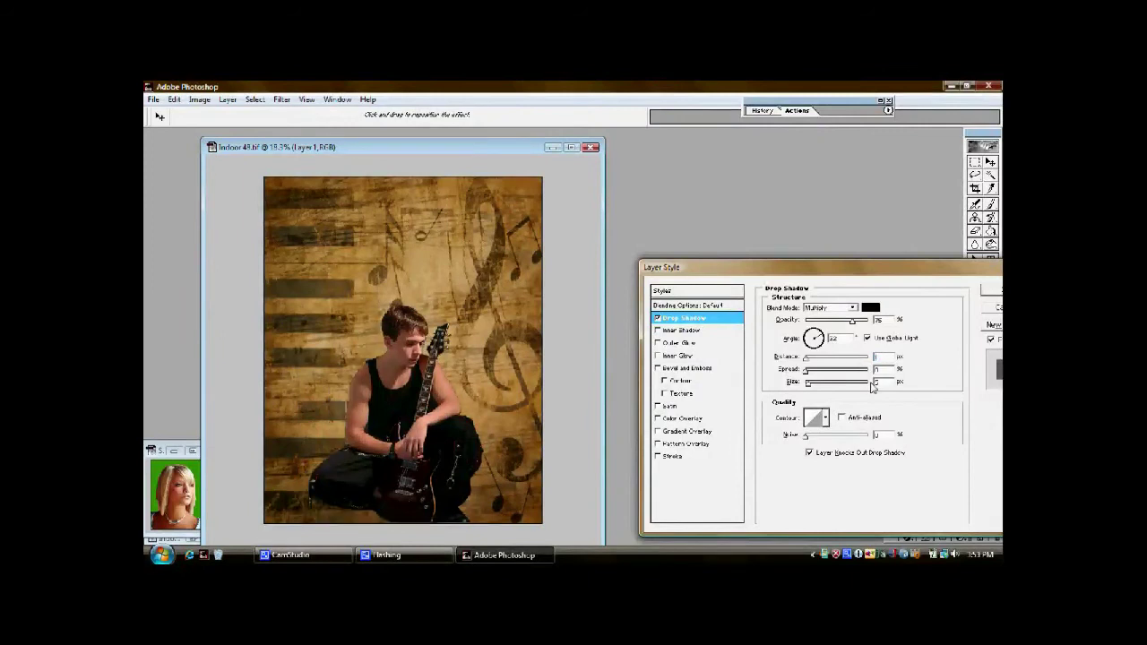
pyautogui.write('1000')
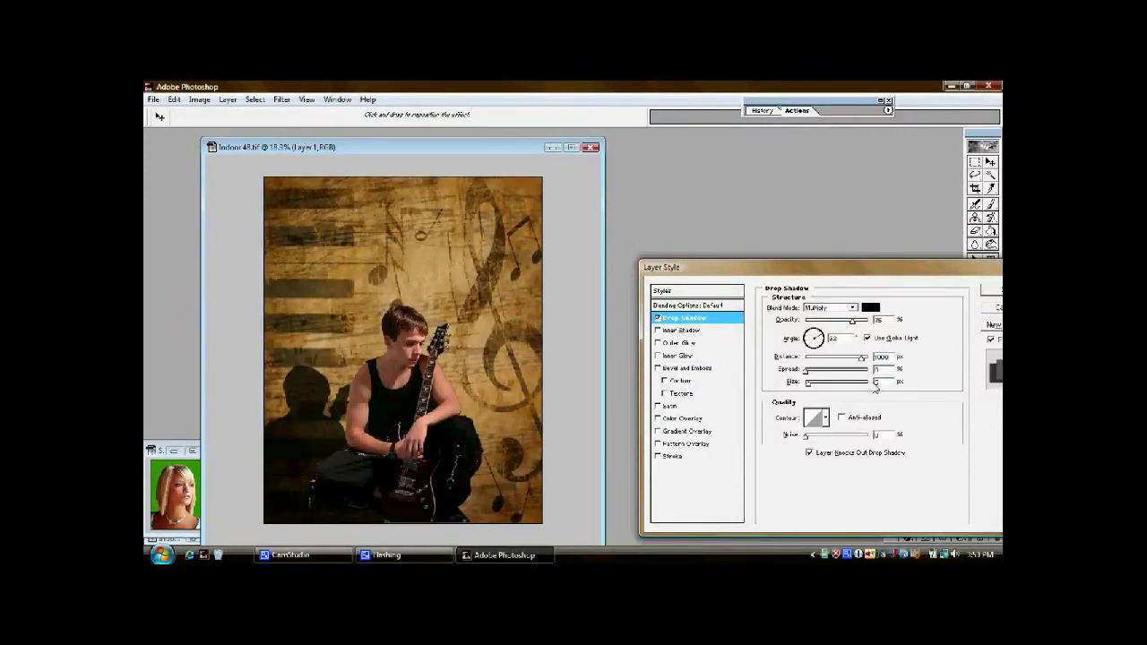
pyautogui.click(826, 339)
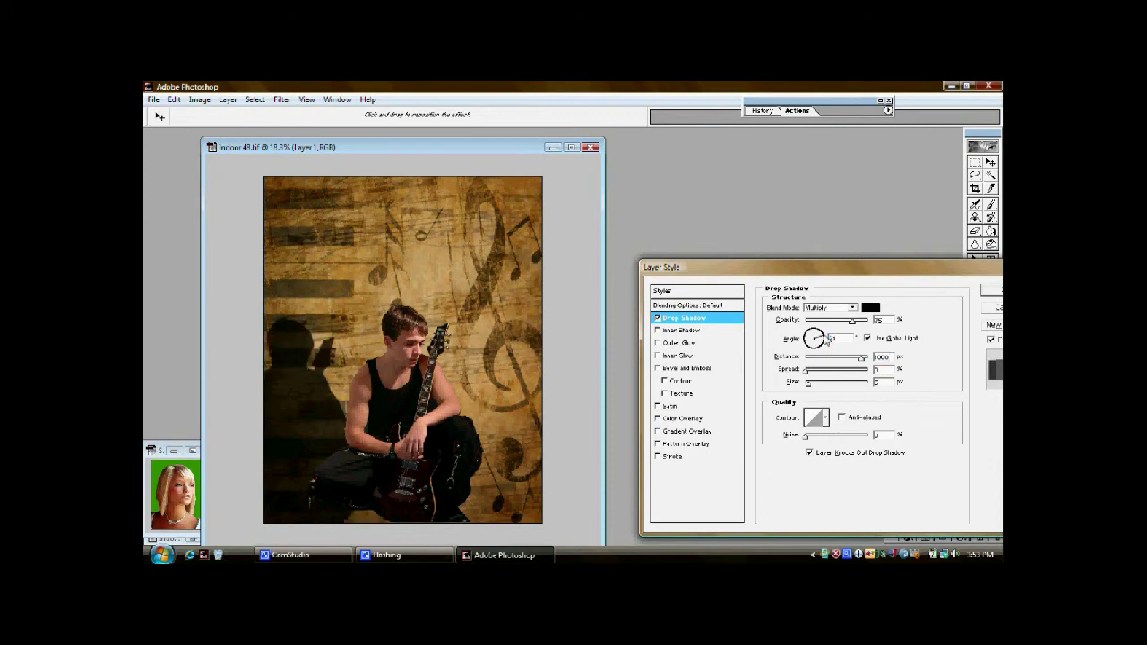
pyautogui.doubleClick(829, 338)
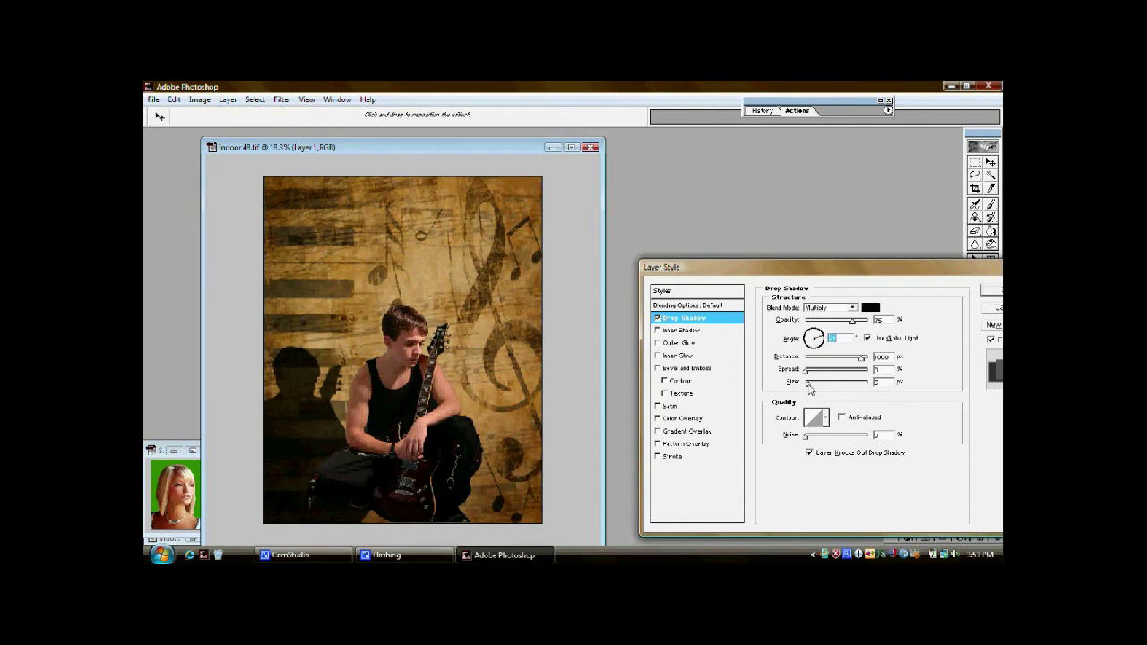
pyautogui.moveTo(808, 381); pyautogui.dragTo(812, 384)
pyautogui.click(986, 291)
pyautogui.moveTo(493, 148); pyautogui.dragTo(716, 144)
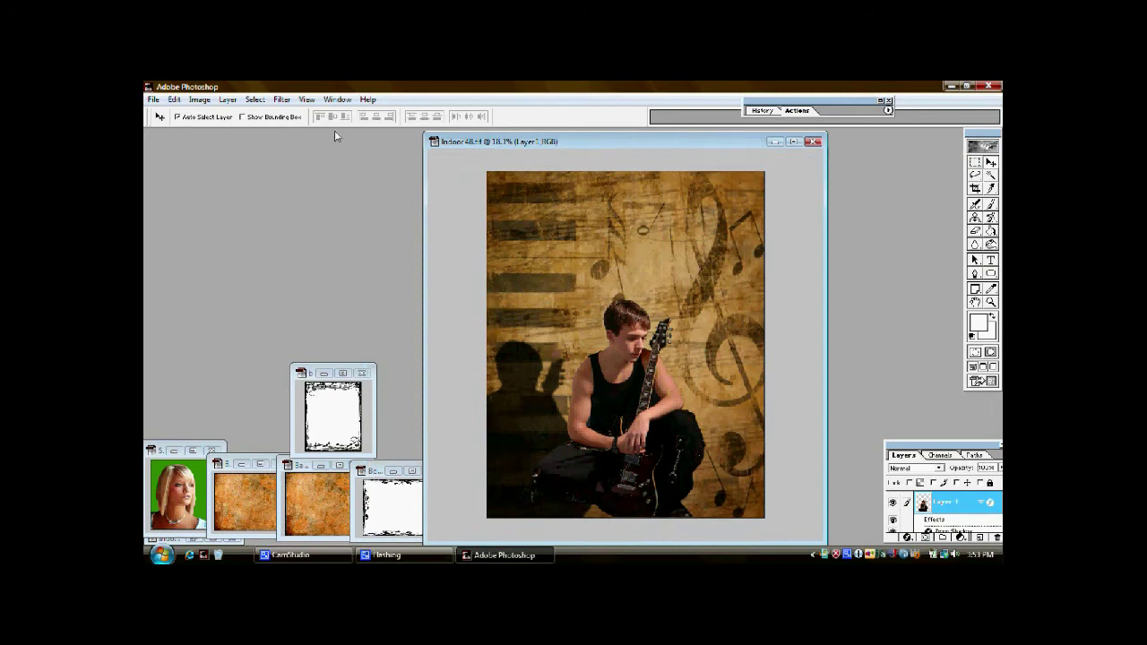
# Flatten the composite and run the Sepia Toning (layer) action on it
pyautogui.click(228, 100)
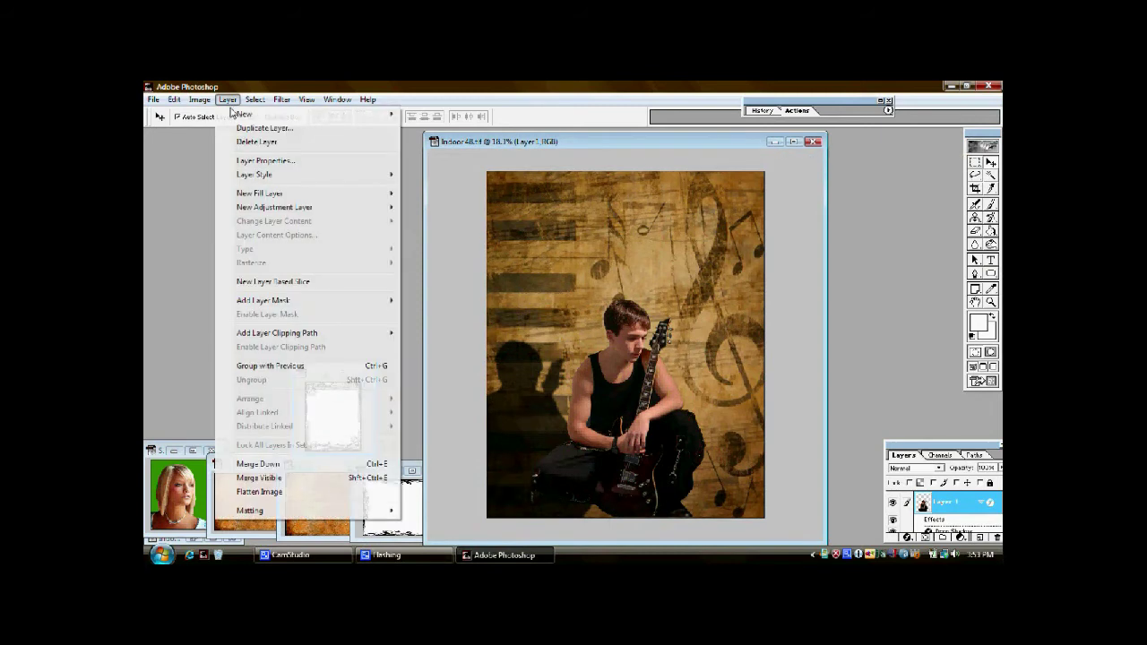
pyautogui.click(275, 492)
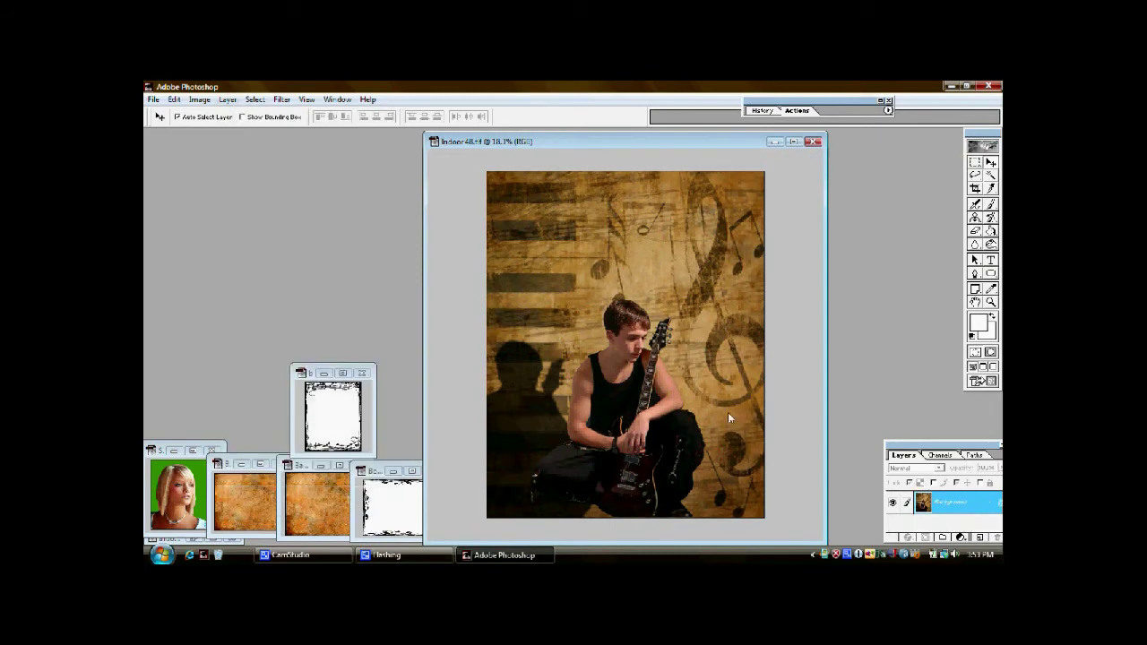
pyautogui.doubleClick(860, 106)
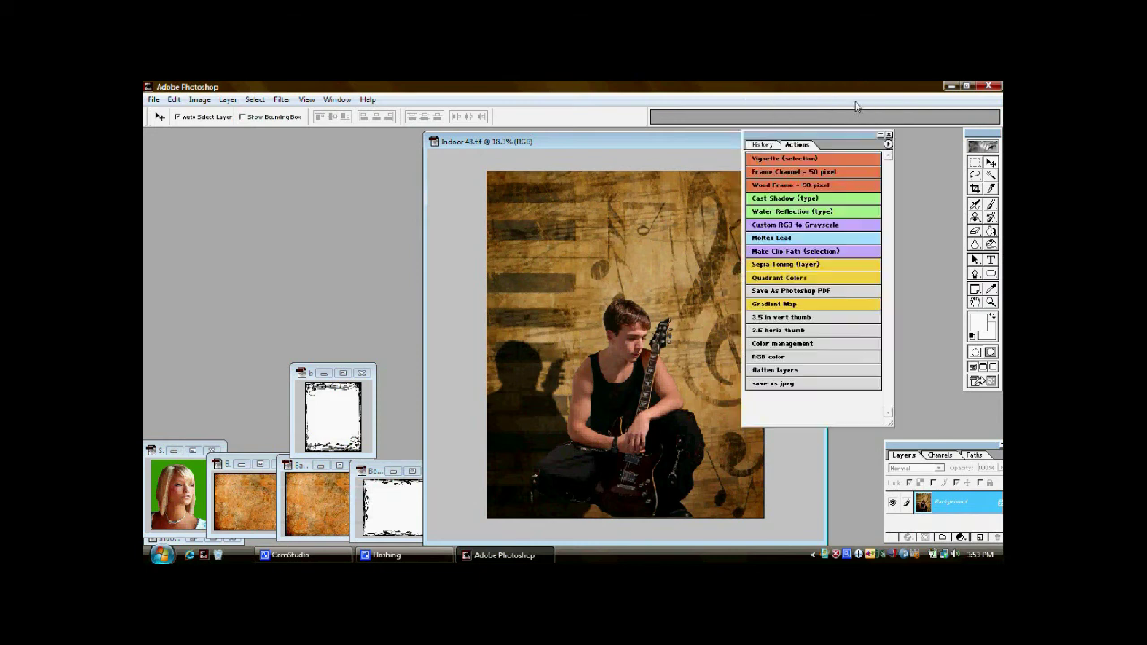
pyautogui.click(842, 266)
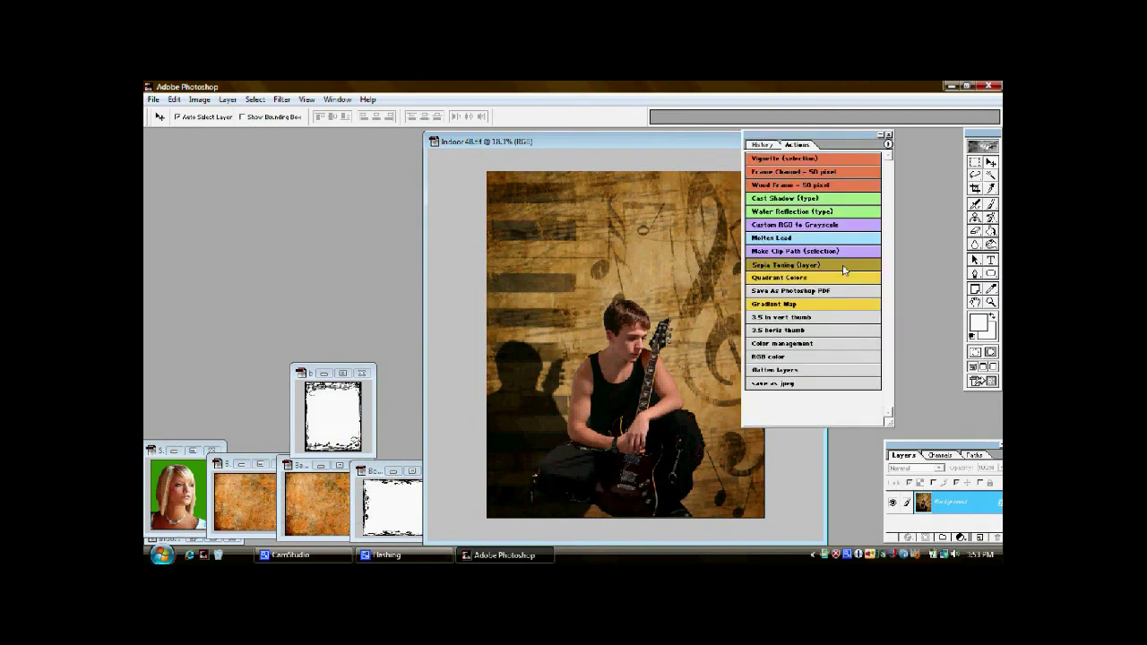
# Collapse the Actions palette and dock it out of the way
pyautogui.doubleClick(840, 142)
pyautogui.moveTo(840, 142); pyautogui.dragTo(839, 119)
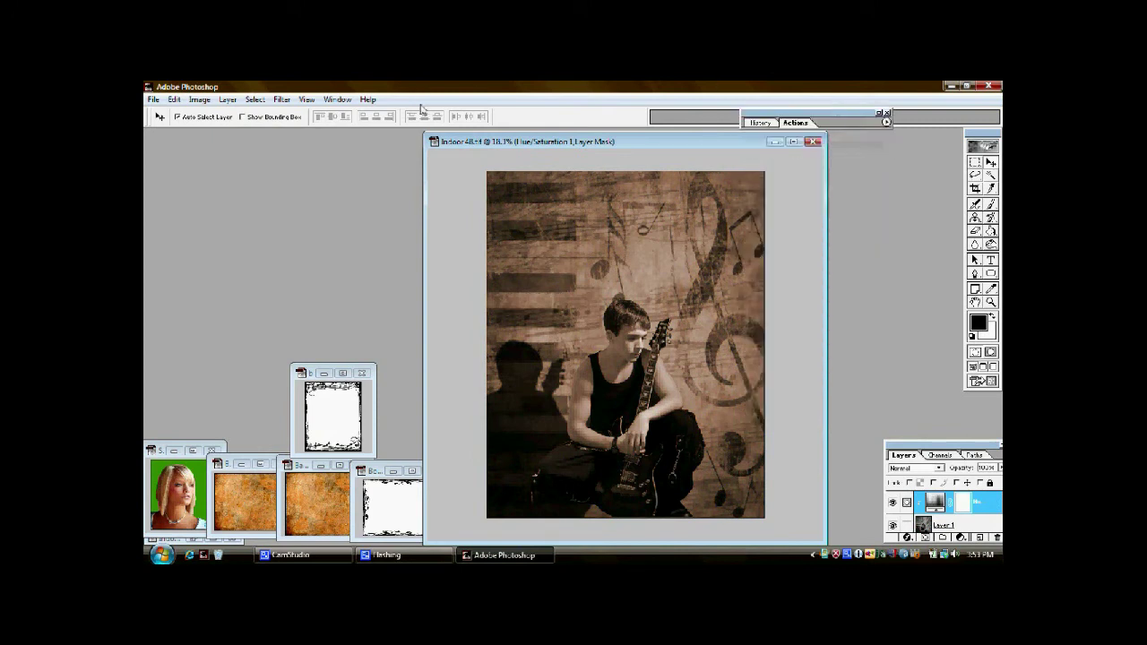
pyautogui.click(226, 100)
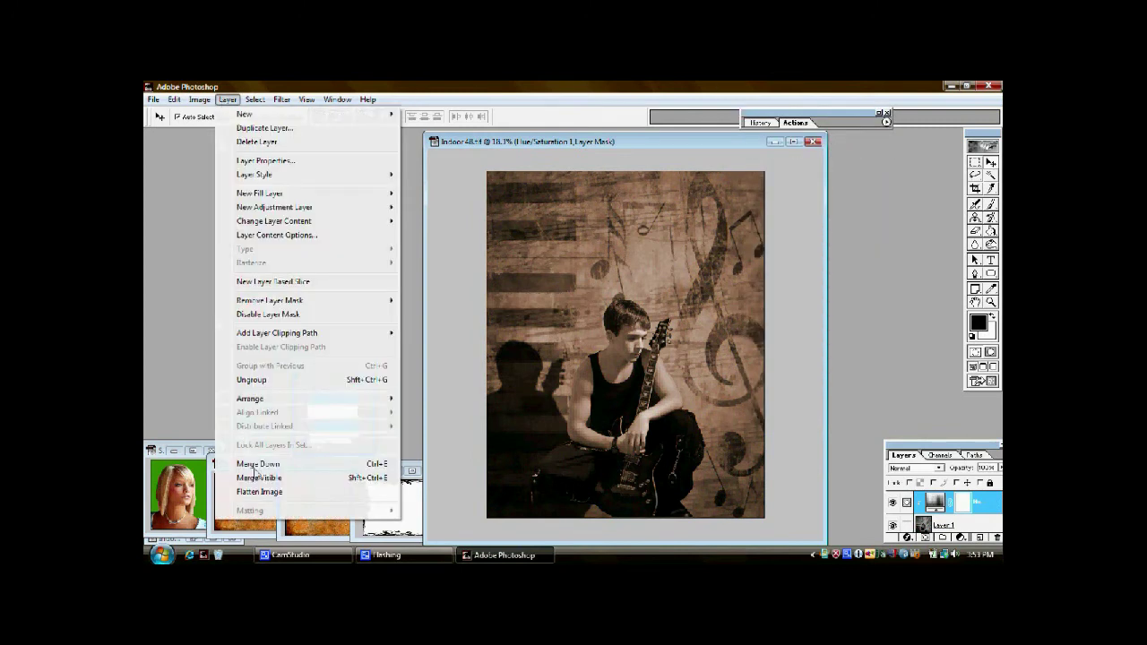
# Flatten the sepia layer, then apply Diffuse Glow with Graininess 0, Glow 2, Clear 14
pyautogui.click(259, 492)
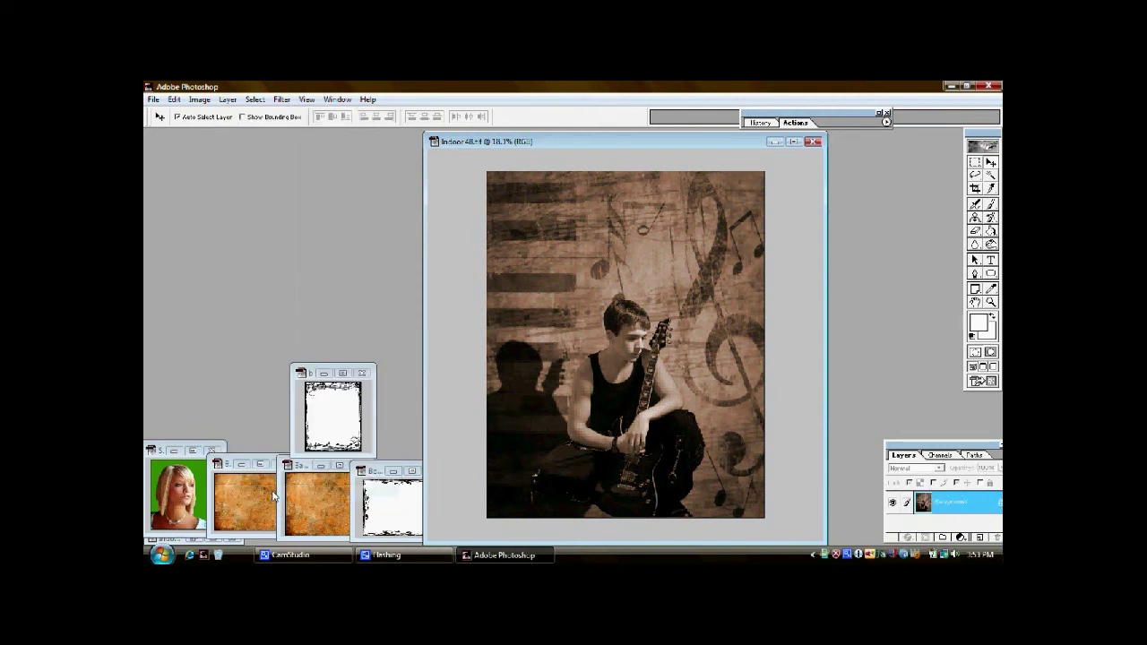
pyautogui.click(284, 100)
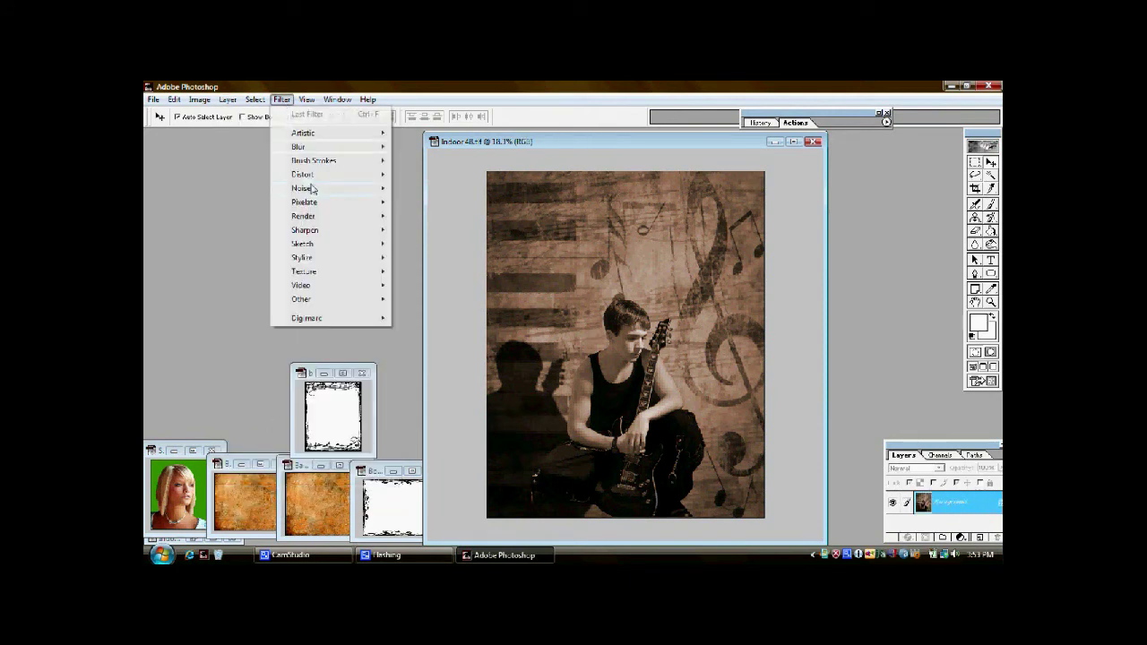
pyautogui.moveTo(303, 178)
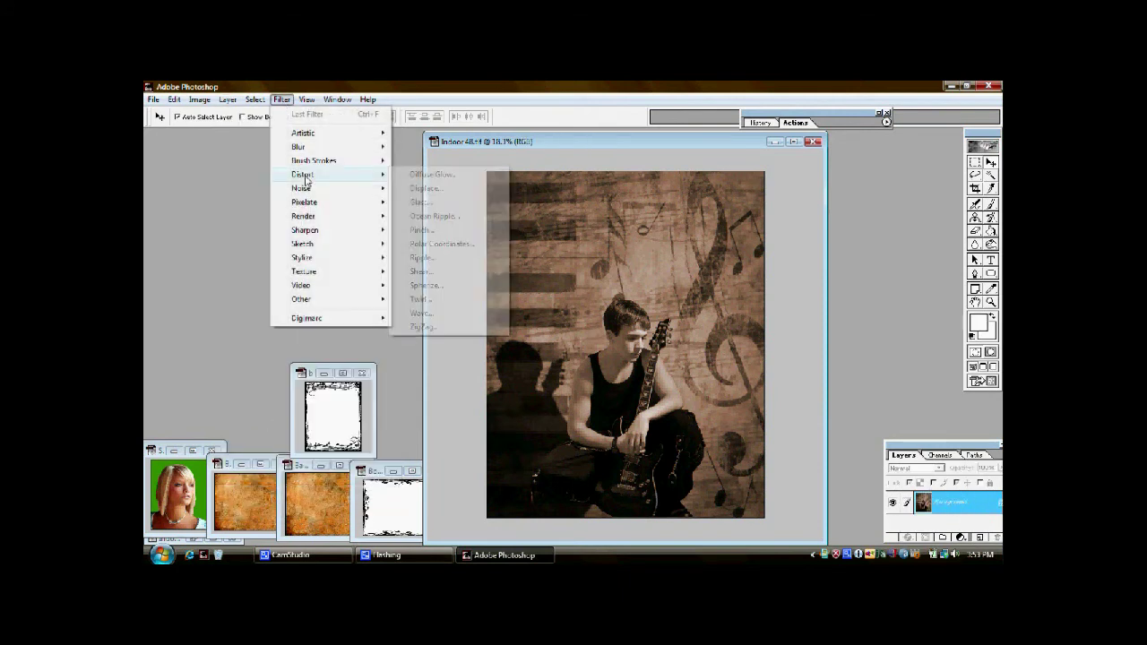
pyautogui.click(441, 181)
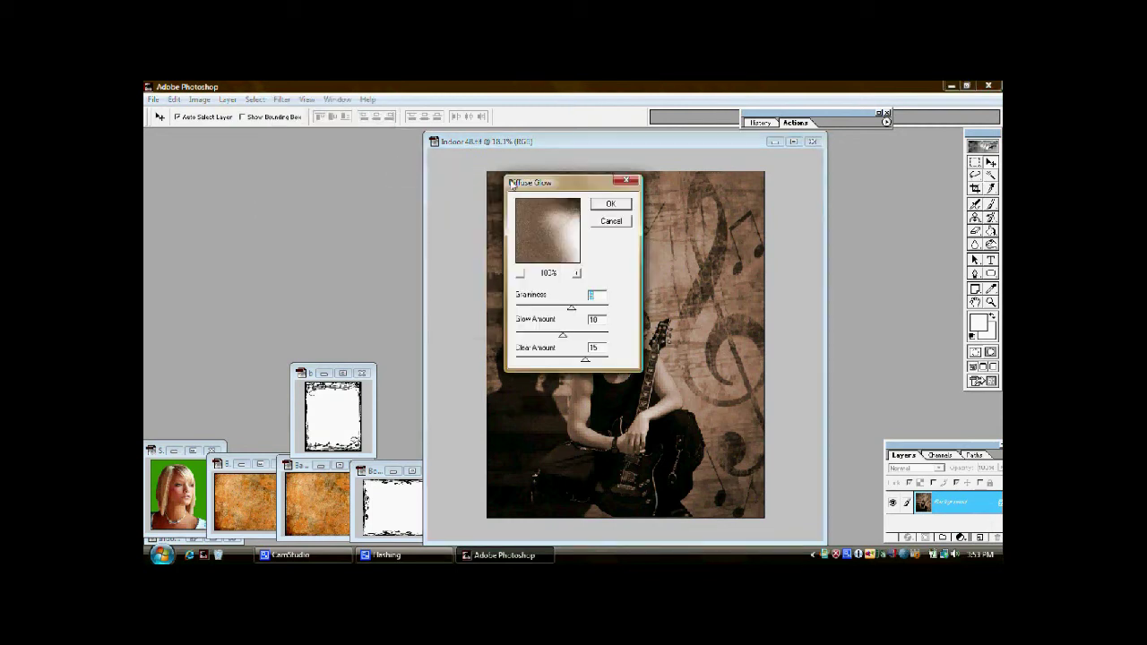
pyautogui.moveTo(512, 188); pyautogui.dragTo(805, 137)
pyautogui.click(814, 227)
pyautogui.click(814, 226)
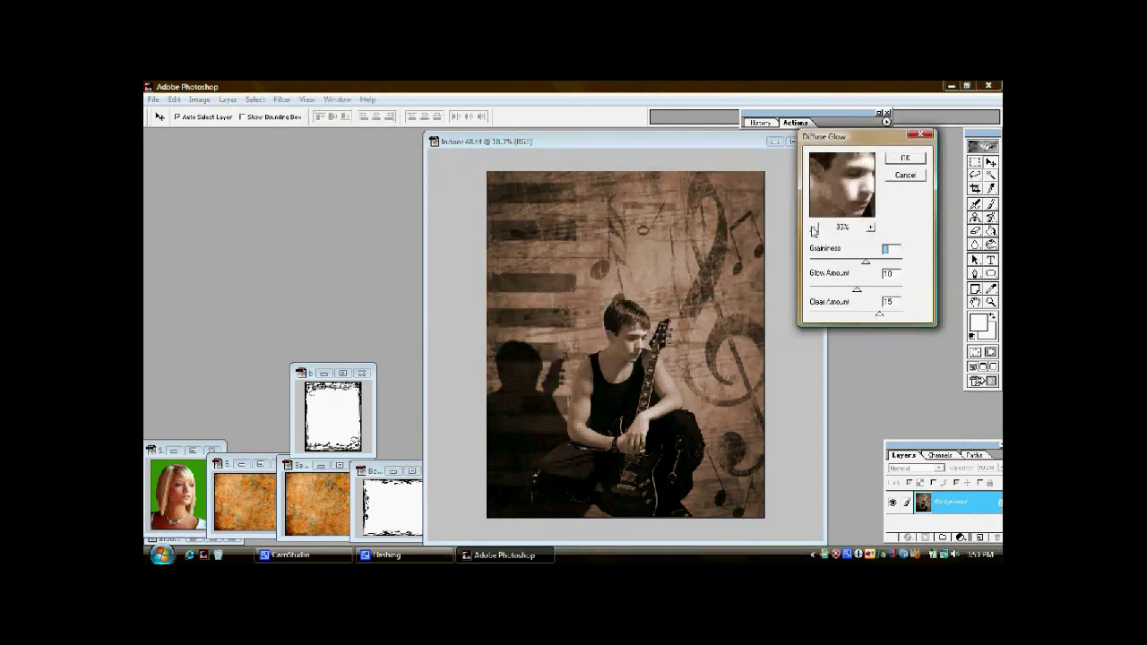
pyautogui.click(813, 226)
pyautogui.click(814, 227)
pyautogui.moveTo(866, 263); pyautogui.dragTo(793, 264)
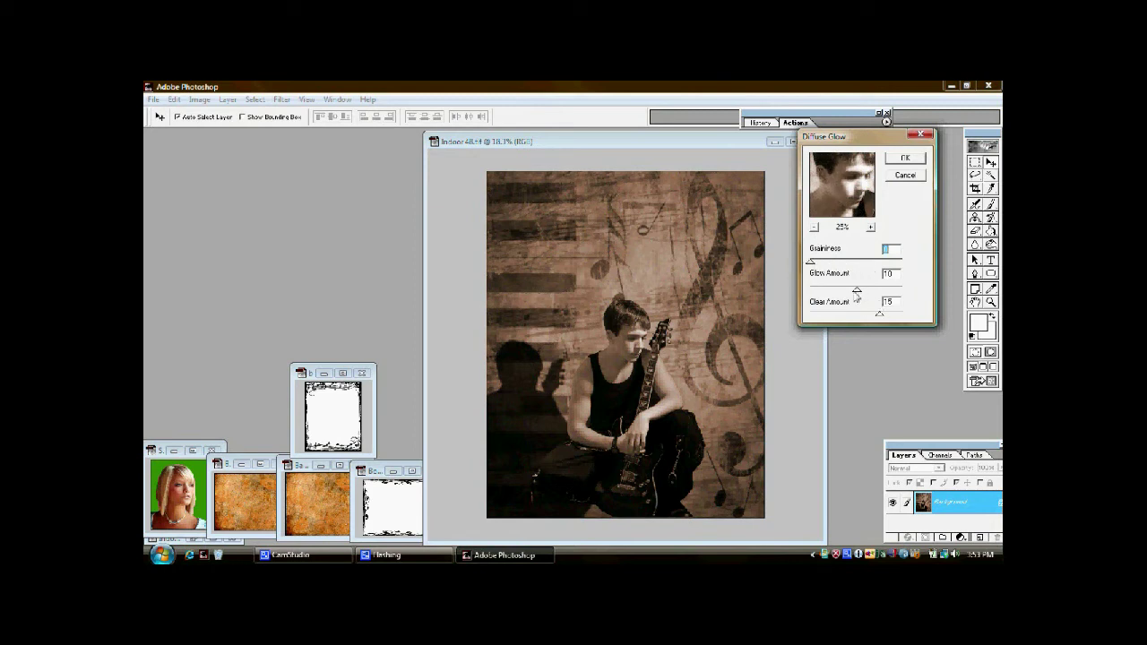
pyautogui.moveTo(856, 292); pyautogui.dragTo(819, 292)
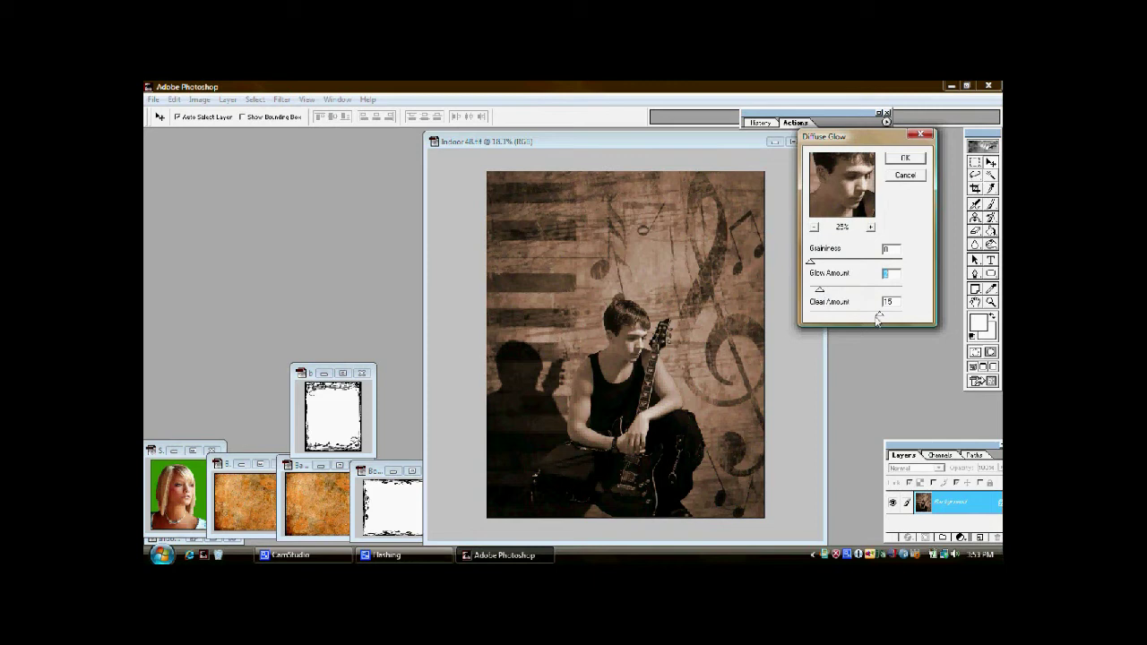
pyautogui.moveTo(879, 319); pyautogui.dragTo(869, 317)
pyautogui.click(905, 158)
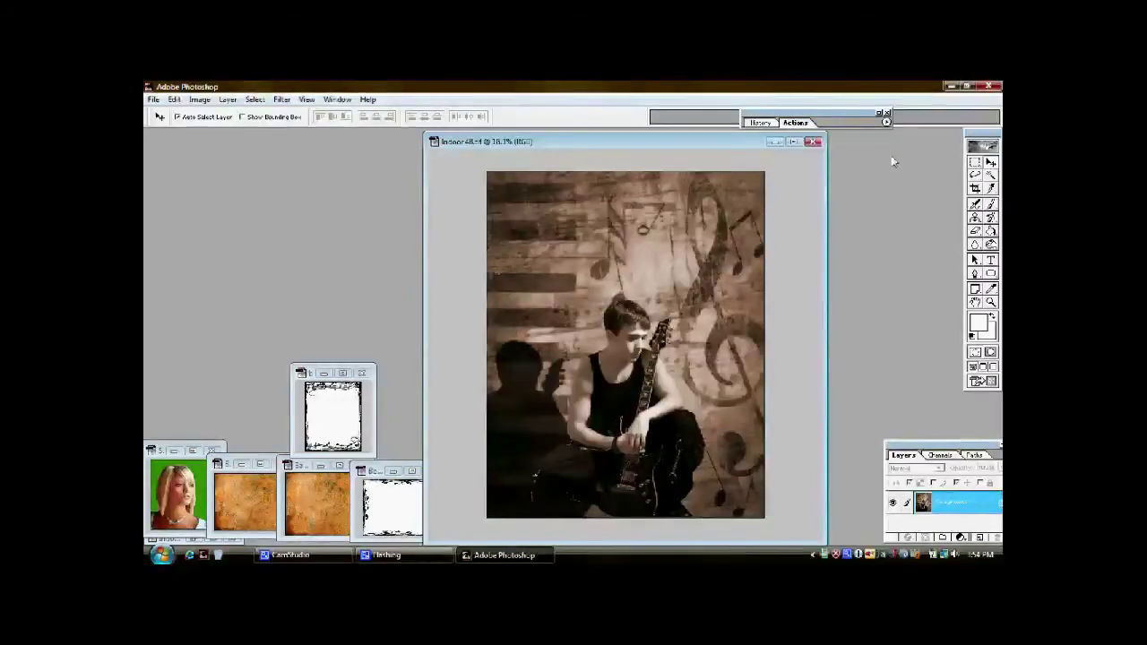
# Fade the Diffuse Glow using Hard Light mode with opacity lowered below 100%
pyautogui.click(174, 99)
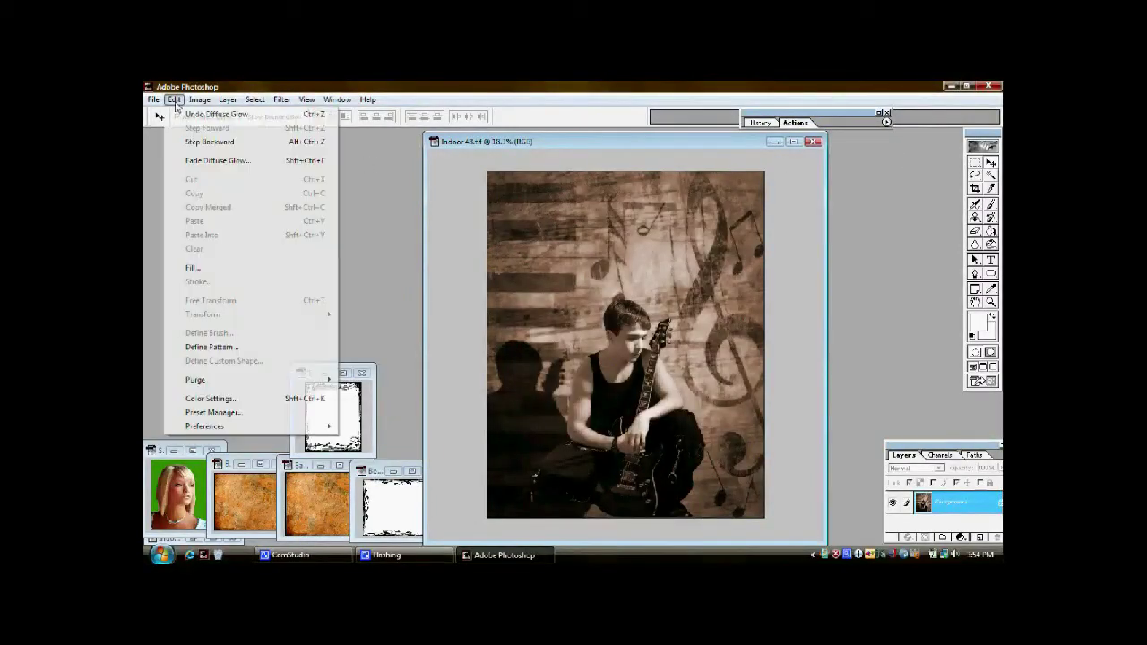
pyautogui.click(200, 165)
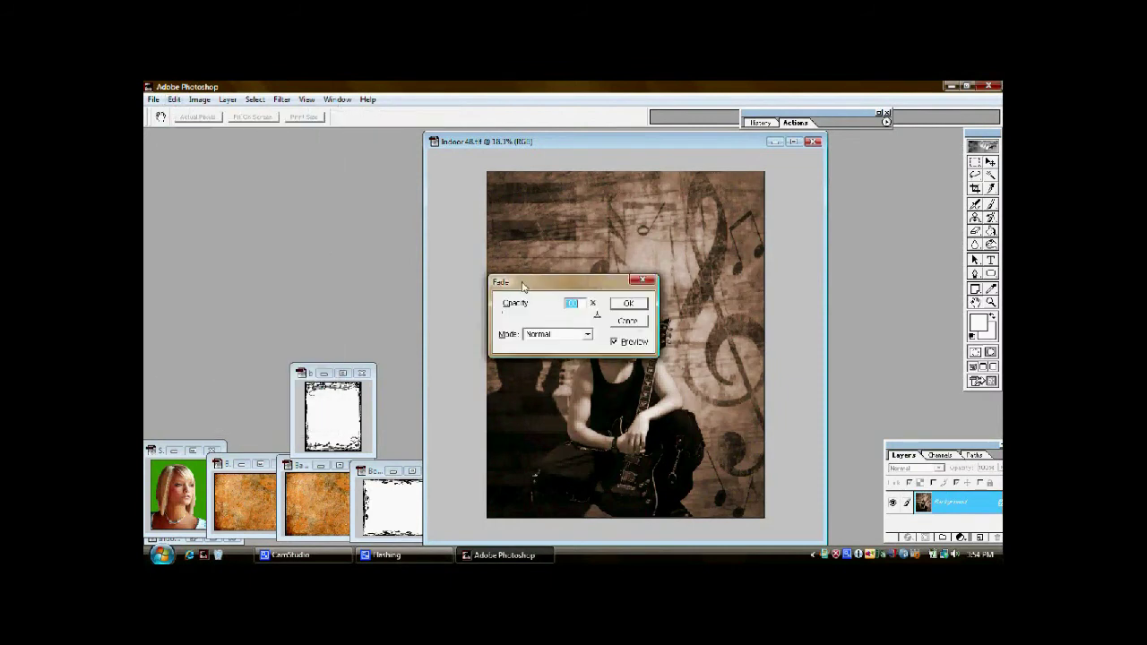
pyautogui.moveTo(524, 276); pyautogui.dragTo(817, 158)
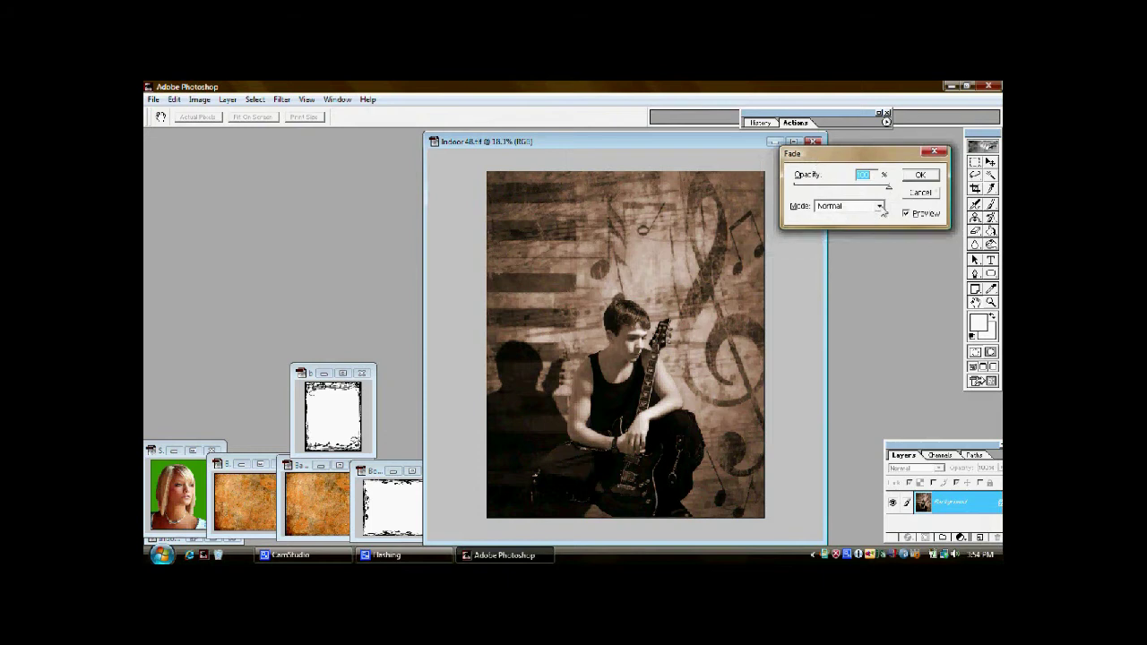
pyautogui.click(880, 206)
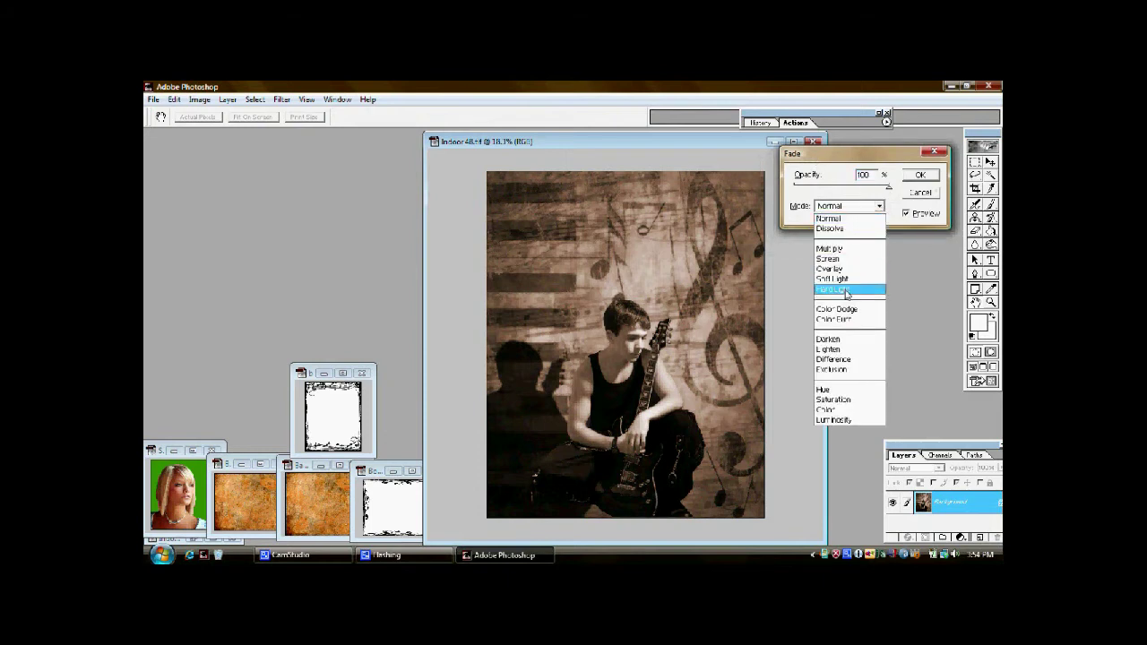
pyautogui.click(845, 290)
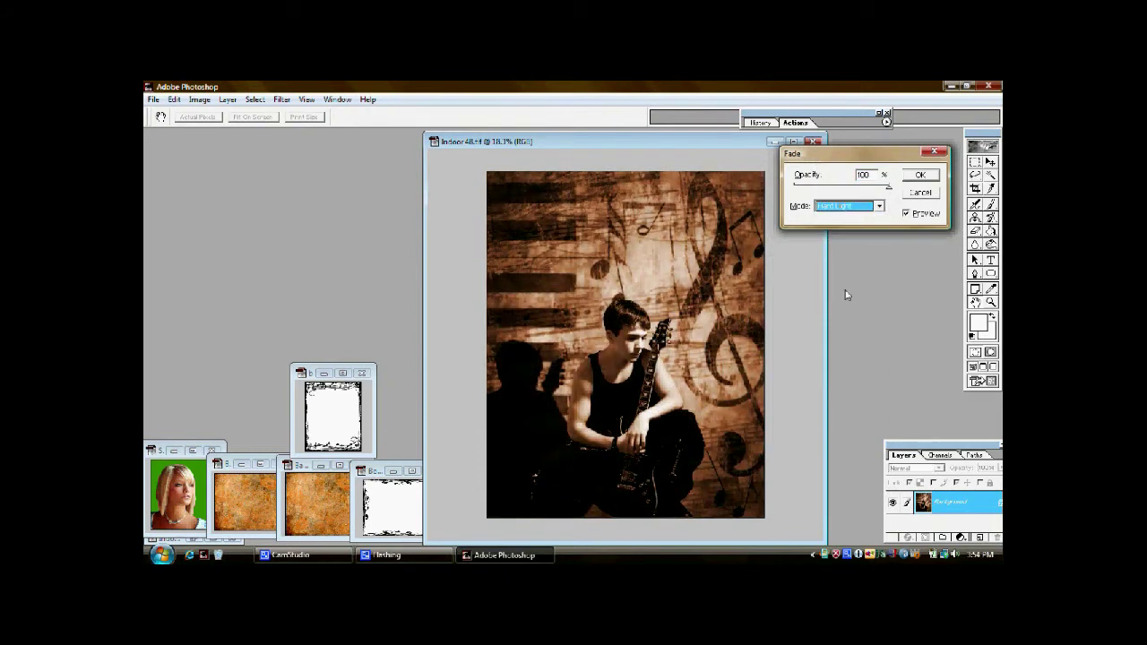
pyautogui.moveTo(889, 189); pyautogui.dragTo(870, 196)
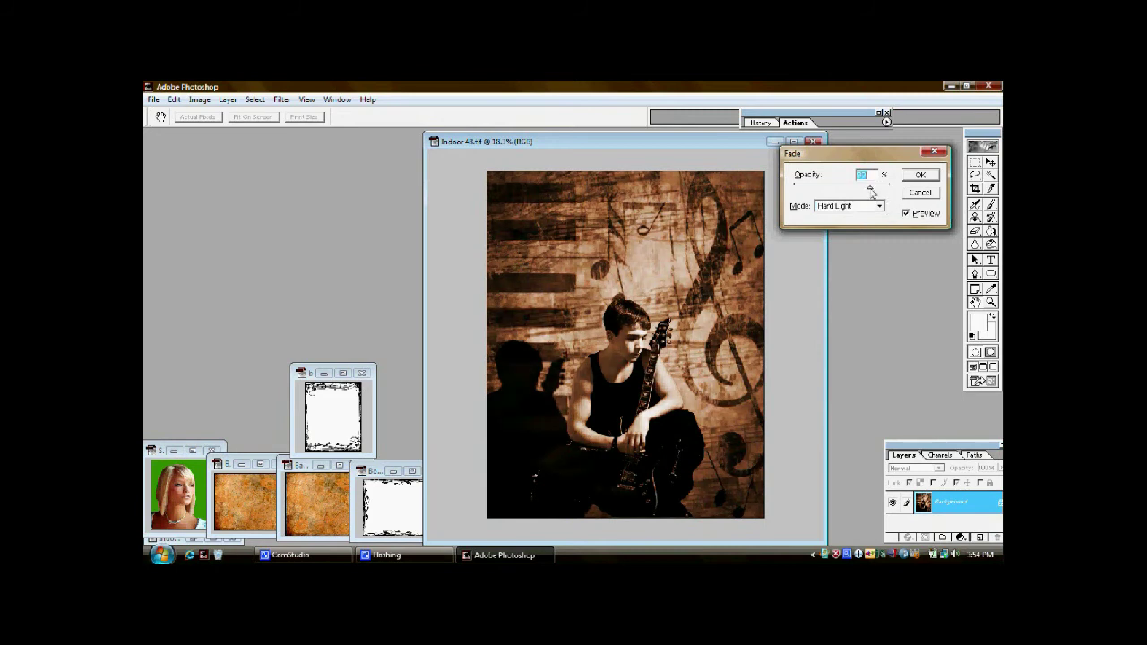
# Apply the Hard Light fade and copy the scroll-frame Layer 1 into the Indoor composite
pyautogui.click(918, 176)
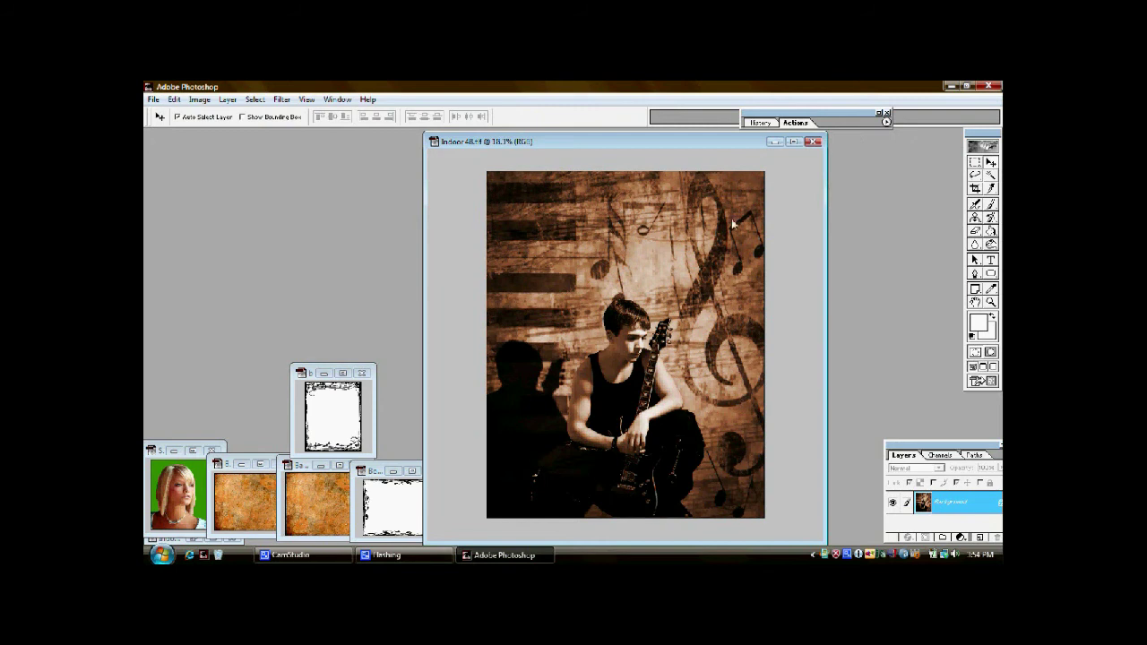
pyautogui.click(310, 373)
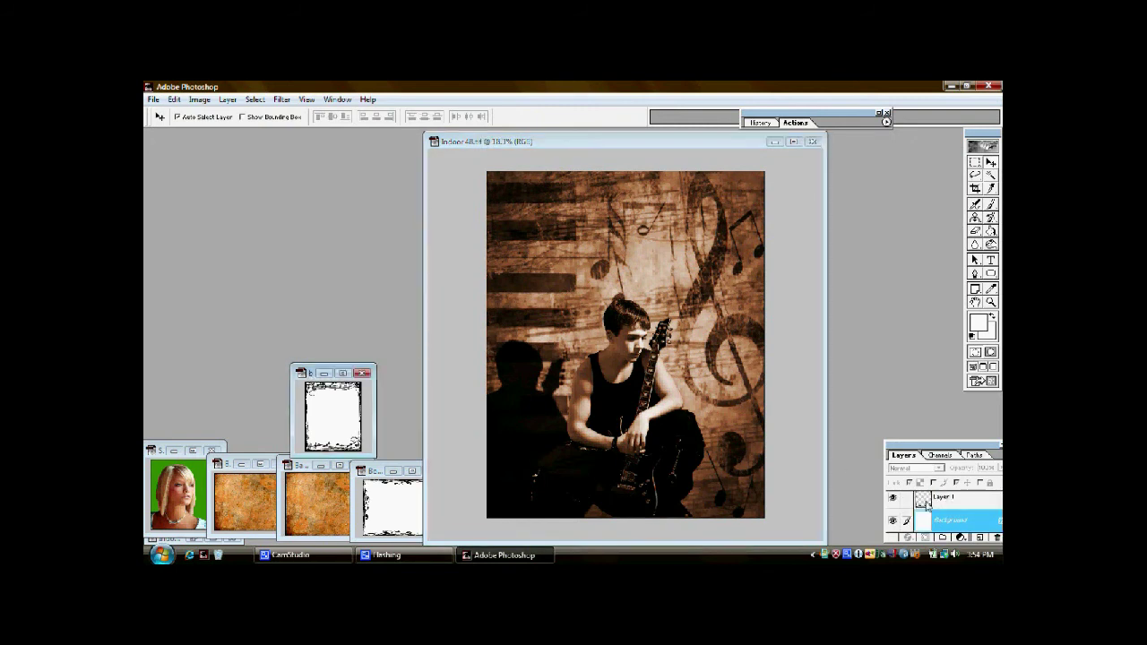
pyautogui.click(981, 504)
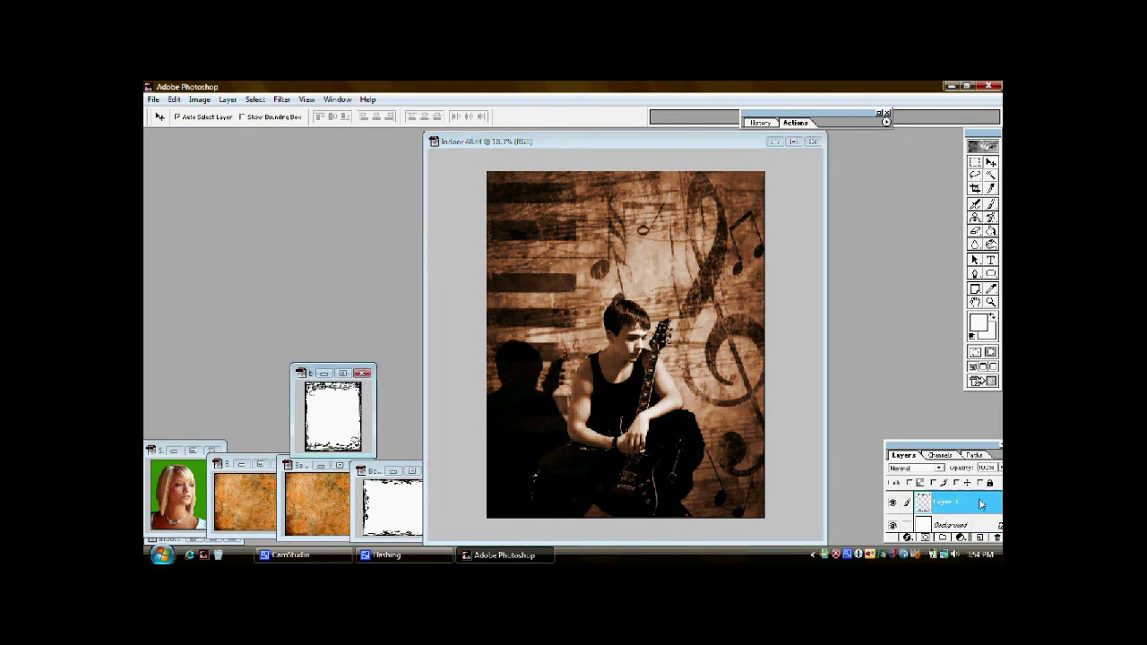
pyautogui.moveTo(983, 504); pyautogui.dragTo(606, 322)
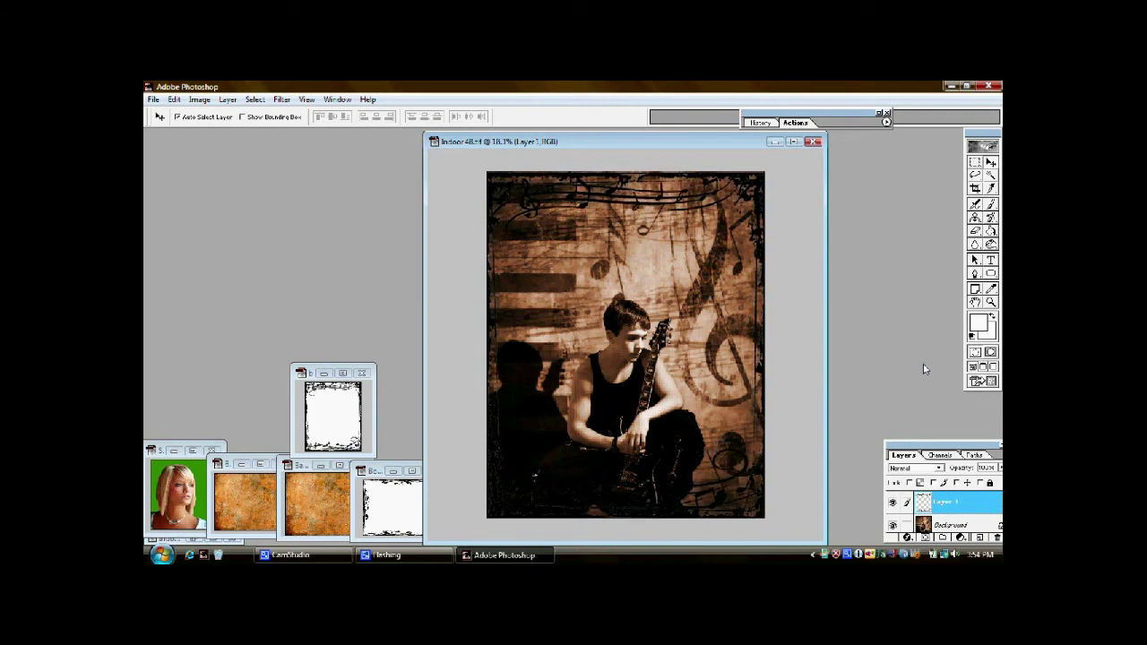
# Close the border document, then enlarge, fit and shift the Indoor 48.tif window left
pyautogui.click(363, 372)
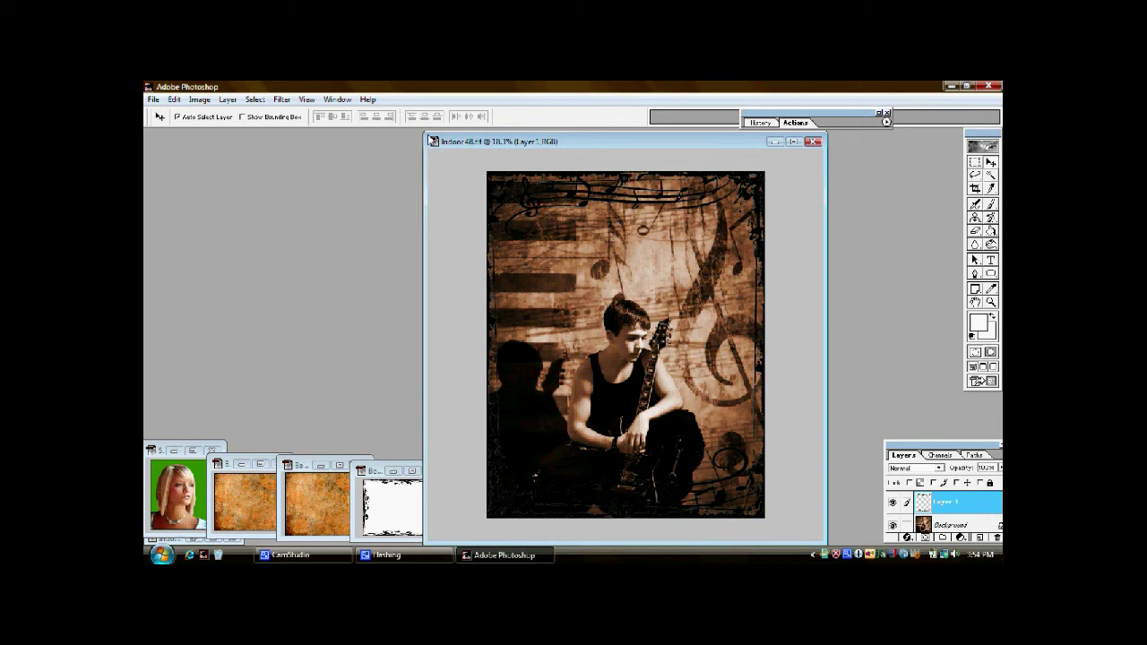
pyautogui.moveTo(425, 133); pyautogui.dragTo(195, 130)
pyautogui.hotkey('ctrl', '0')
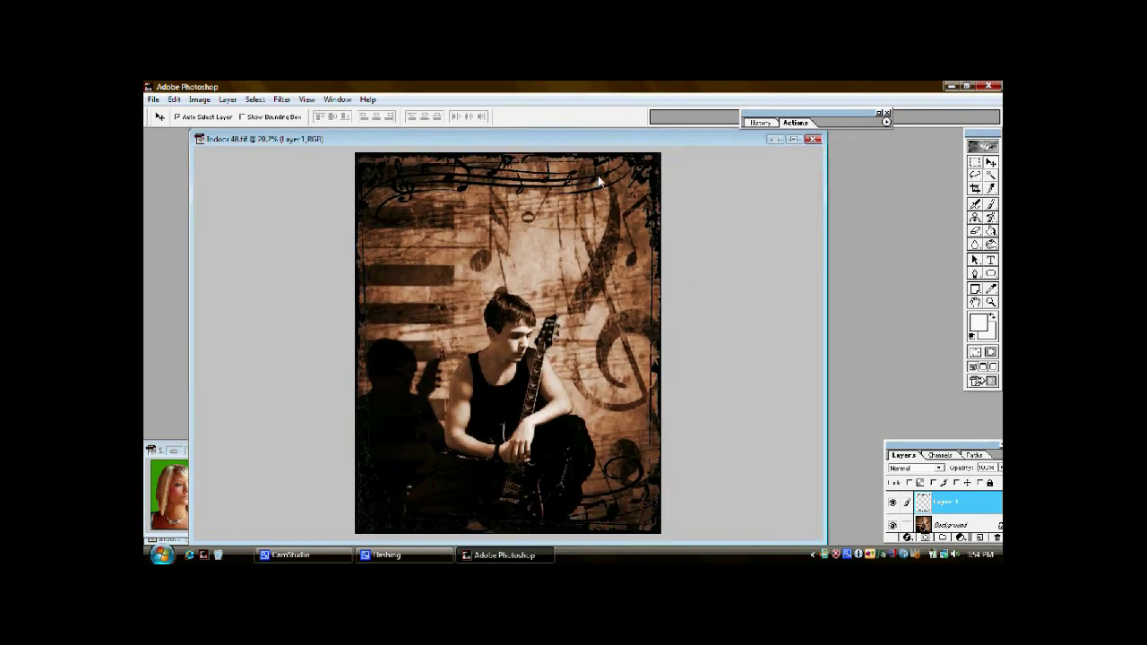
pyautogui.moveTo(584, 138); pyautogui.dragTo(500, 138)
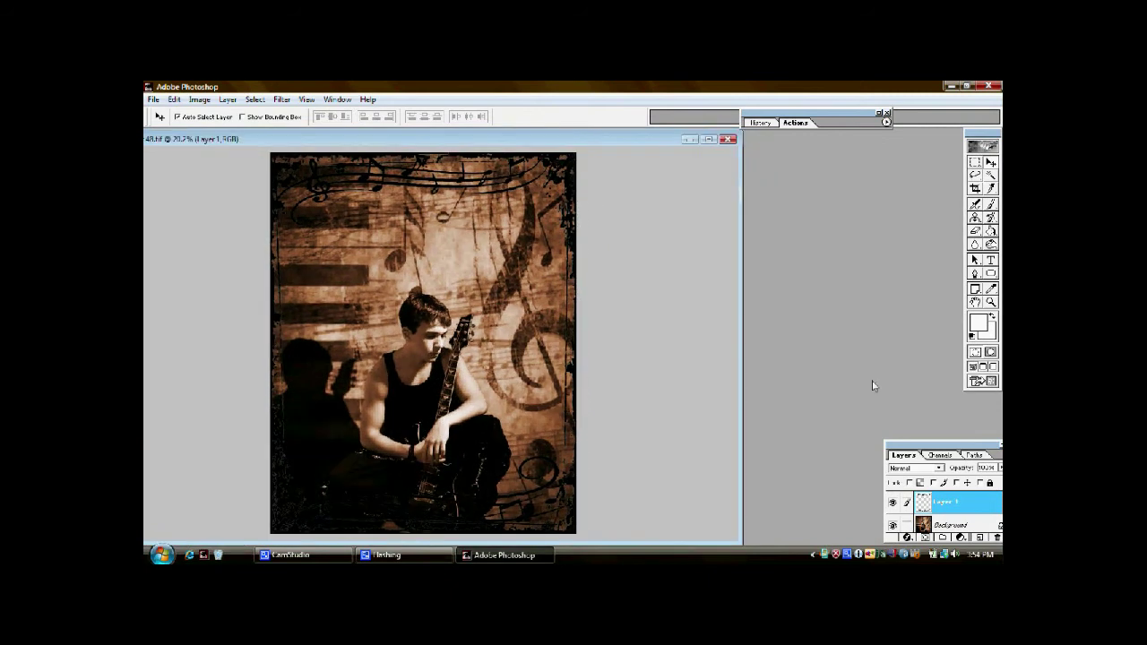
# Give Layer 1 a Color Overlay using a brown sampled from the photo
pyautogui.doubleClick(976, 507)
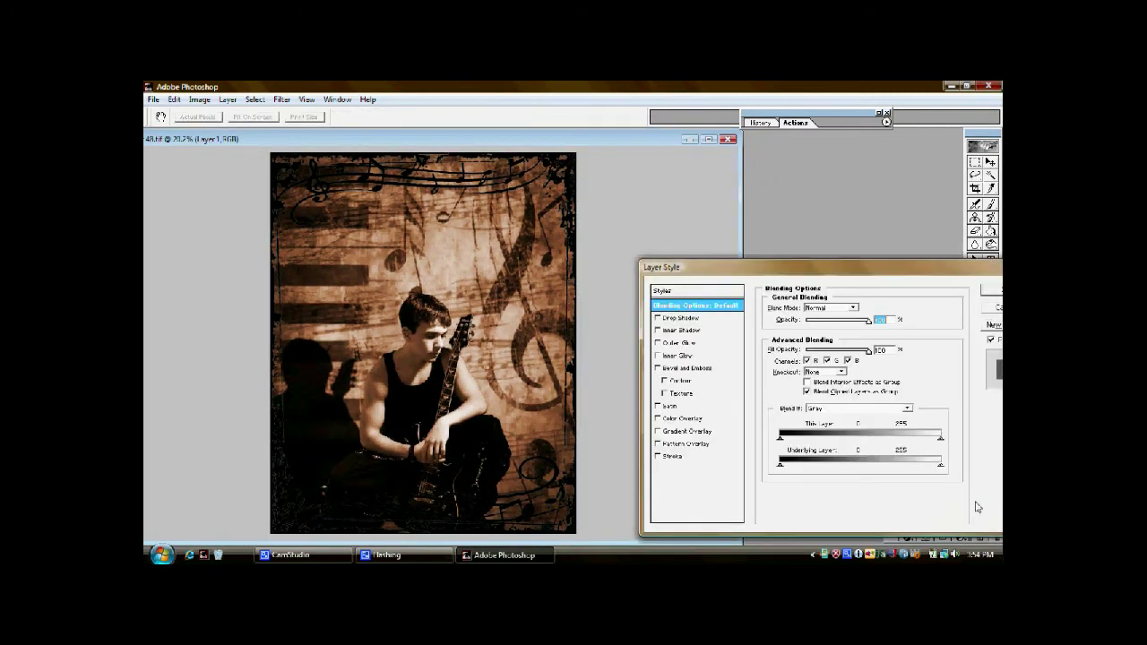
pyautogui.click(701, 419)
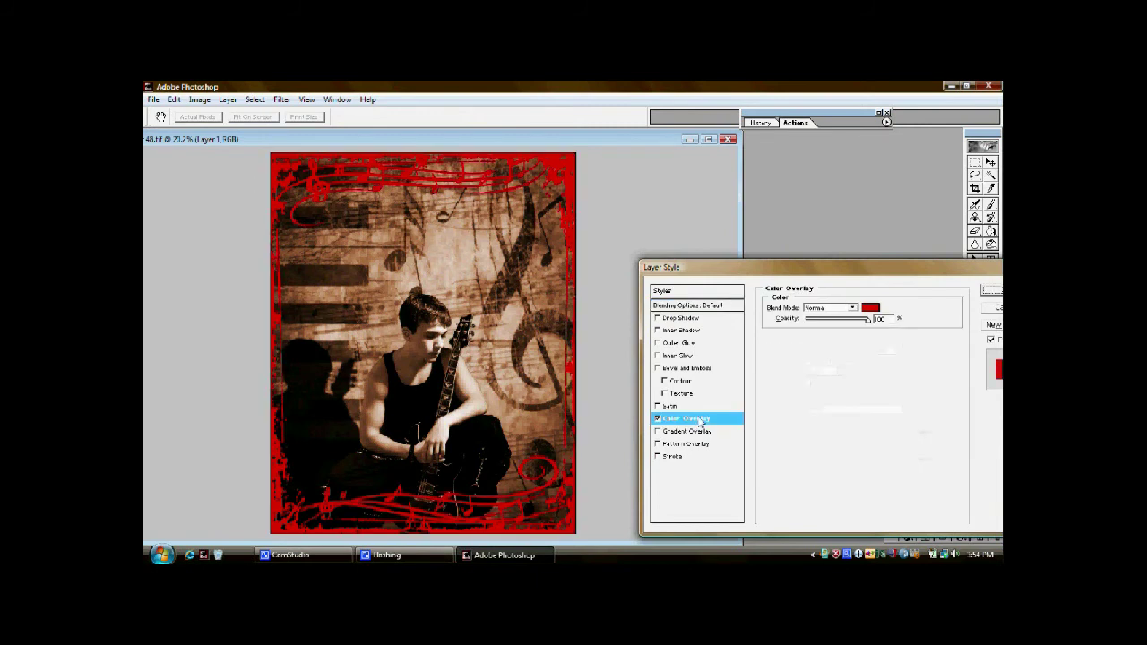
pyautogui.click(871, 308)
pyautogui.click(312, 260)
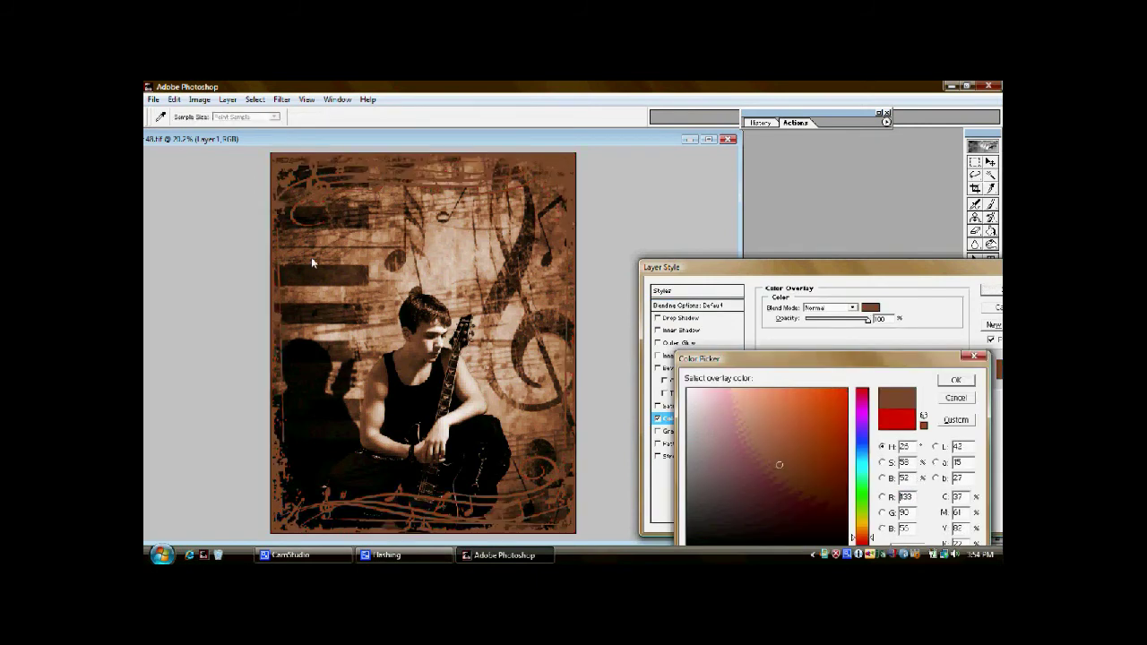
pyautogui.click(547, 423)
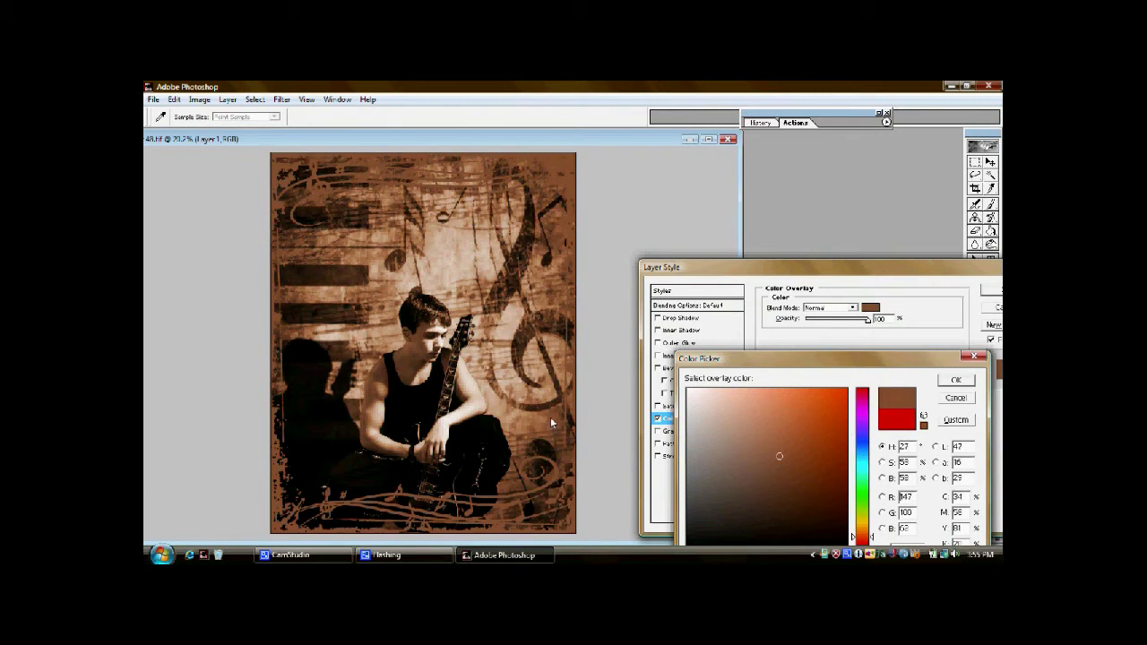
pyautogui.click(971, 382)
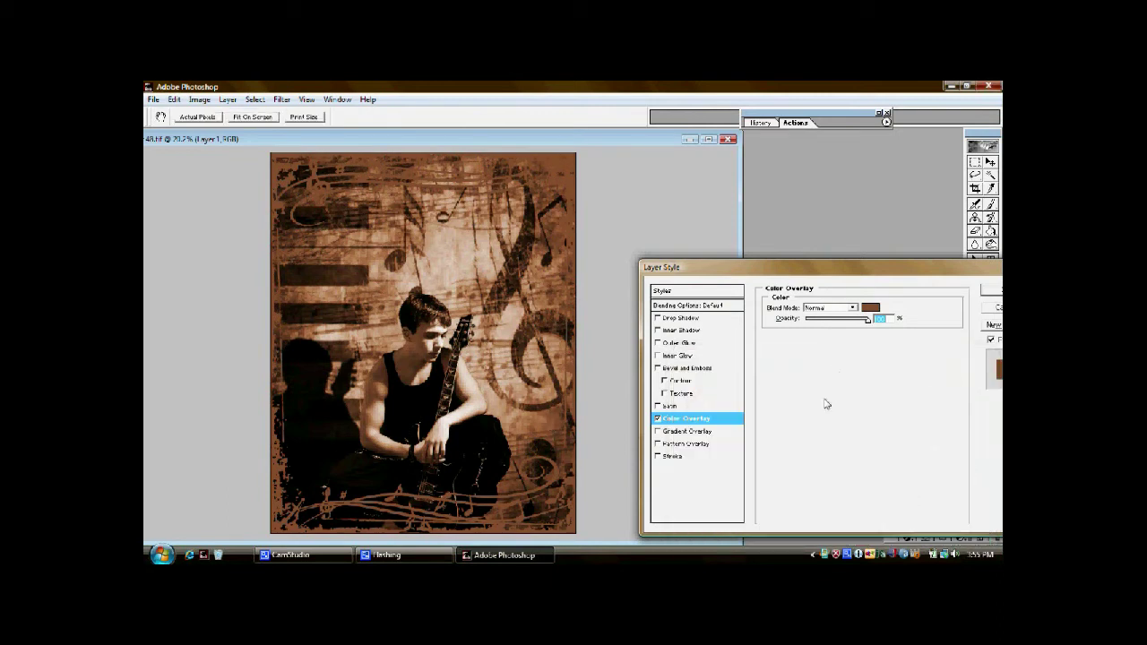
# Add Bevel and Emboss to the border with lowered highlight opacity, and apply the style
pyautogui.click(695, 370)
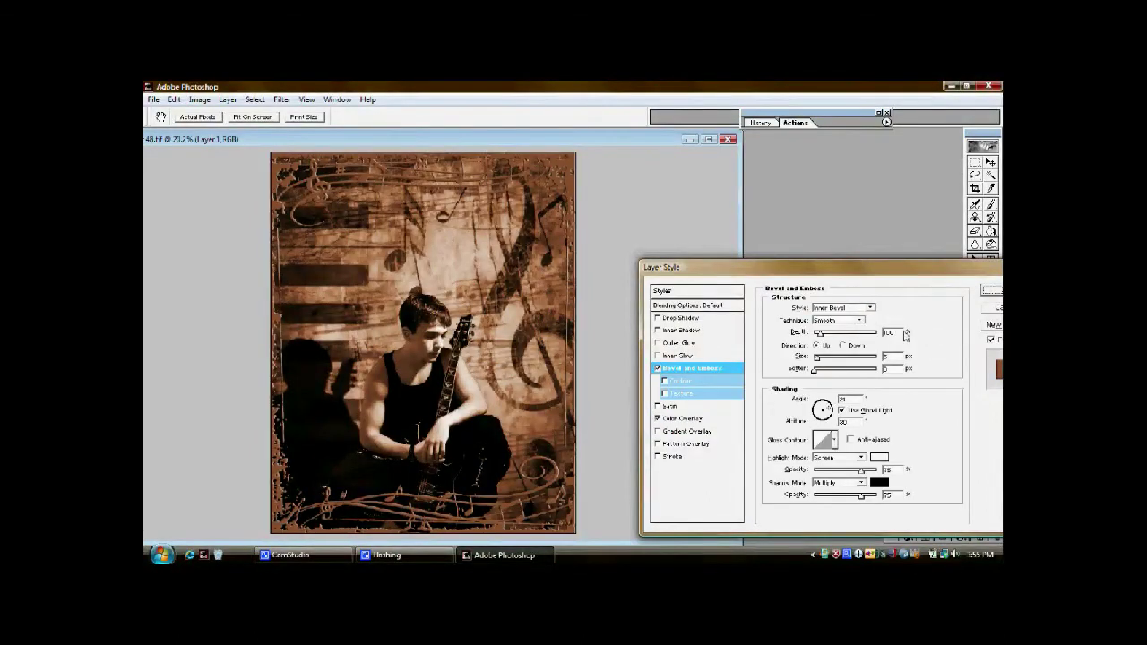
pyautogui.click(720, 368)
pyautogui.moveTo(862, 475); pyautogui.dragTo(829, 473)
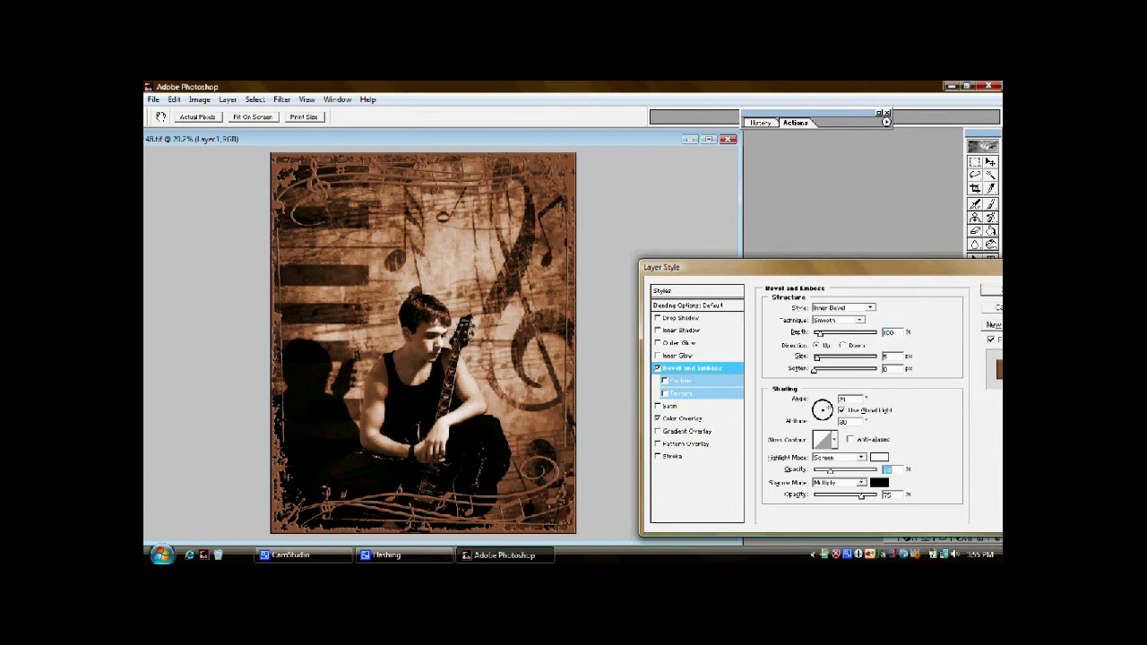
pyautogui.click(994, 288)
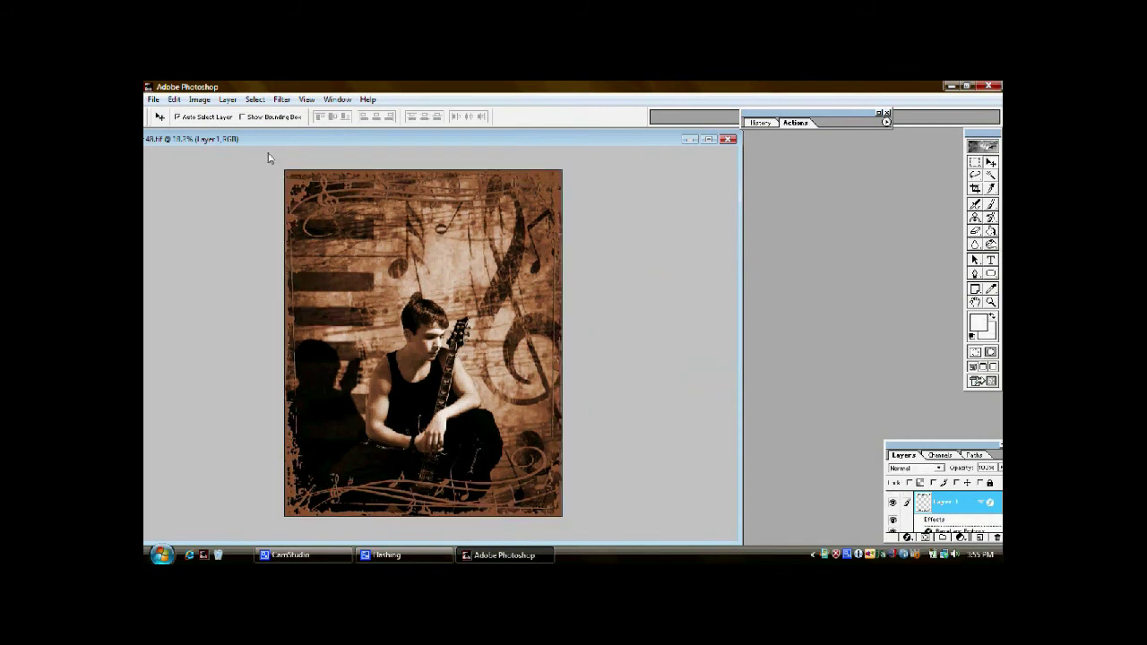
# Shrink and minimize the finished Indoor 48.tif composite
pyautogui.moveTo(267, 141); pyautogui.dragTo(507, 155)
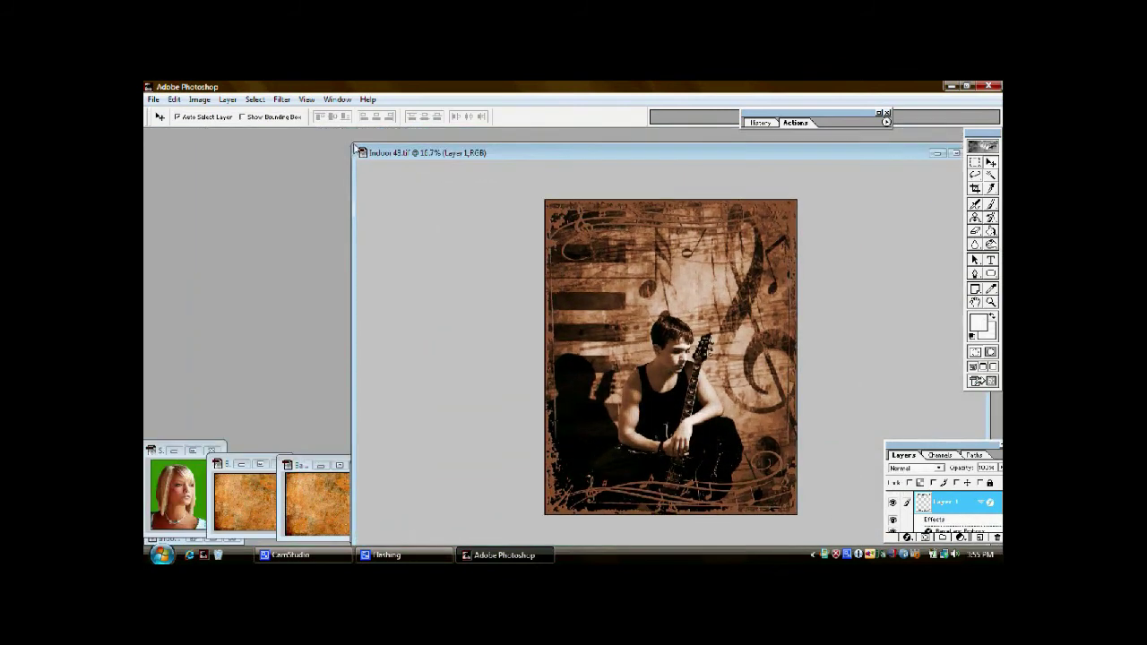
pyautogui.moveTo(356, 148); pyautogui.dragTo(594, 181)
pyautogui.moveTo(725, 186); pyautogui.dragTo(659, 174)
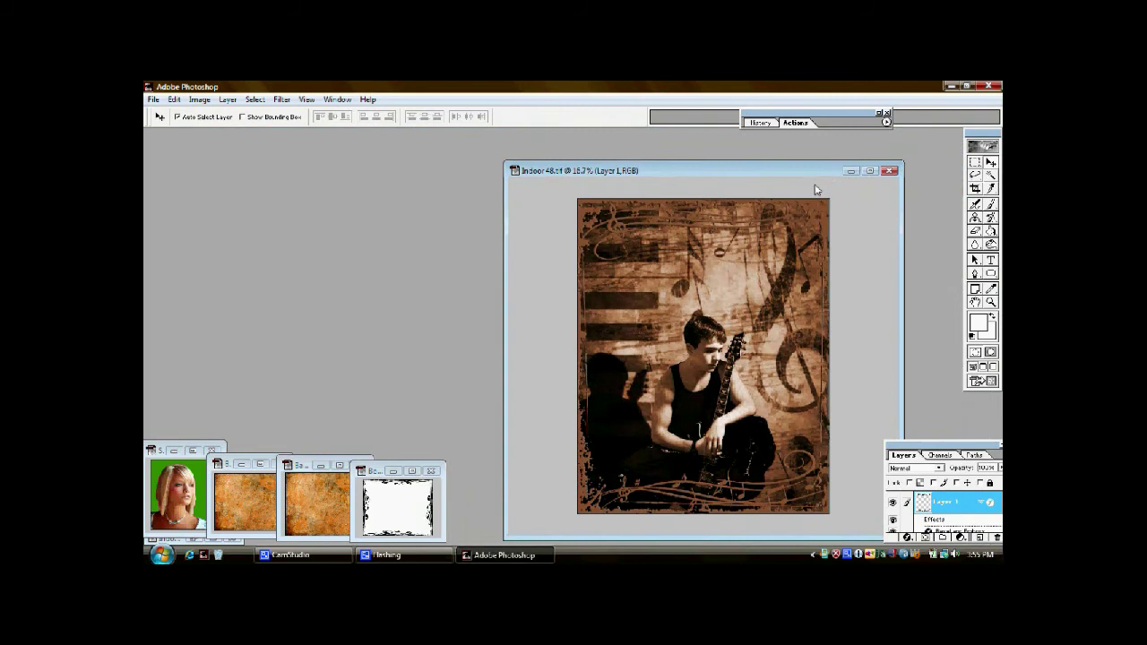
pyautogui.click(851, 171)
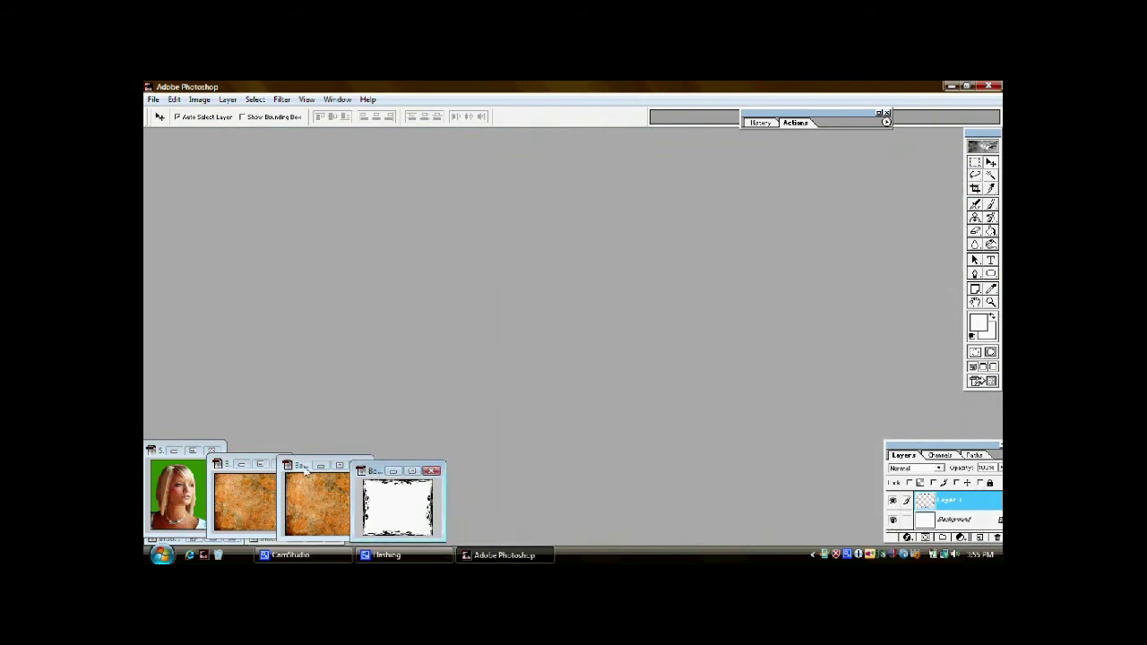
# Move Background 2.tif into the workspace, enlarge its window and zoom to fit
pyautogui.moveTo(305, 472); pyautogui.dragTo(806, 175)
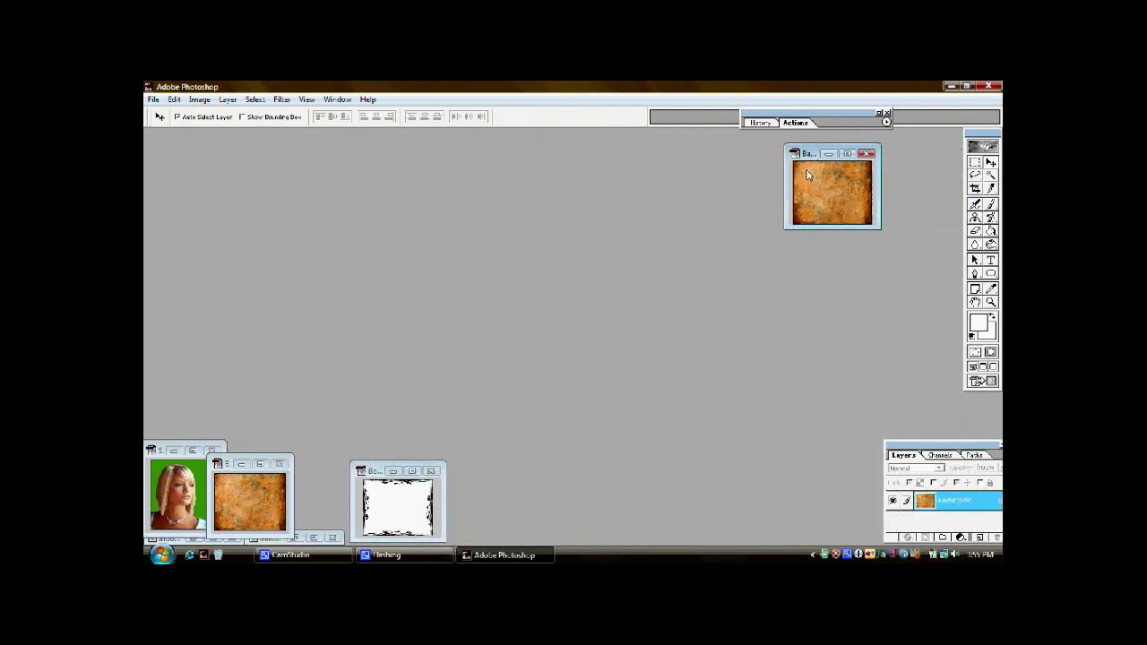
pyautogui.moveTo(787, 230); pyautogui.dragTo(532, 442)
pyautogui.hotkey('ctrl', '0')
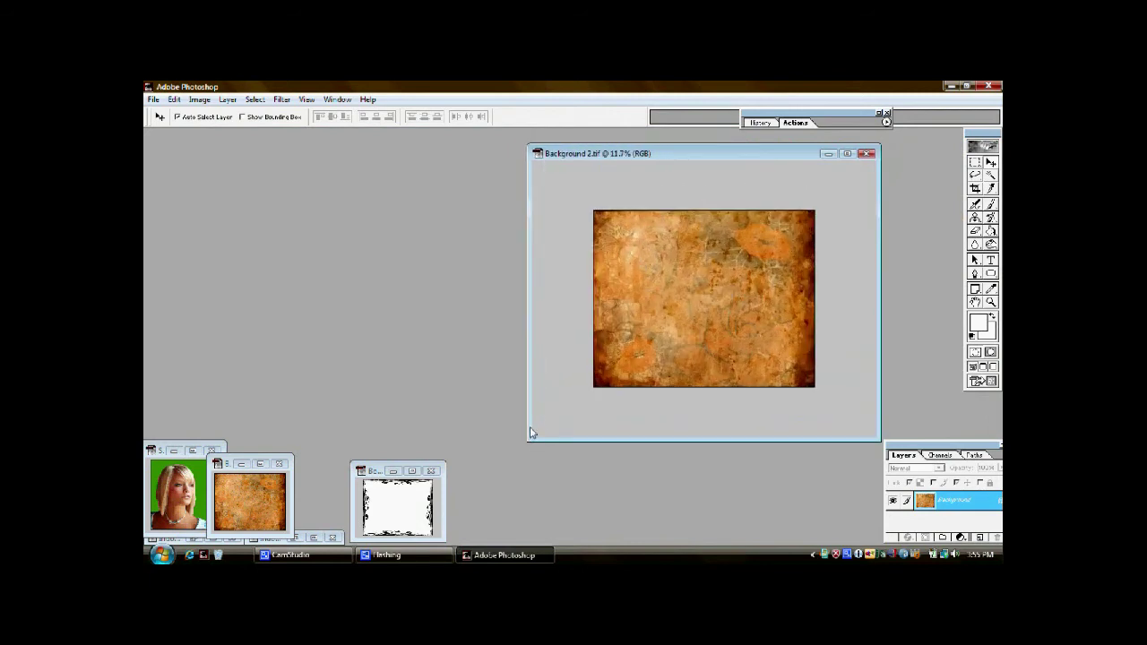
# Move Subject 1 copy.psd into view, enlarge its window and zoom in twice
pyautogui.click(192, 478)
pyautogui.moveTo(161, 452); pyautogui.dragTo(190, 146)
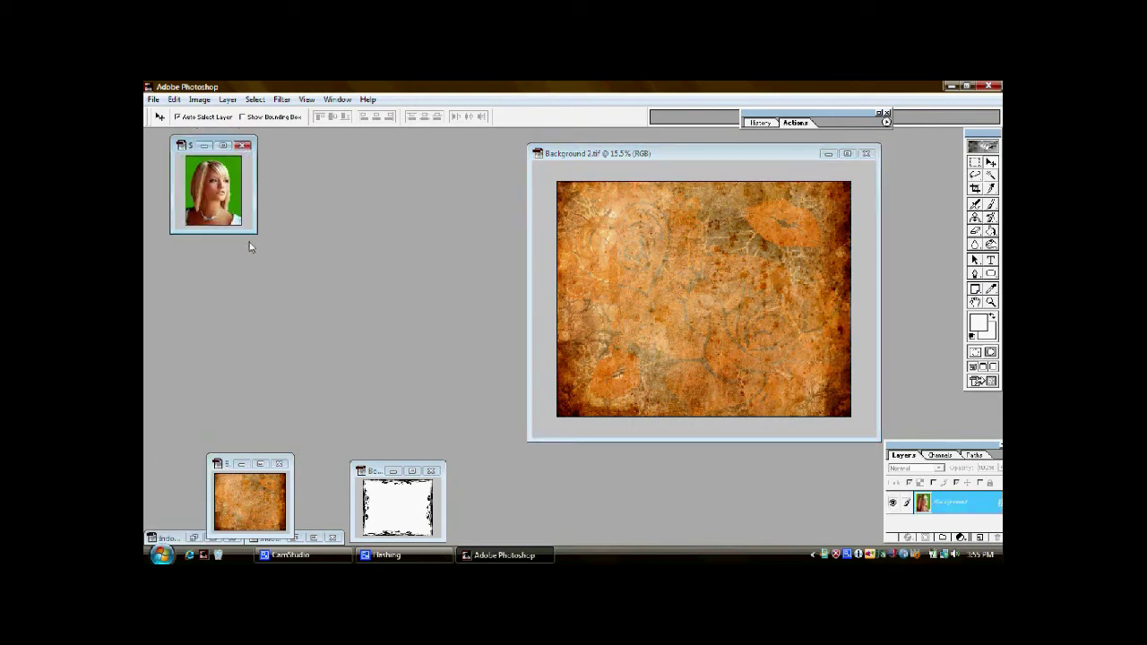
pyautogui.moveTo(259, 231); pyautogui.dragTo(359, 376)
pyautogui.hotkey('ctrl', '+')
pyautogui.hotkey('ctrl', '+')
pyautogui.hotkey('ctrl', '+')
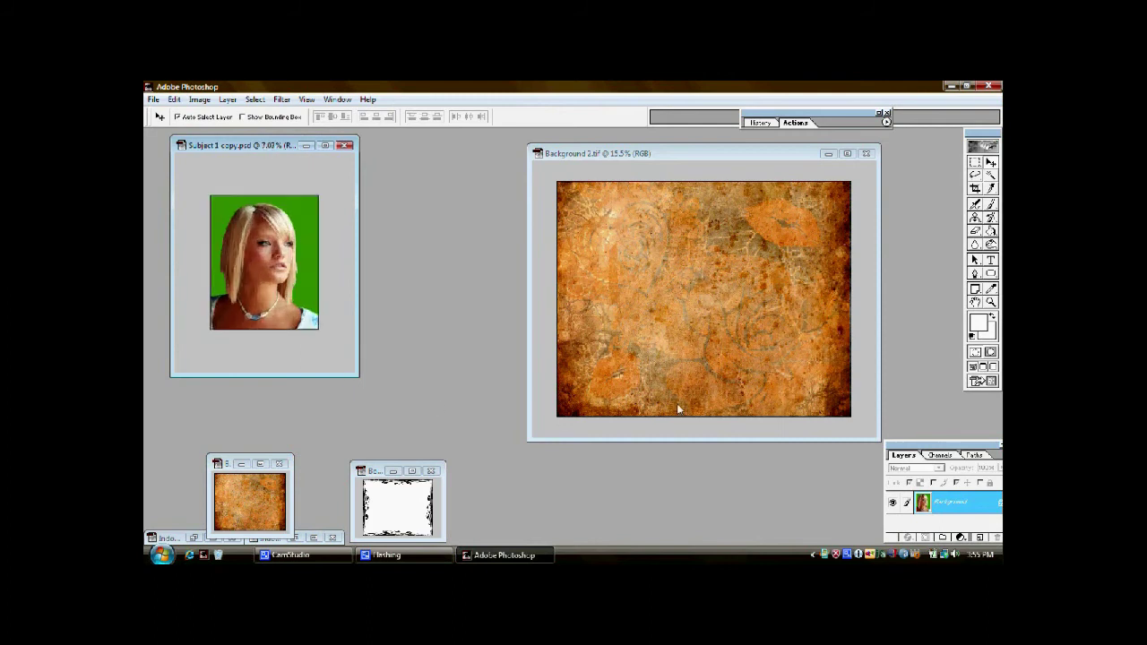
pyautogui.hotkey('ctrl', '+')
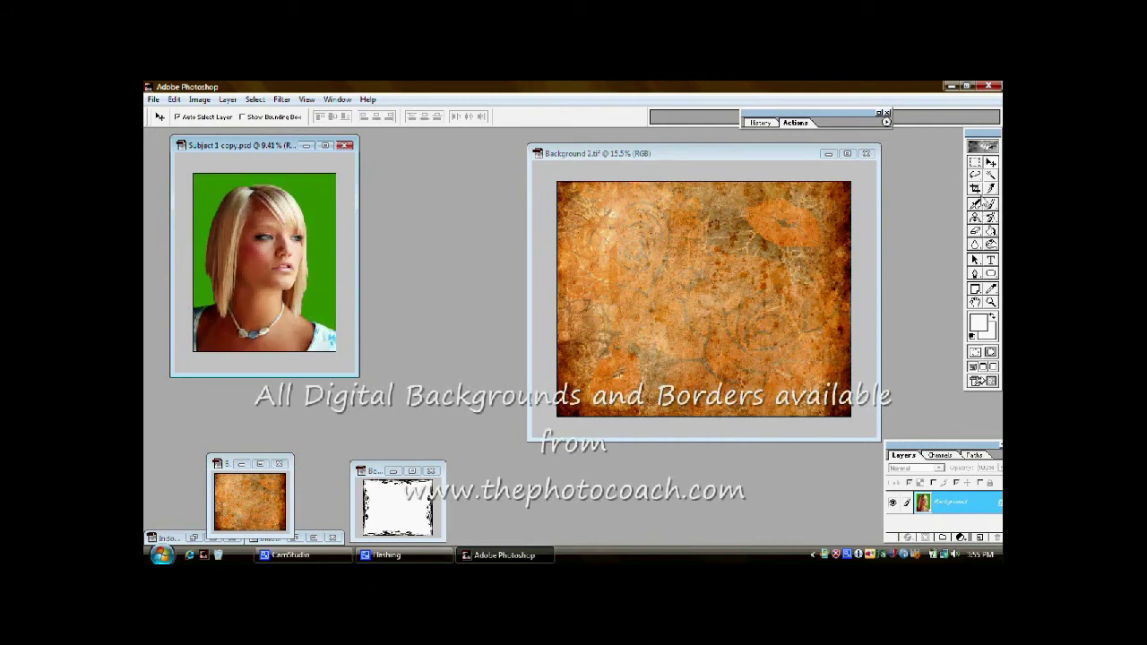
# Magic Wand the green backdrop, invert the selection, and drag the subject onto Background 2
pyautogui.click(991, 178)
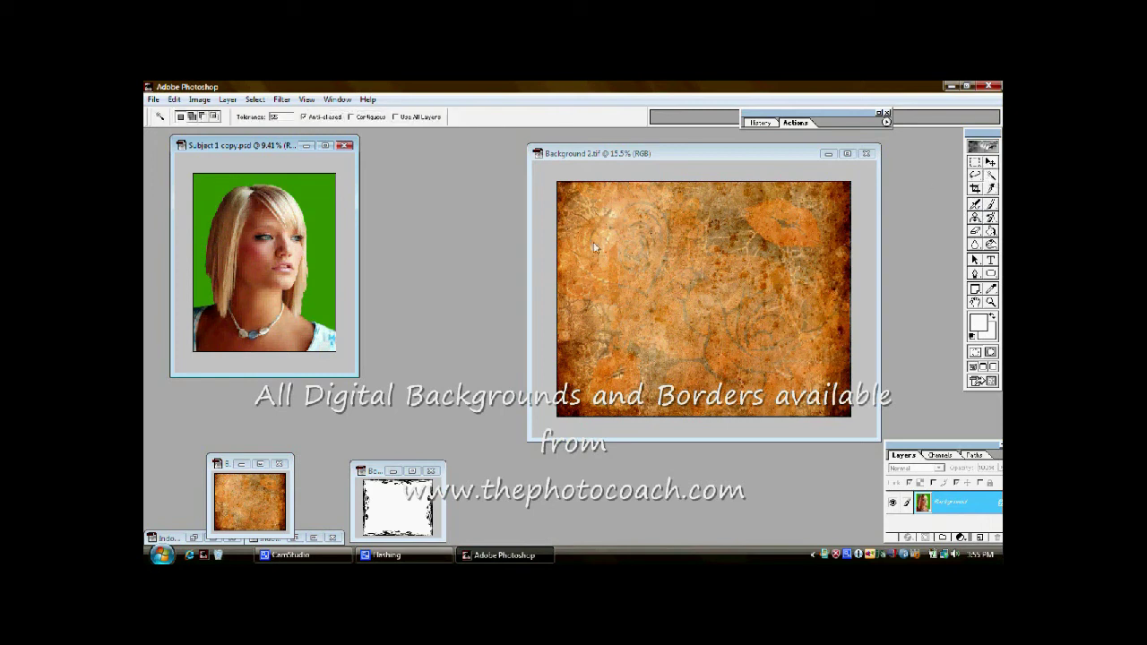
pyautogui.click(310, 255)
pyautogui.click(254, 100)
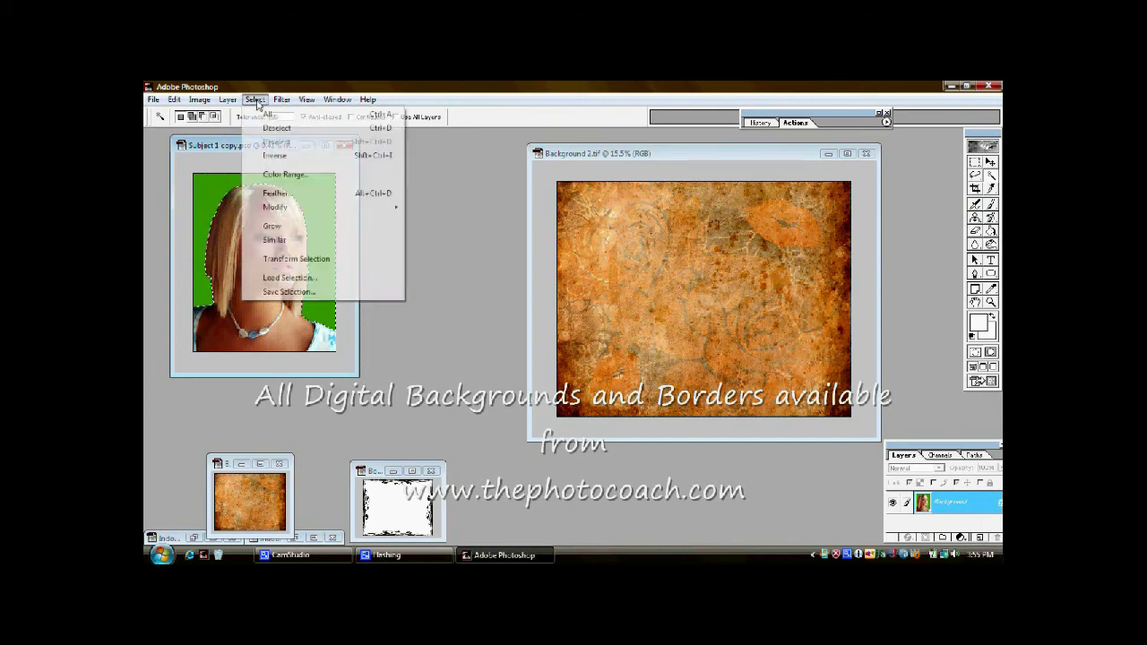
pyautogui.click(275, 156)
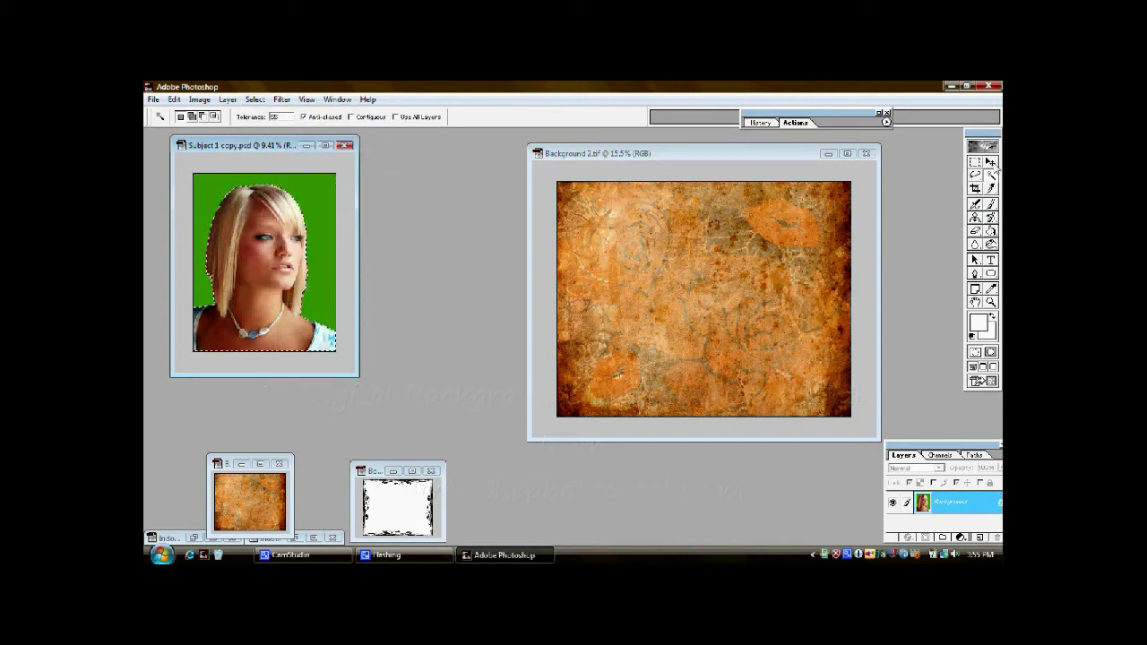
pyautogui.click(991, 164)
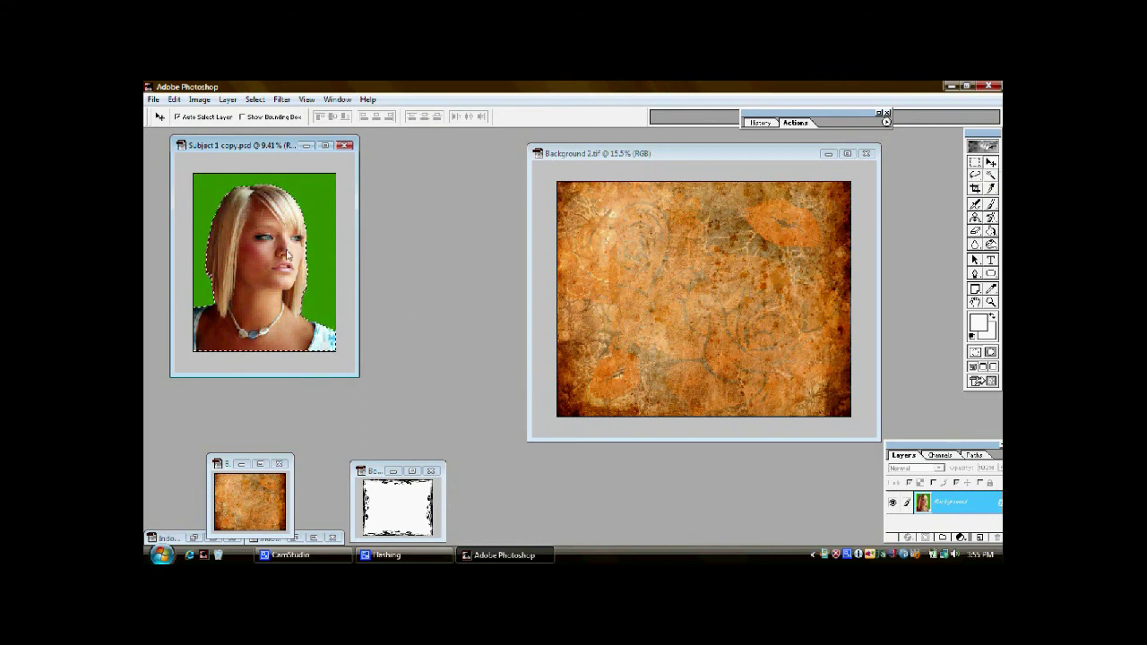
pyautogui.moveTo(287, 249); pyautogui.dragTo(682, 268)
# Close the original portrait without saving and enlarge the texture document's window
pyautogui.click(349, 150)
pyautogui.click(346, 147)
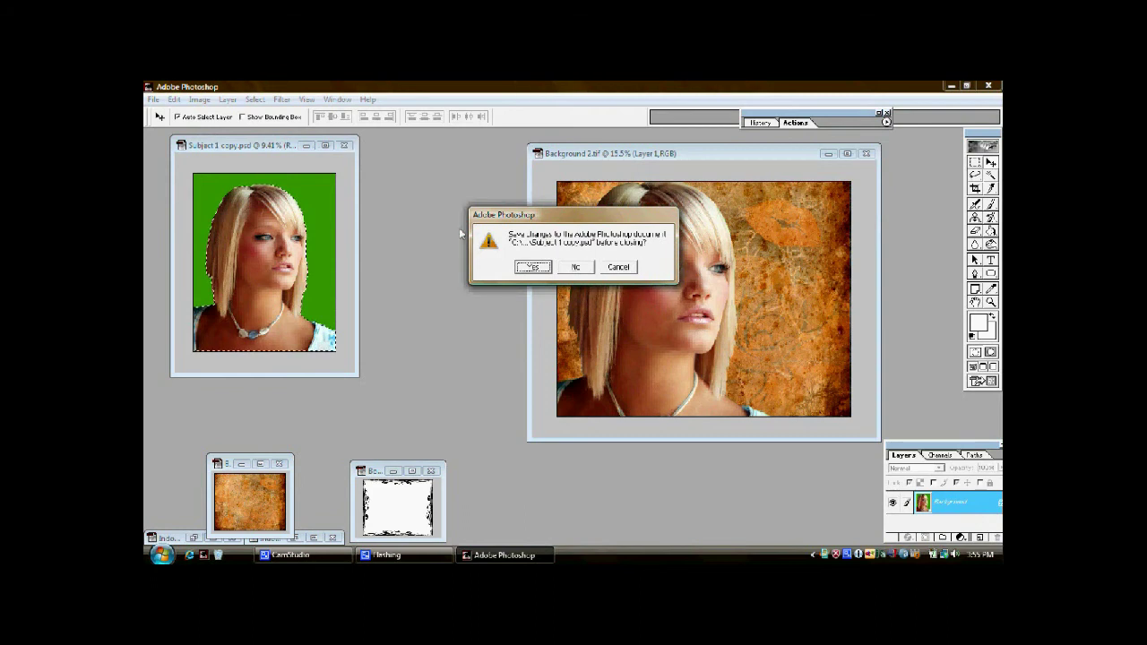
pyautogui.click(576, 268)
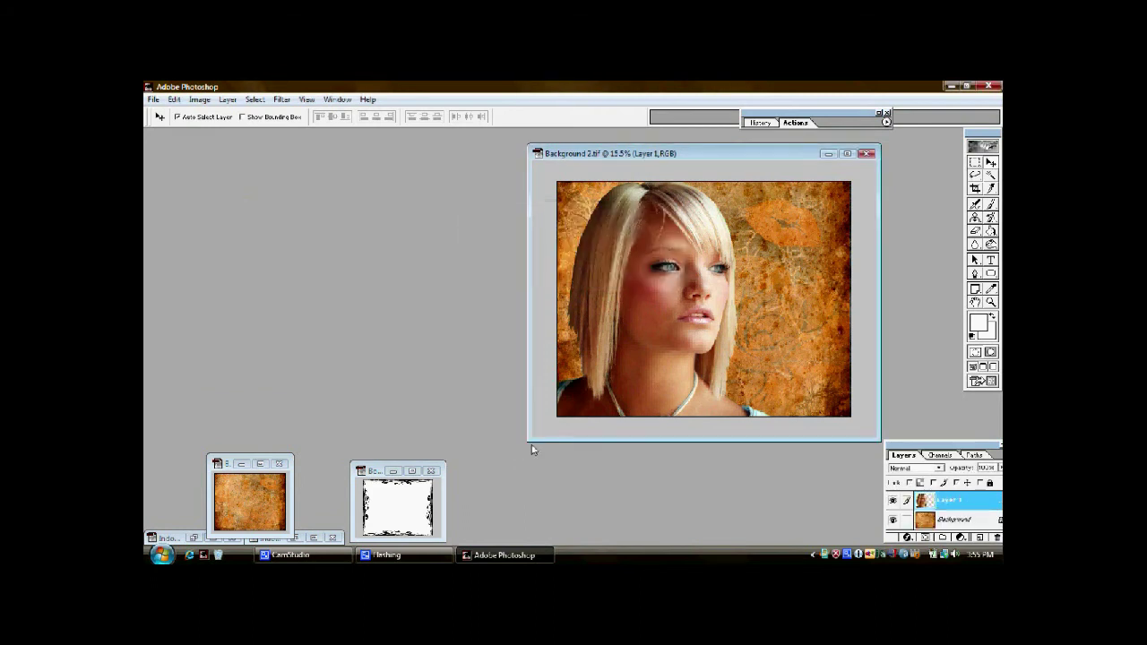
pyautogui.moveTo(527, 443); pyautogui.dragTo(365, 454)
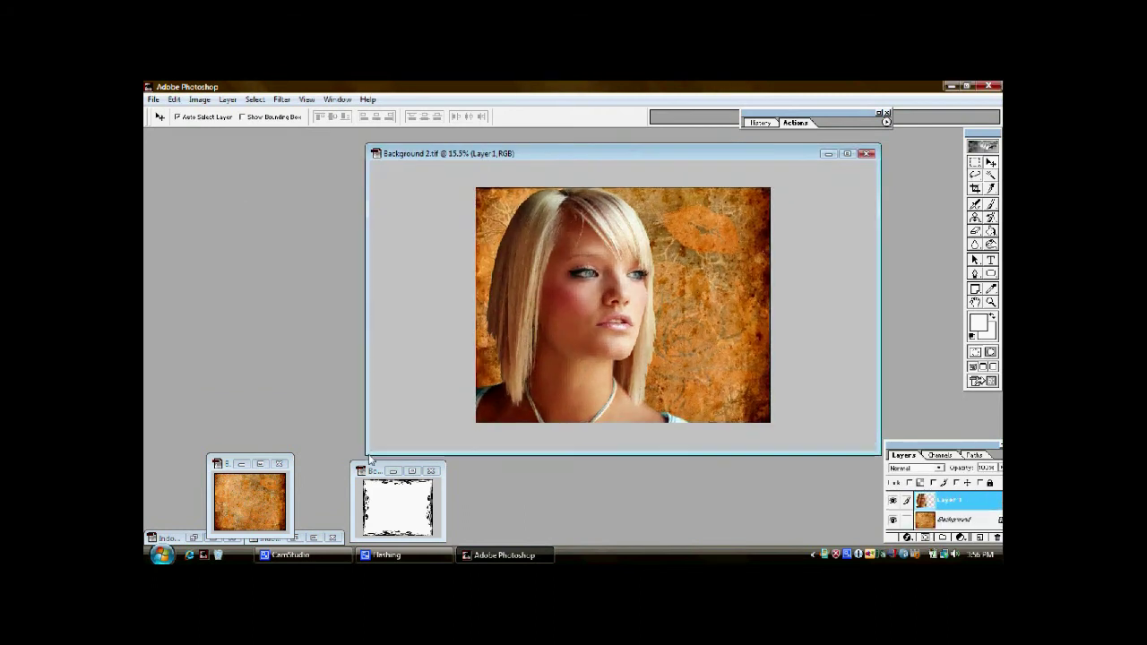
# Free Transform the subject layer into a slight tilt, nudged up and right
pyautogui.click(175, 99)
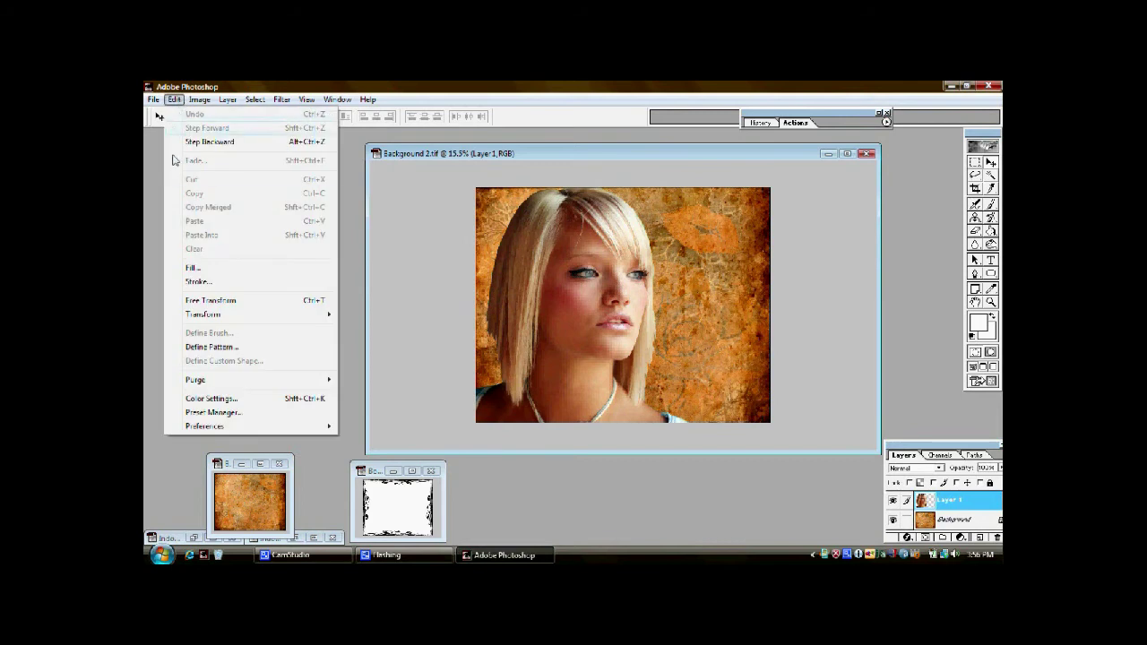
pyautogui.click(215, 302)
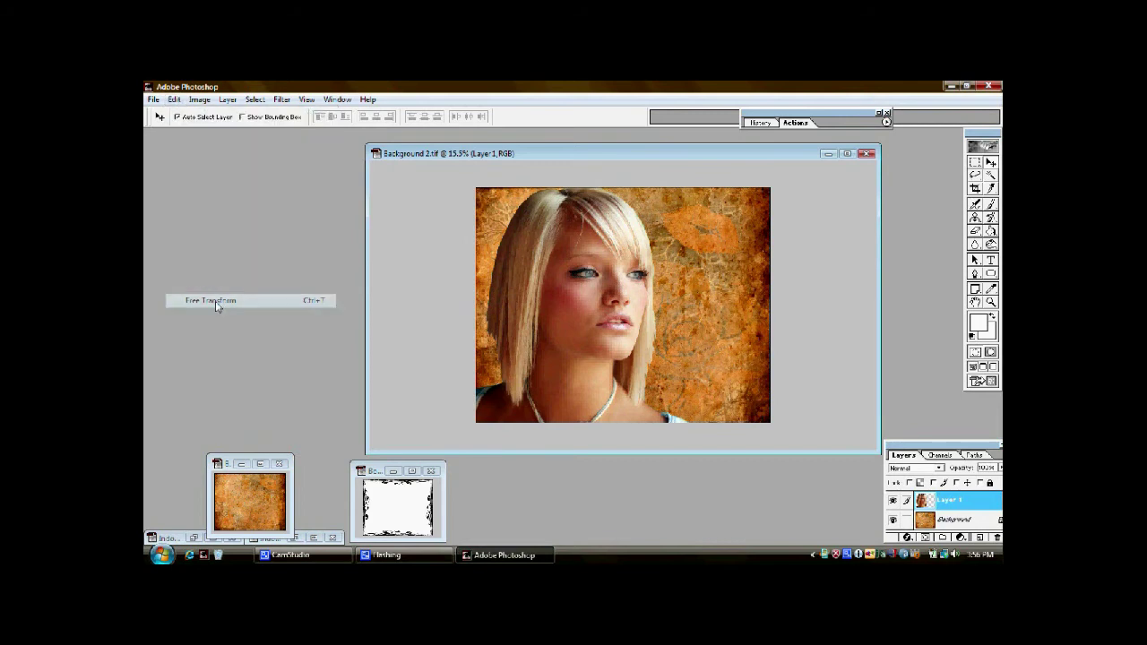
pyautogui.moveTo(760, 188); pyautogui.dragTo(735, 271)
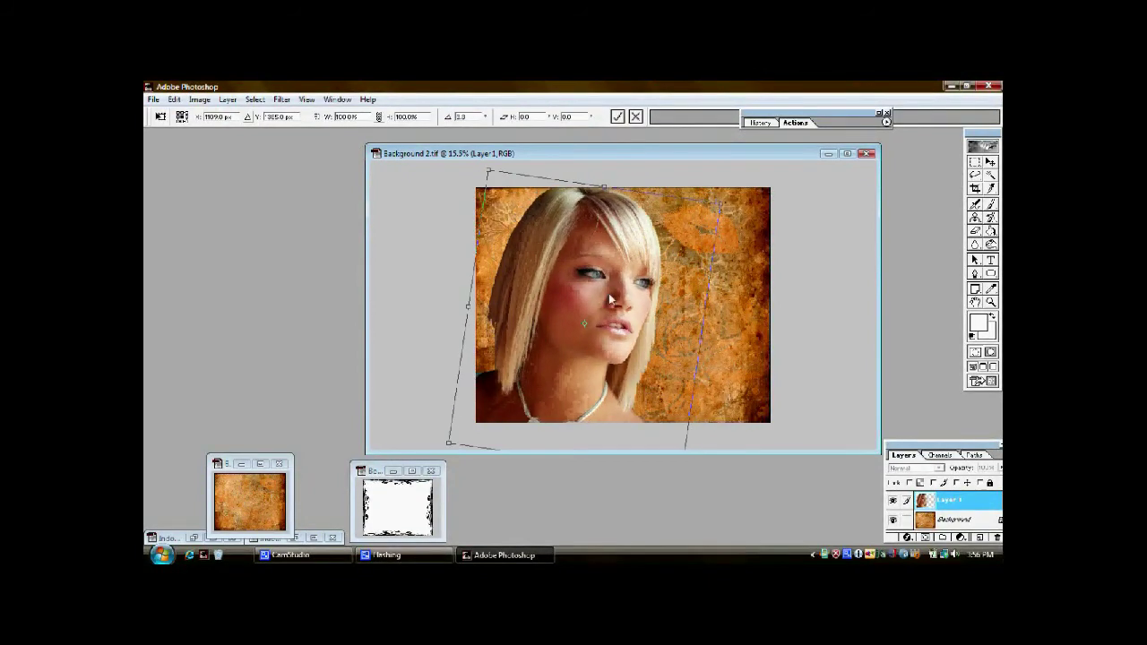
pyautogui.moveTo(610, 298); pyautogui.dragTo(620, 272)
pyautogui.press('Return')
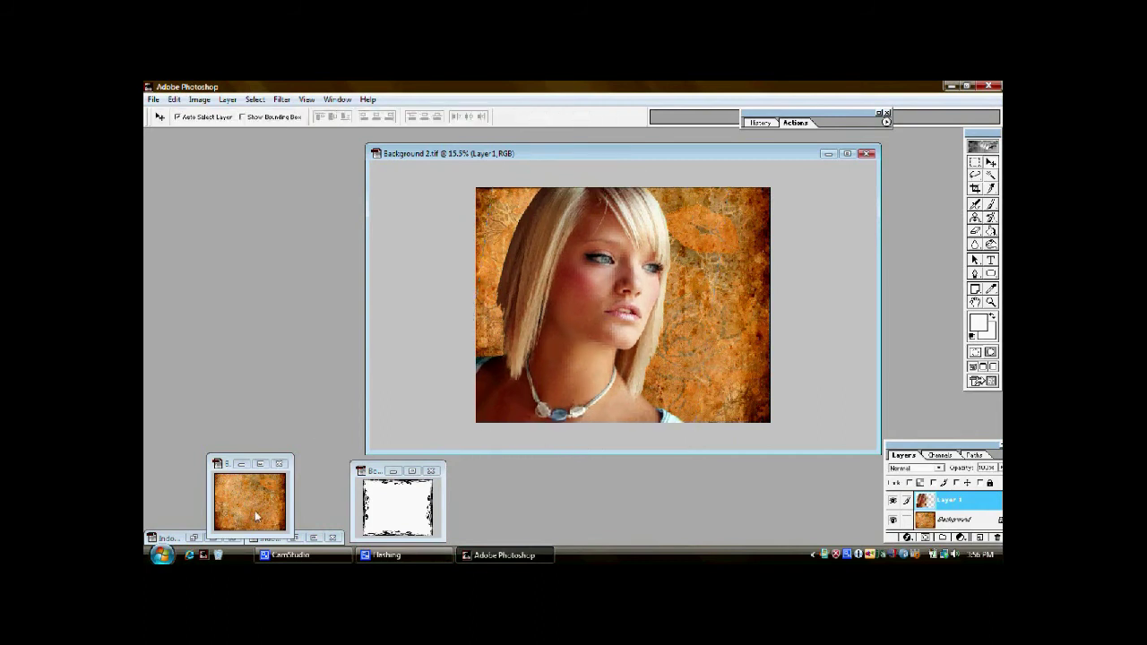
# Drag the texture onto the portrait as Layer 2, close its source unsaved, and resize the window
pyautogui.moveTo(255, 517); pyautogui.dragTo(613, 333)
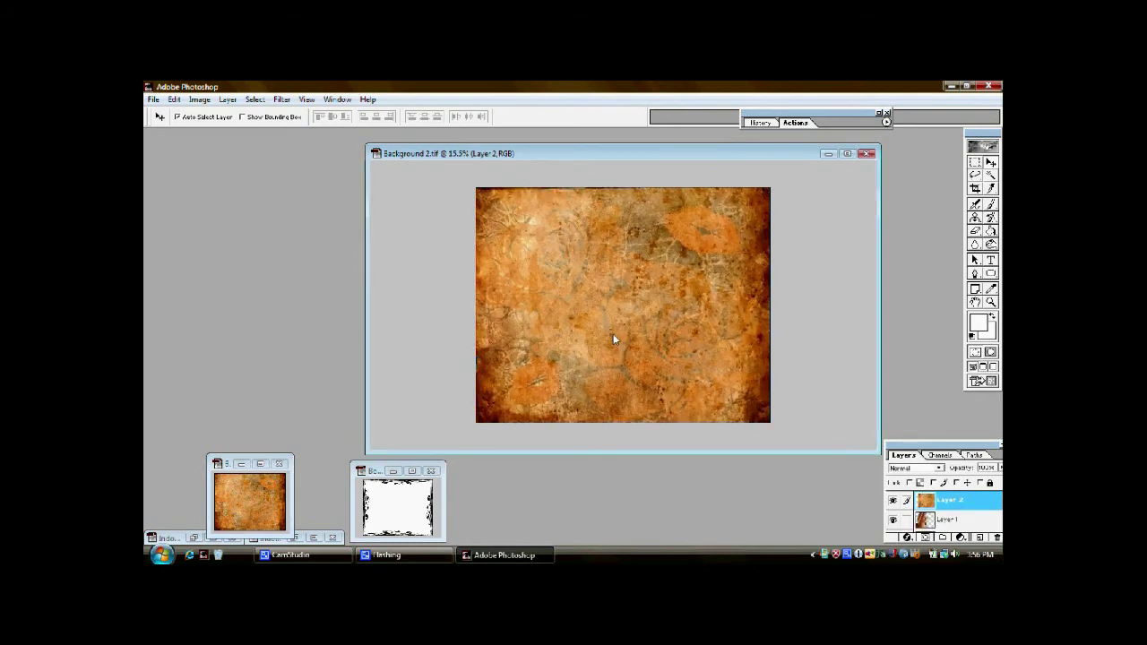
pyautogui.click(279, 463)
pyautogui.click(576, 269)
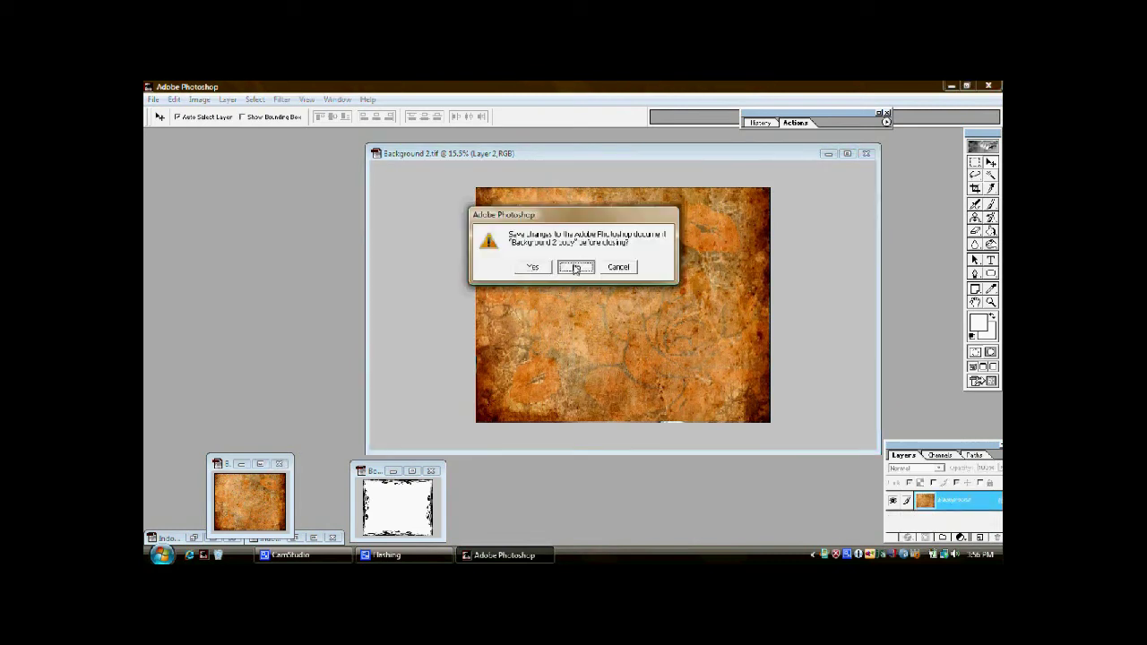
pyautogui.moveTo(367, 455); pyautogui.dragTo(276, 543)
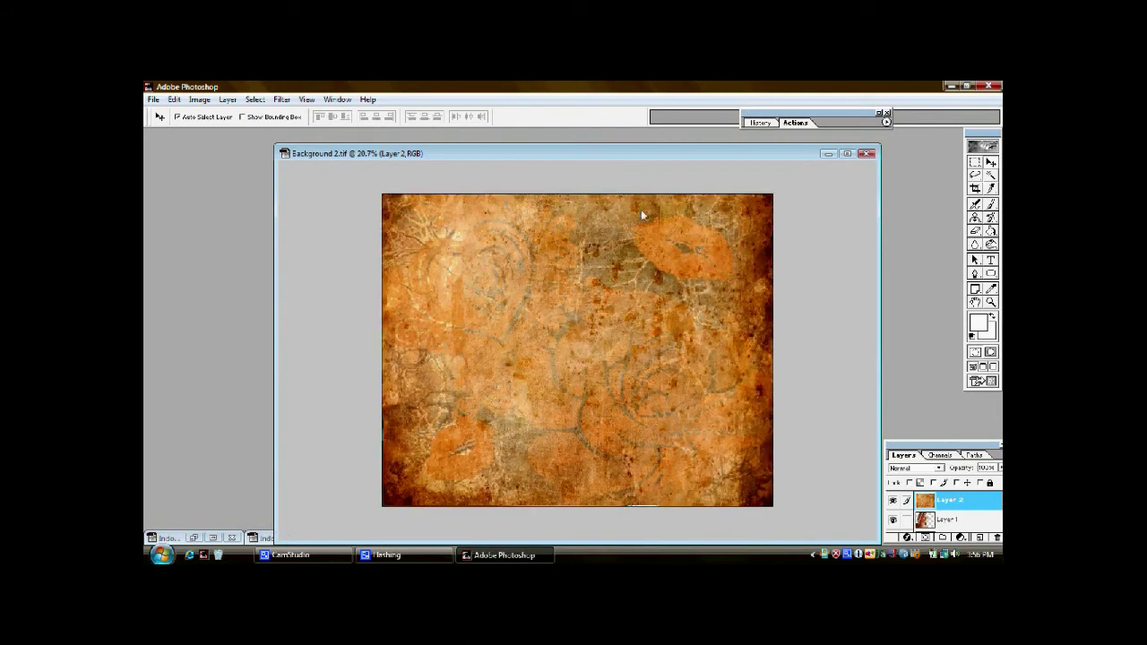
# Set the Eraser to lowered opacity with a 999 px, 0-hardness brush
pyautogui.click(975, 229)
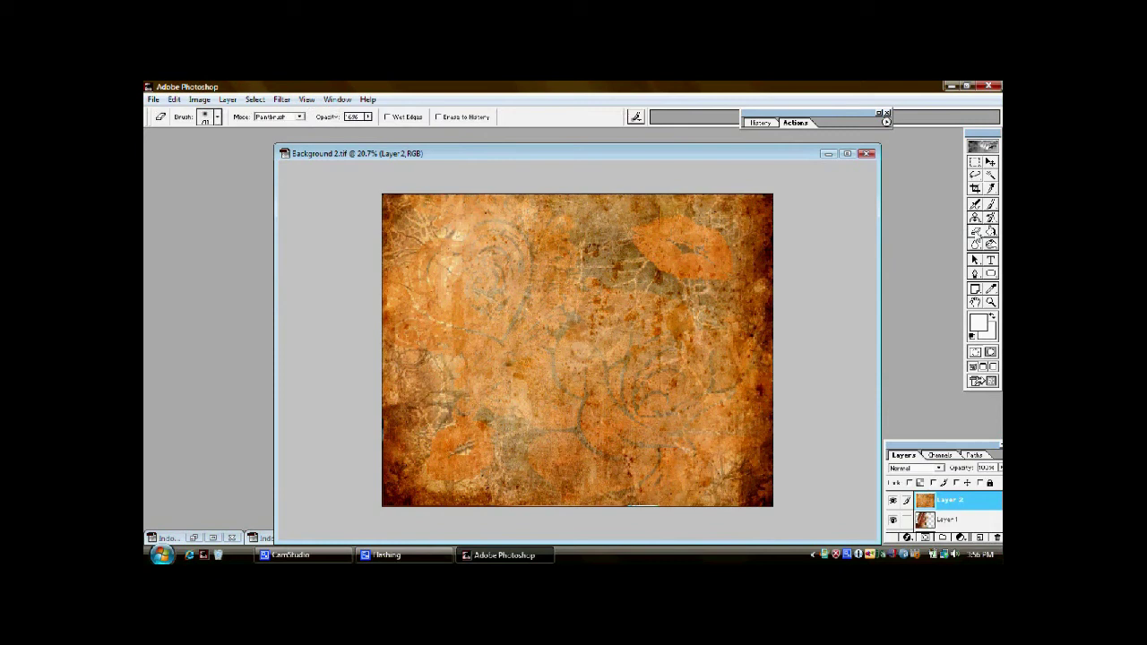
pyautogui.click(367, 119)
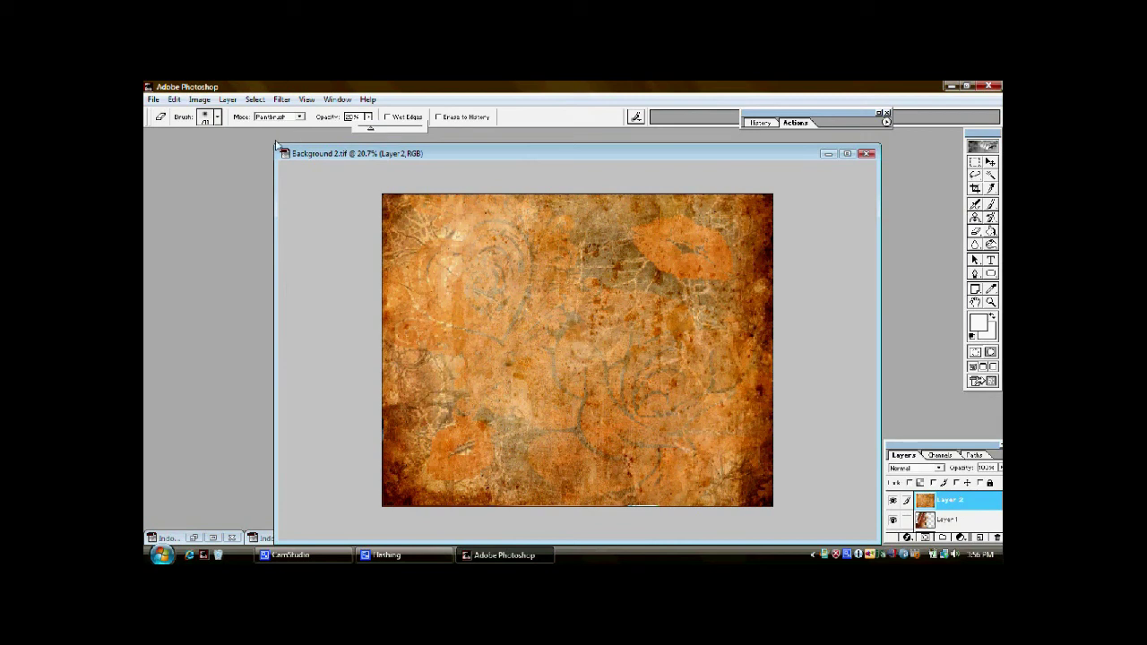
pyautogui.click(207, 118)
pyautogui.moveTo(205, 169); pyautogui.dragTo(292, 171)
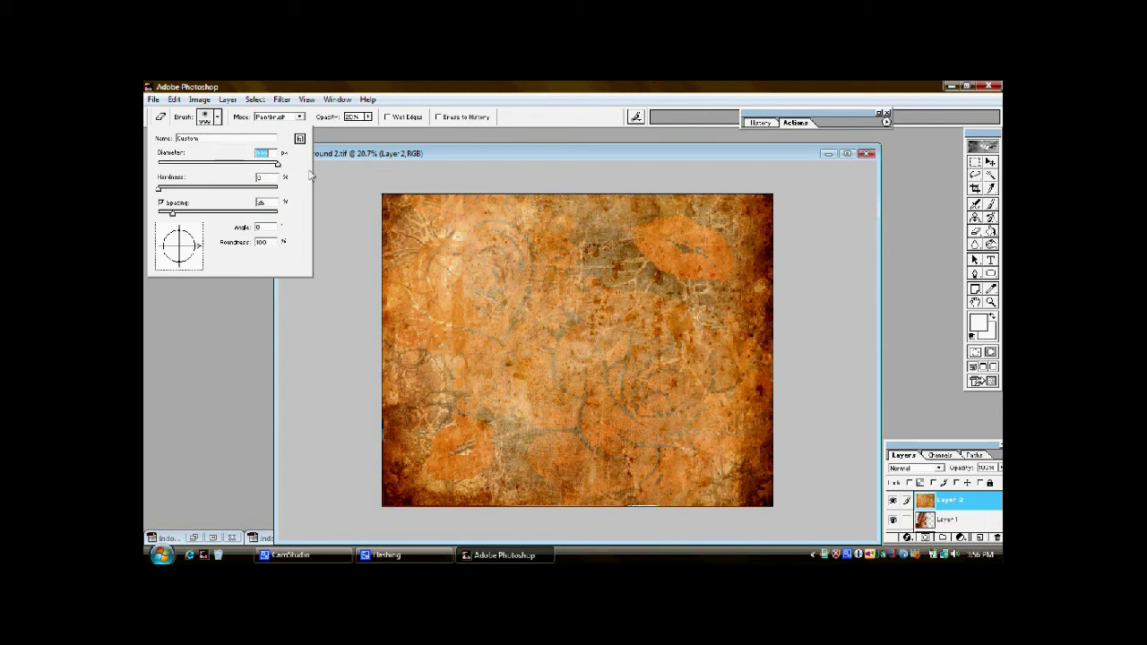
pyautogui.moveTo(161, 194); pyautogui.dragTo(145, 192)
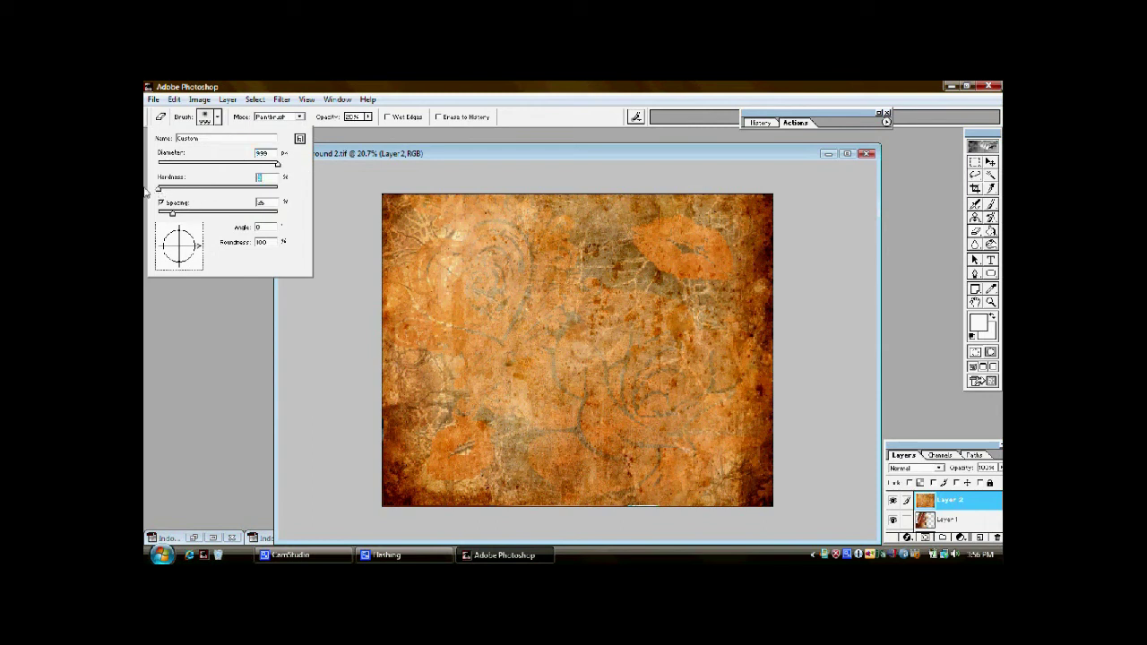
pyautogui.click(510, 155)
# Erase the Layer 2 texture over the face, eyes, hair and necklace
pyautogui.hotkey('ctrl', '+')
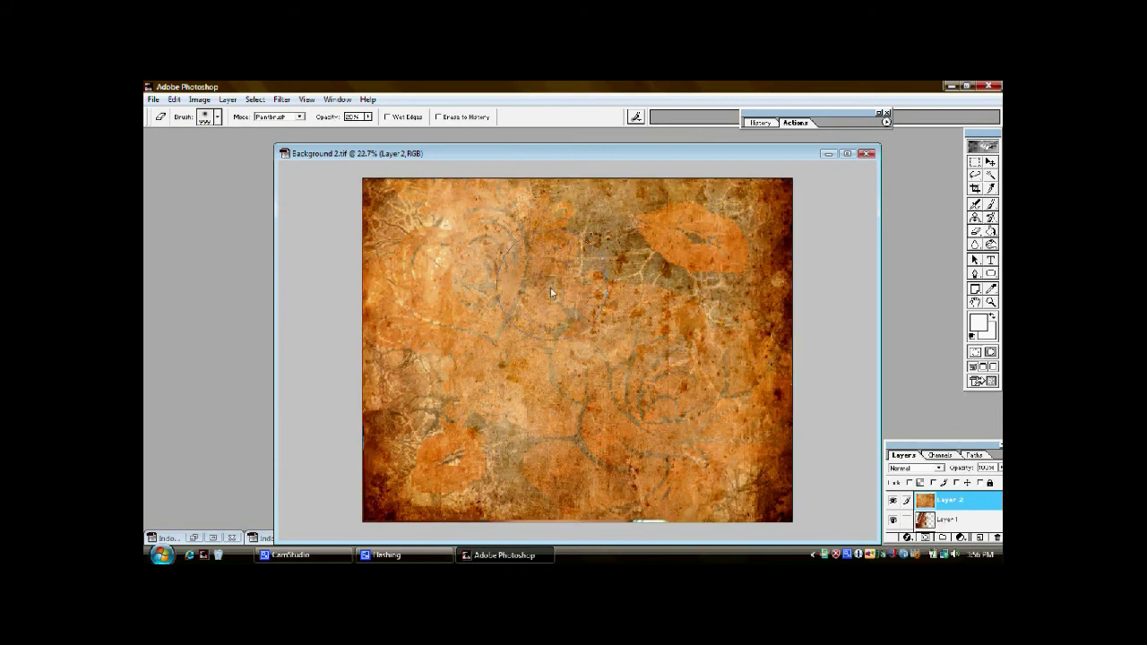
pyautogui.moveTo(521, 348)
pyautogui.mouseDown()
pyautogui.moveTo(557, 357)
pyautogui.moveTo(583, 320)
pyautogui.moveTo(579, 279)
pyautogui.moveTo(557, 259)
pyautogui.moveTo(518, 268)
pyautogui.moveTo(500, 290)
pyautogui.moveTo(476, 377)
pyautogui.moveTo(433, 417)
pyautogui.moveTo(433, 456)
pyautogui.moveTo(505, 473)
pyautogui.moveTo(564, 464)
pyautogui.moveTo(591, 418)
pyautogui.moveTo(569, 234)
pyautogui.moveTo(576, 296)
pyautogui.moveTo(596, 324)
pyautogui.mouseUp()
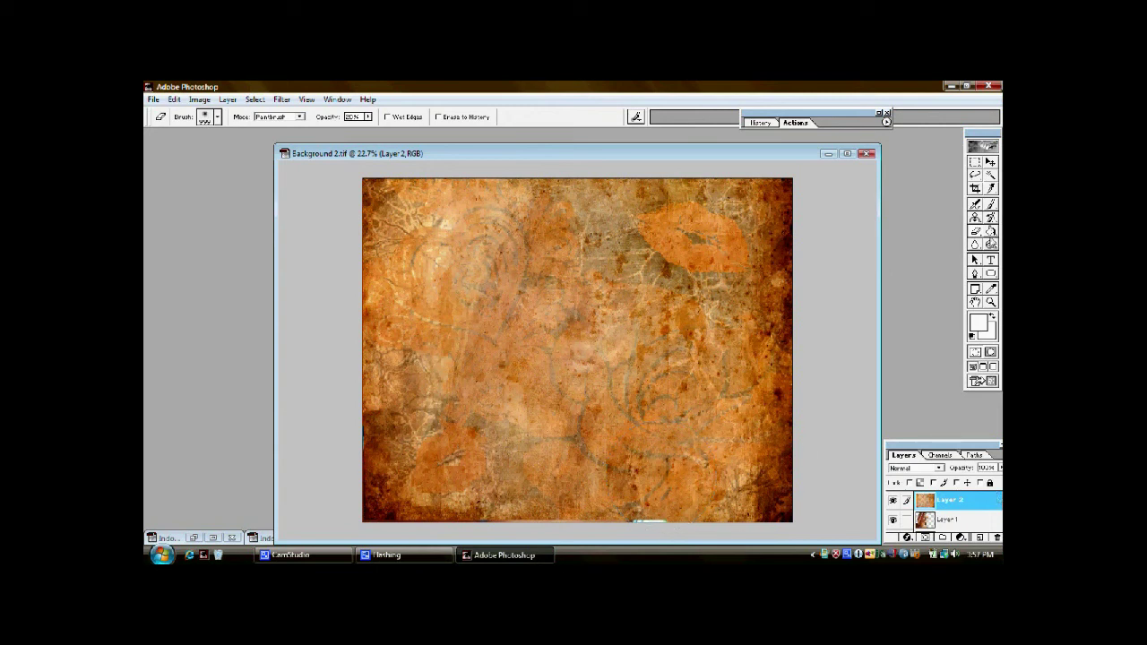
pyautogui.click(991, 163)
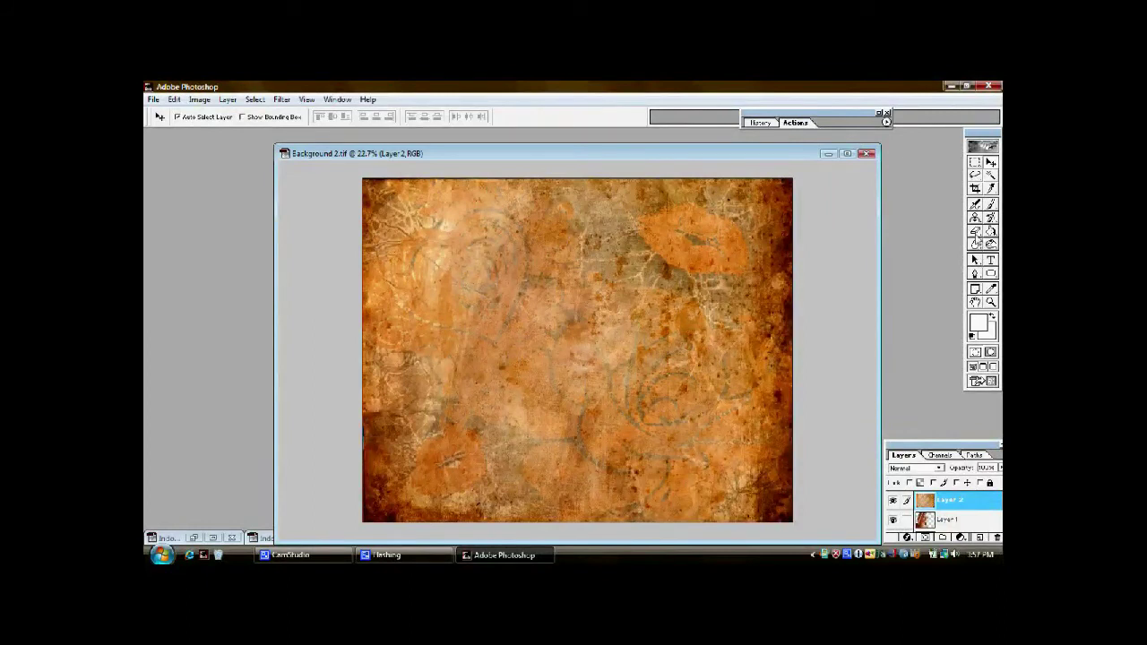
pyautogui.click(975, 231)
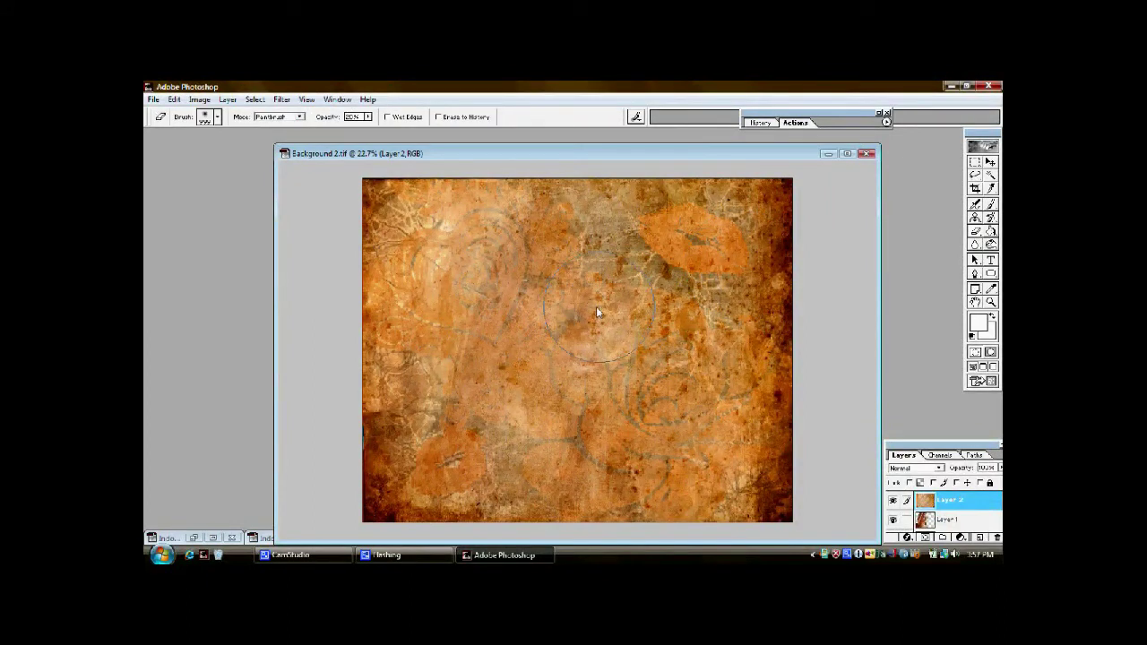
pyautogui.moveTo(594, 314)
pyautogui.mouseDown()
pyautogui.moveTo(552, 338)
pyautogui.moveTo(531, 302)
pyautogui.moveTo(546, 260)
pyautogui.moveTo(492, 353)
pyautogui.moveTo(424, 425)
pyautogui.moveTo(410, 475)
pyautogui.moveTo(637, 518)
pyautogui.mouseUp()
pyautogui.click(647, 513)
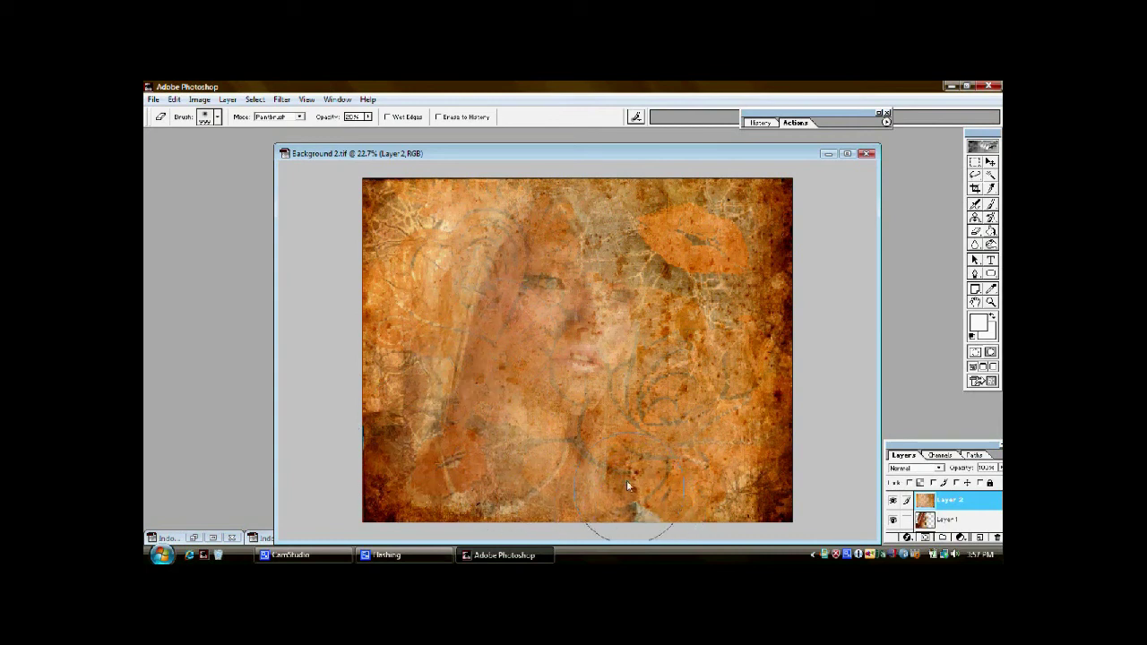
pyautogui.moveTo(617, 316)
pyautogui.mouseDown()
pyautogui.moveTo(611, 249)
pyautogui.moveTo(582, 236)
pyautogui.moveTo(527, 259)
pyautogui.moveTo(448, 419)
pyautogui.moveTo(386, 471)
pyautogui.moveTo(428, 513)
pyautogui.moveTo(494, 494)
pyautogui.moveTo(568, 363)
pyautogui.moveTo(575, 317)
pyautogui.moveTo(555, 296)
pyautogui.moveTo(604, 311)
pyautogui.moveTo(613, 301)
pyautogui.moveTo(553, 227)
pyautogui.moveTo(492, 315)
pyautogui.moveTo(455, 405)
pyautogui.moveTo(401, 457)
pyautogui.moveTo(382, 508)
pyautogui.moveTo(583, 465)
pyautogui.moveTo(592, 379)
pyautogui.moveTo(578, 342)
pyautogui.moveTo(581, 463)
pyautogui.mouseUp()
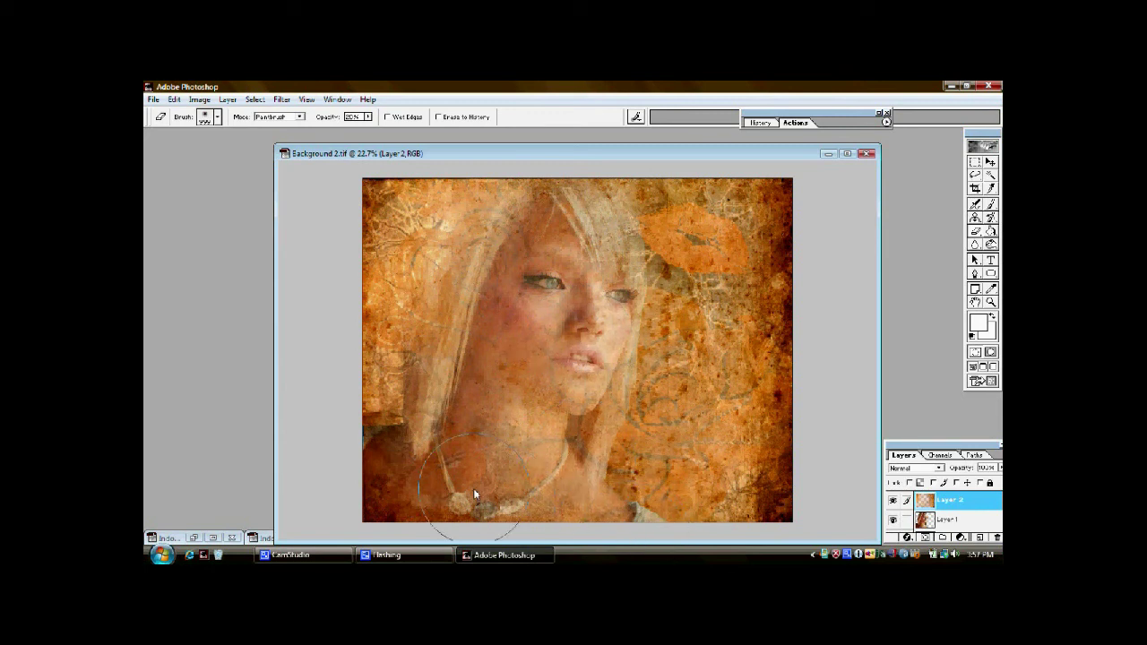
pyautogui.moveTo(473, 488); pyautogui.dragTo(513, 427)
pyautogui.moveTo(561, 201)
pyautogui.mouseDown()
pyautogui.moveTo(520, 237)
pyautogui.moveTo(508, 287)
pyautogui.moveTo(478, 332)
pyautogui.moveTo(474, 320)
pyautogui.moveTo(481, 332)
pyautogui.moveTo(559, 331)
pyautogui.moveTo(570, 362)
pyautogui.moveTo(558, 393)
pyautogui.moveTo(606, 289)
pyautogui.mouseUp()
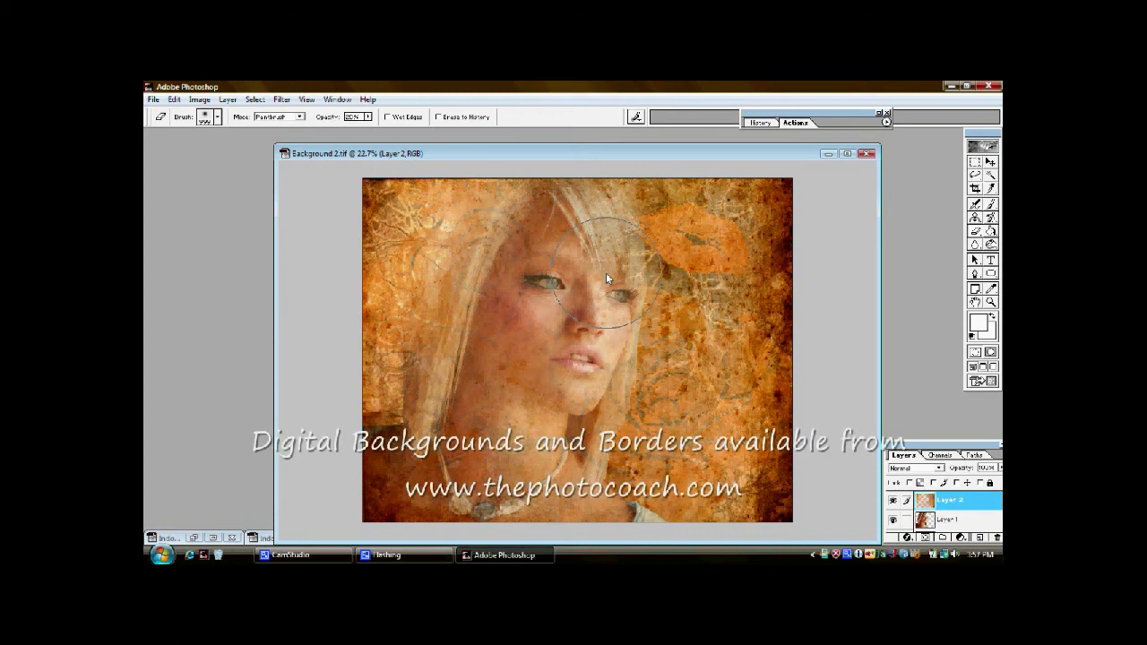
pyautogui.moveTo(605, 272)
pyautogui.mouseDown()
pyautogui.moveTo(503, 294)
pyautogui.moveTo(514, 241)
pyautogui.moveTo(465, 338)
pyautogui.mouseUp()
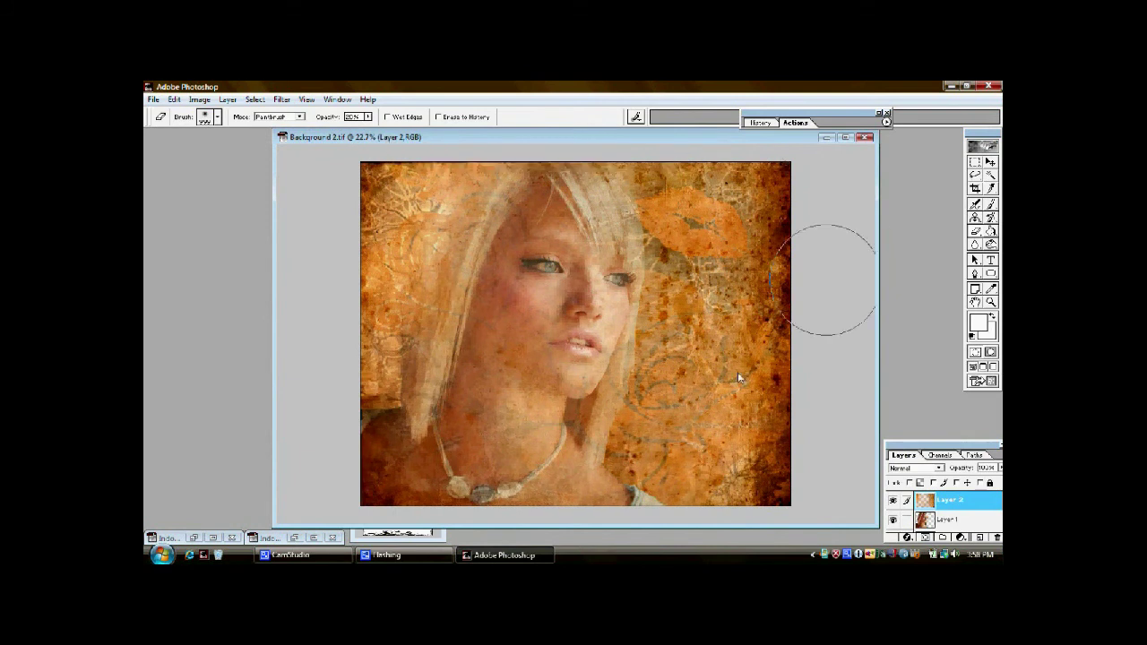
# Drag the ornate scroll border onto the portrait as Layer 3 and align it with the image edges
pyautogui.click(431, 535)
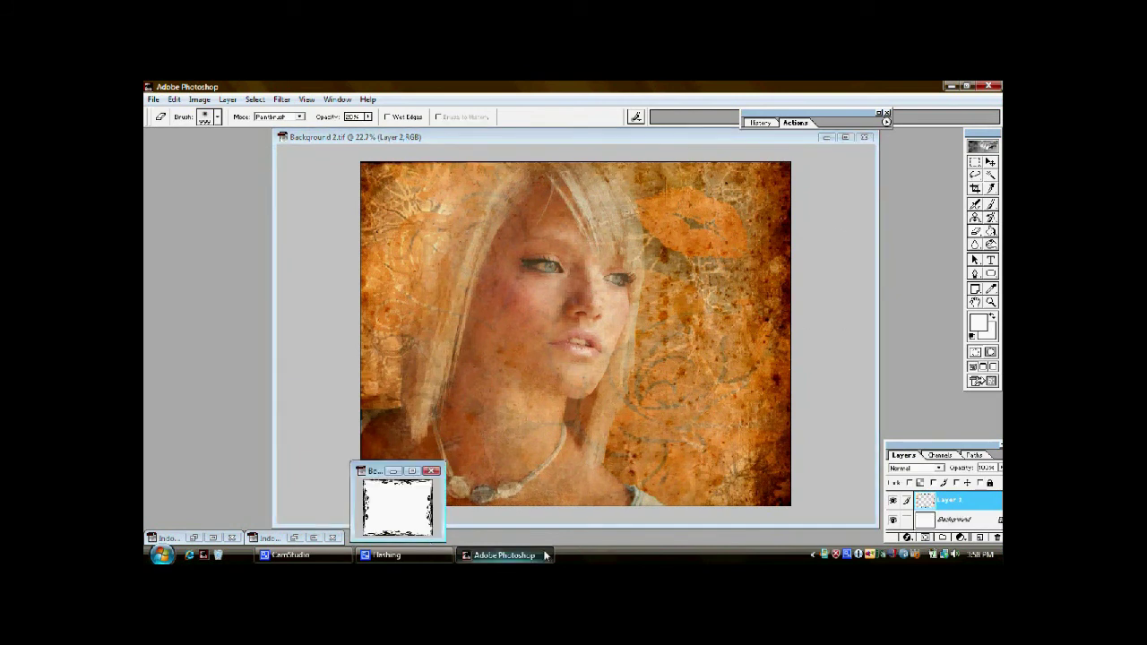
pyautogui.moveTo(998, 500); pyautogui.dragTo(602, 377)
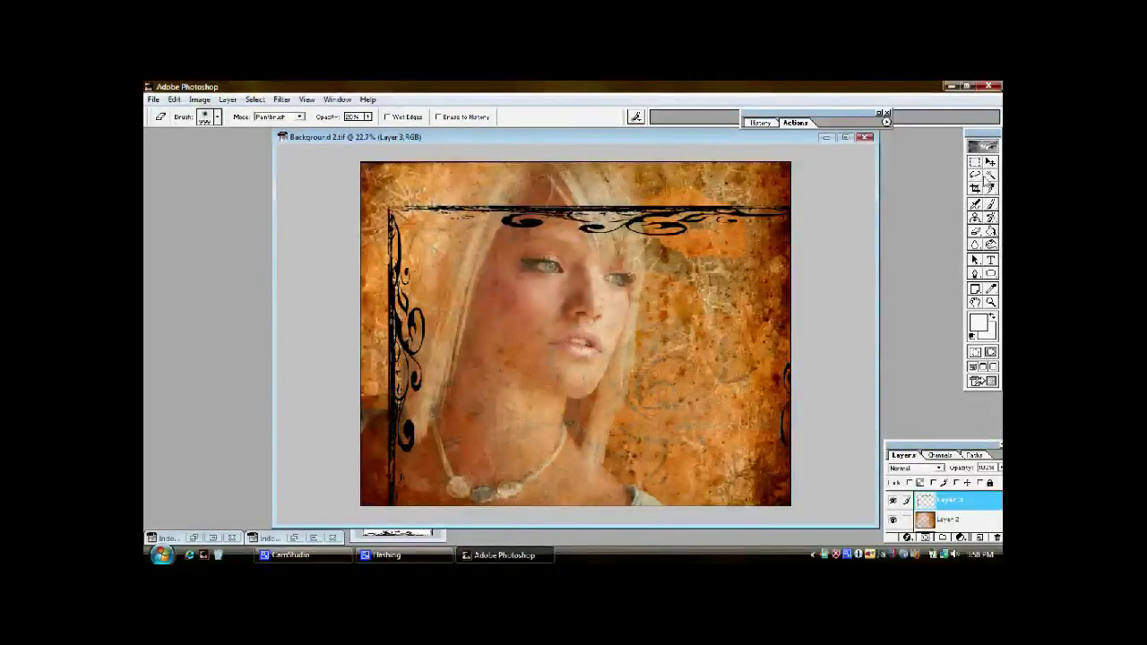
pyautogui.click(990, 163)
pyautogui.moveTo(391, 300); pyautogui.dragTo(387, 265)
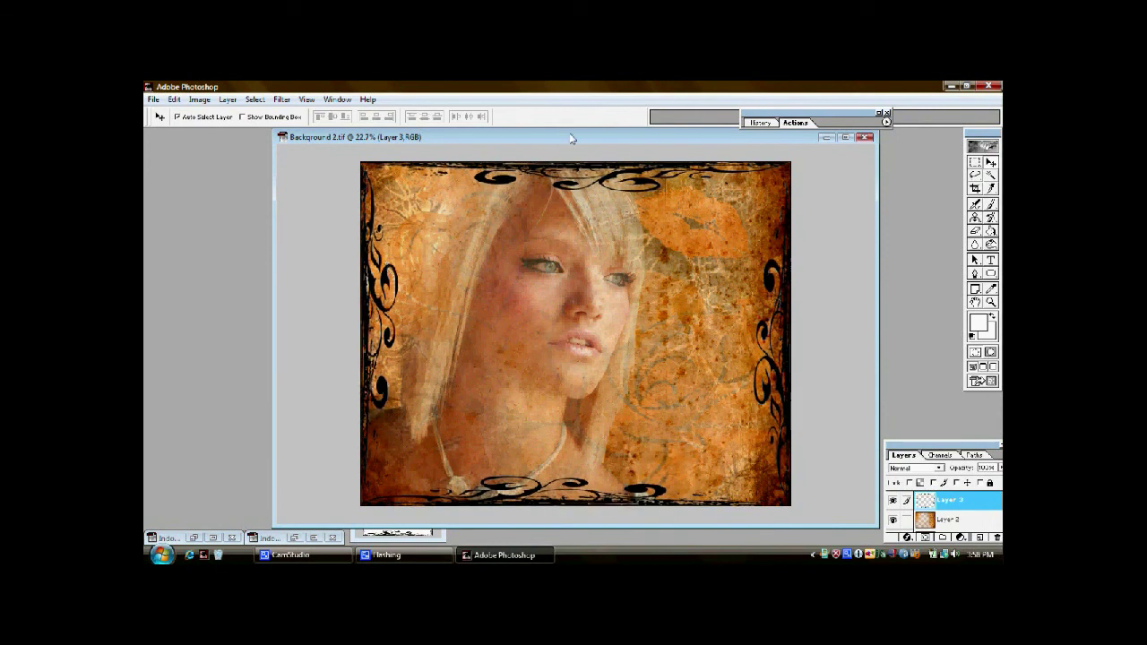
# Close Border 31.psd without saving changes
pyautogui.moveTo(570, 138); pyautogui.dragTo(464, 133)
pyautogui.click(439, 538)
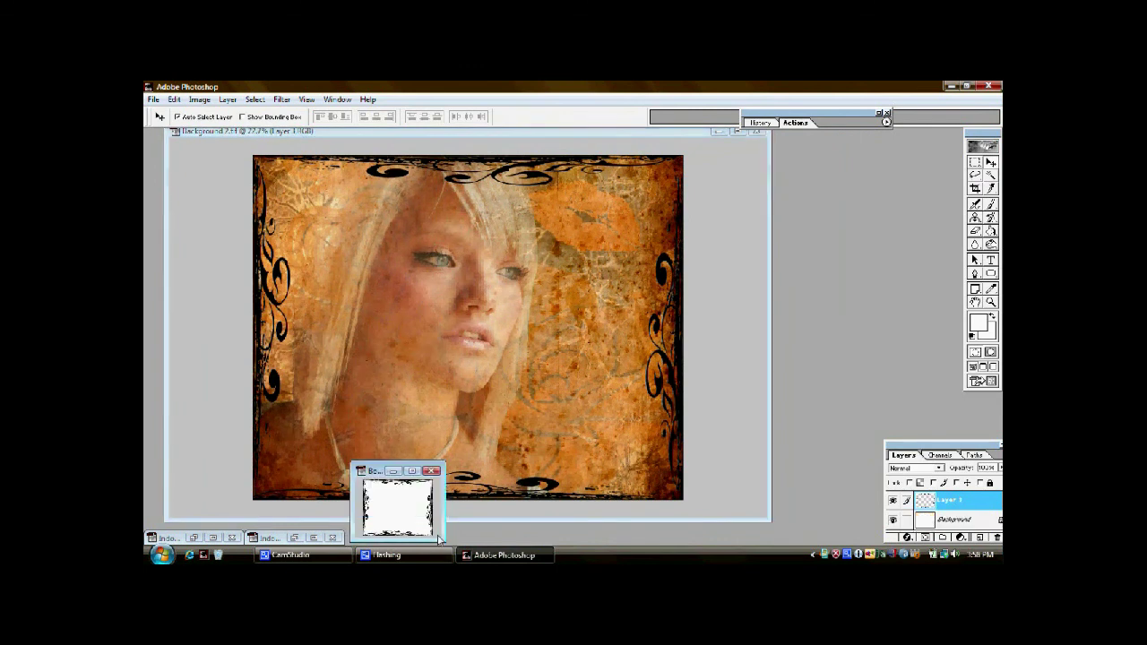
pyautogui.click(432, 470)
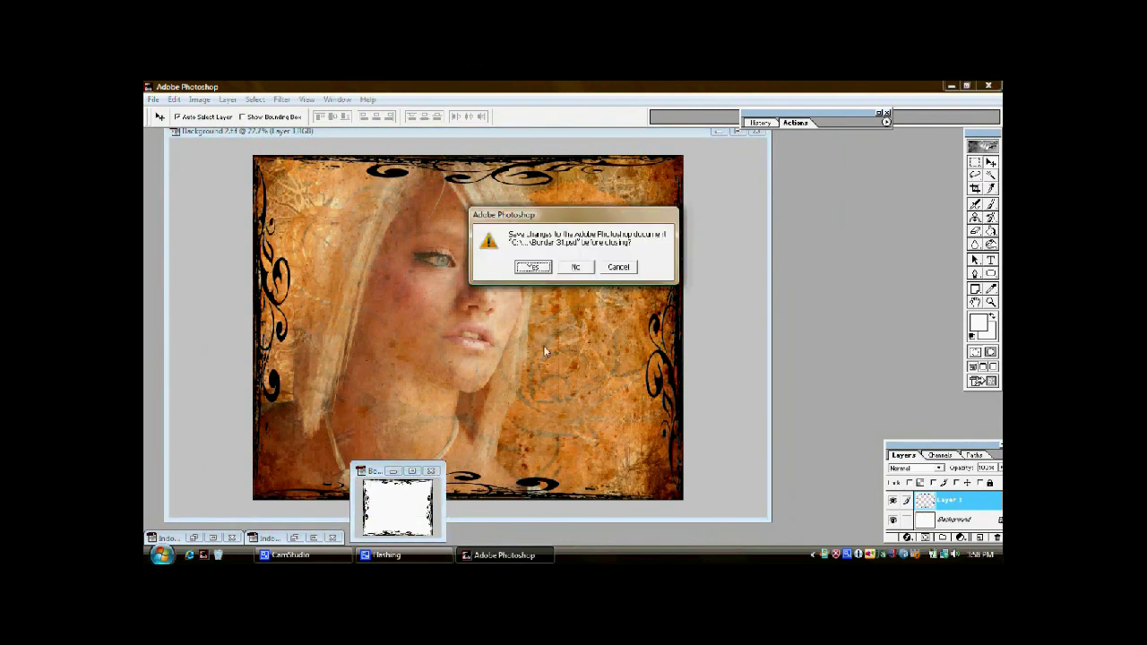
pyautogui.click(576, 267)
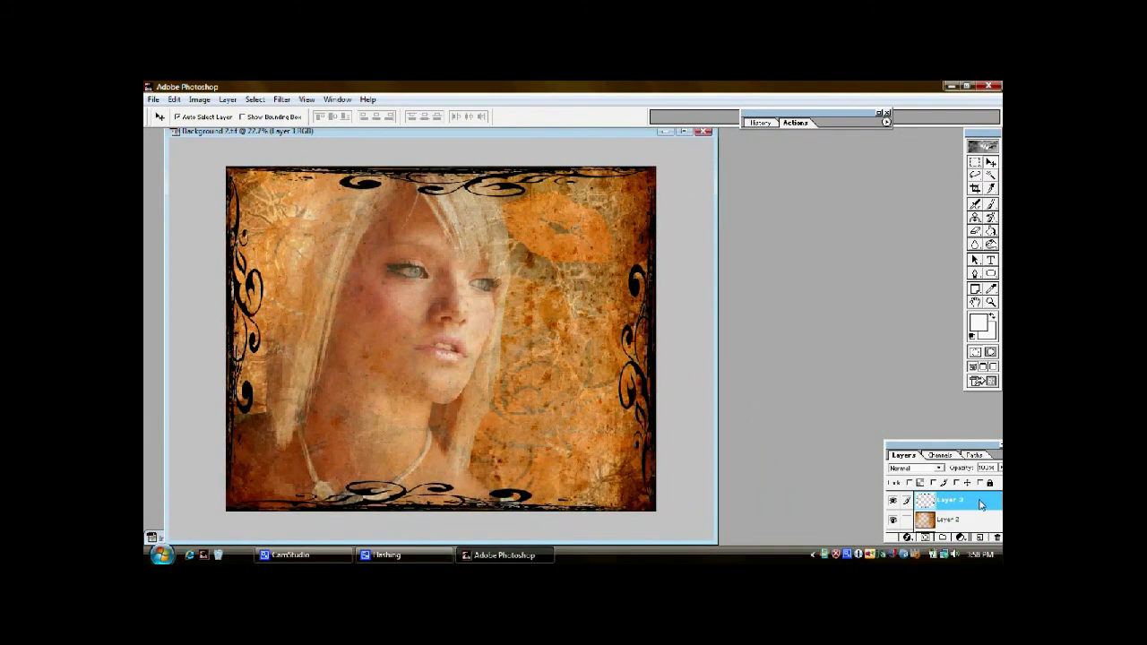
# Give Layer 3 a Color Overlay in a light tan sampled from the orange texture
pyautogui.doubleClick(980, 505)
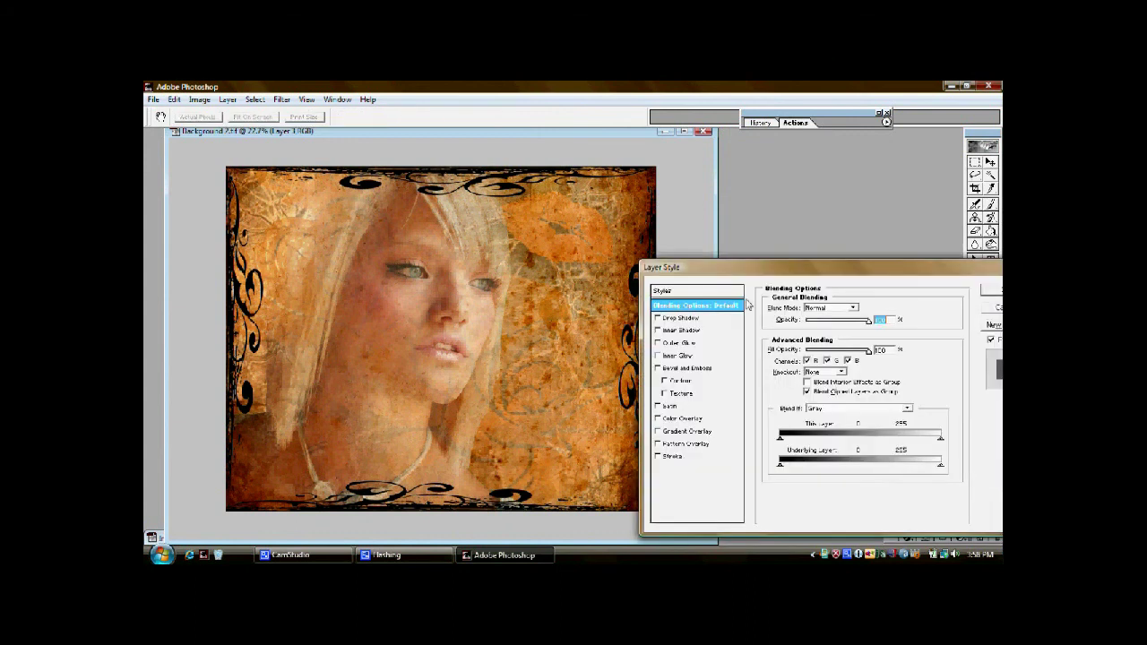
pyautogui.moveTo(714, 274); pyautogui.dragTo(791, 263)
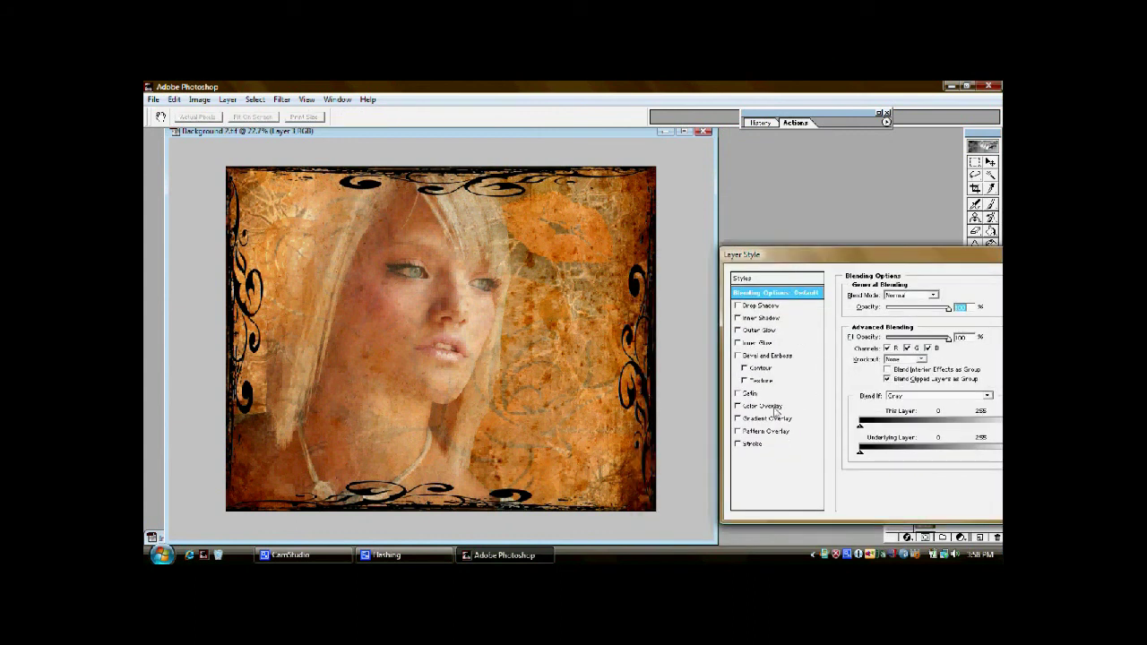
pyautogui.click(803, 404)
pyautogui.click(955, 299)
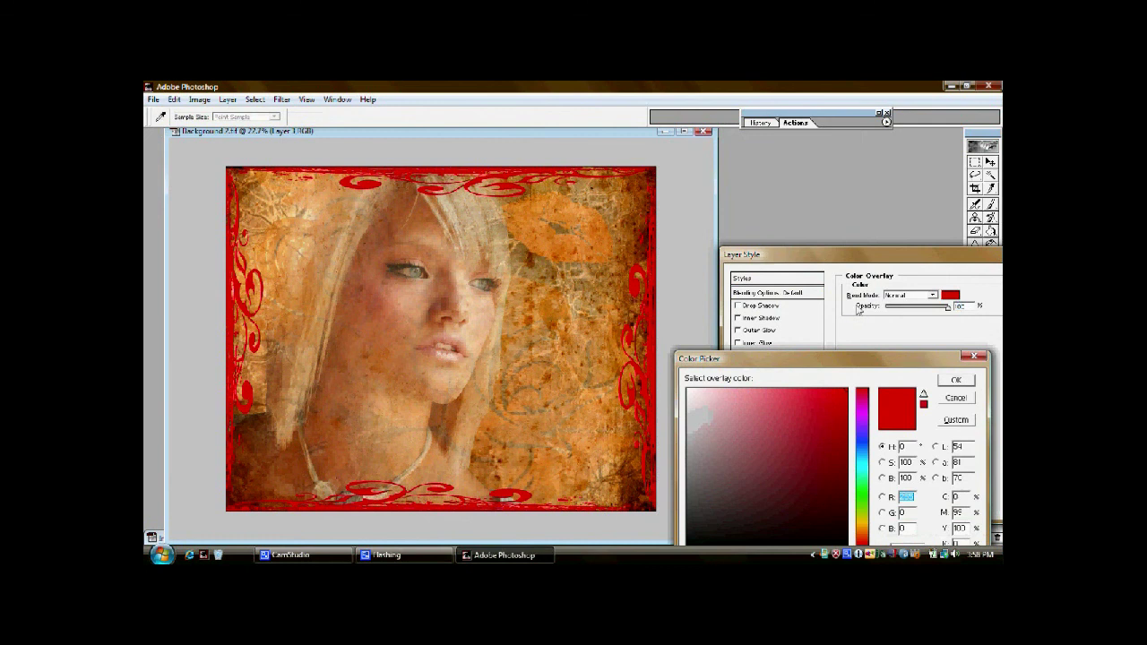
pyautogui.click(293, 245)
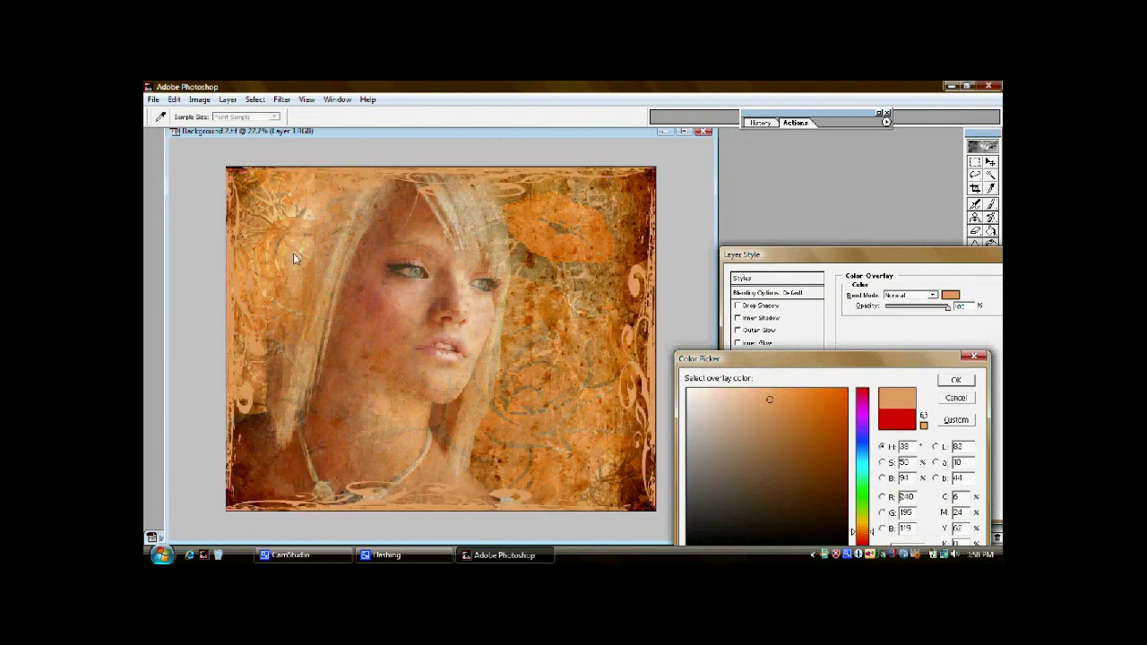
pyautogui.click(524, 312)
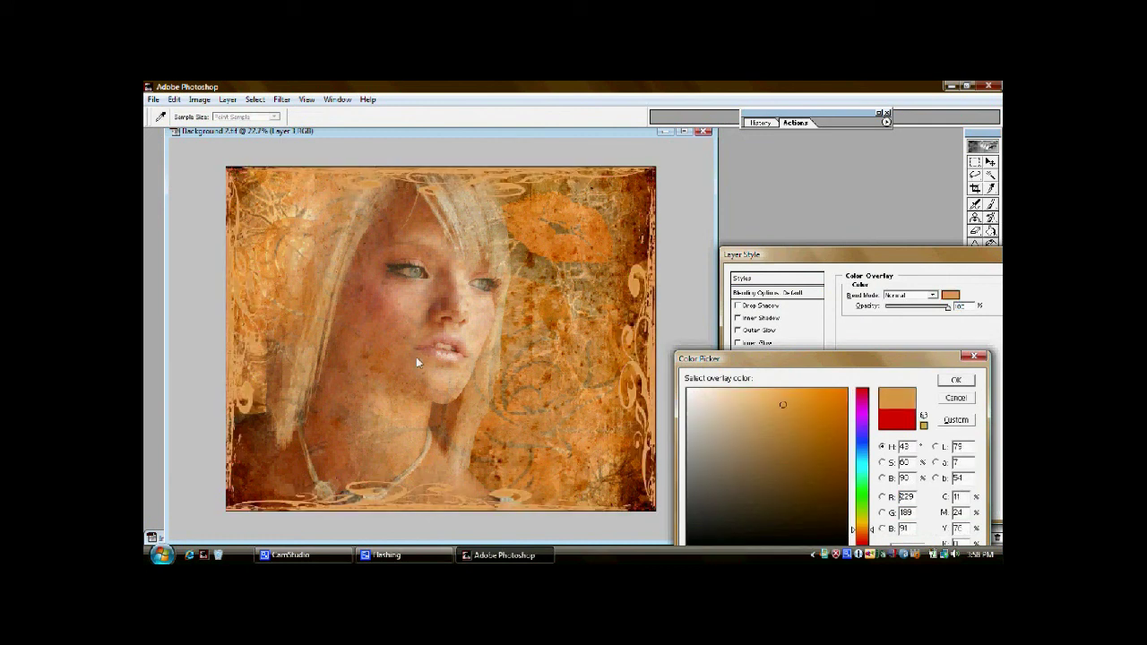
pyautogui.click(290, 285)
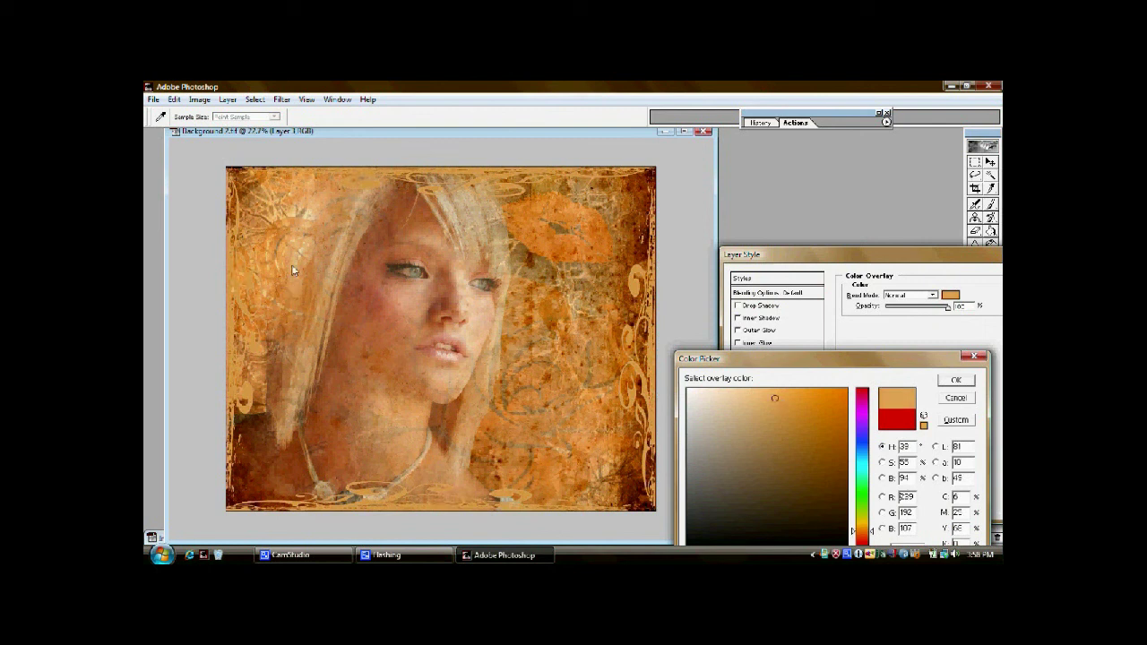
pyautogui.click(292, 260)
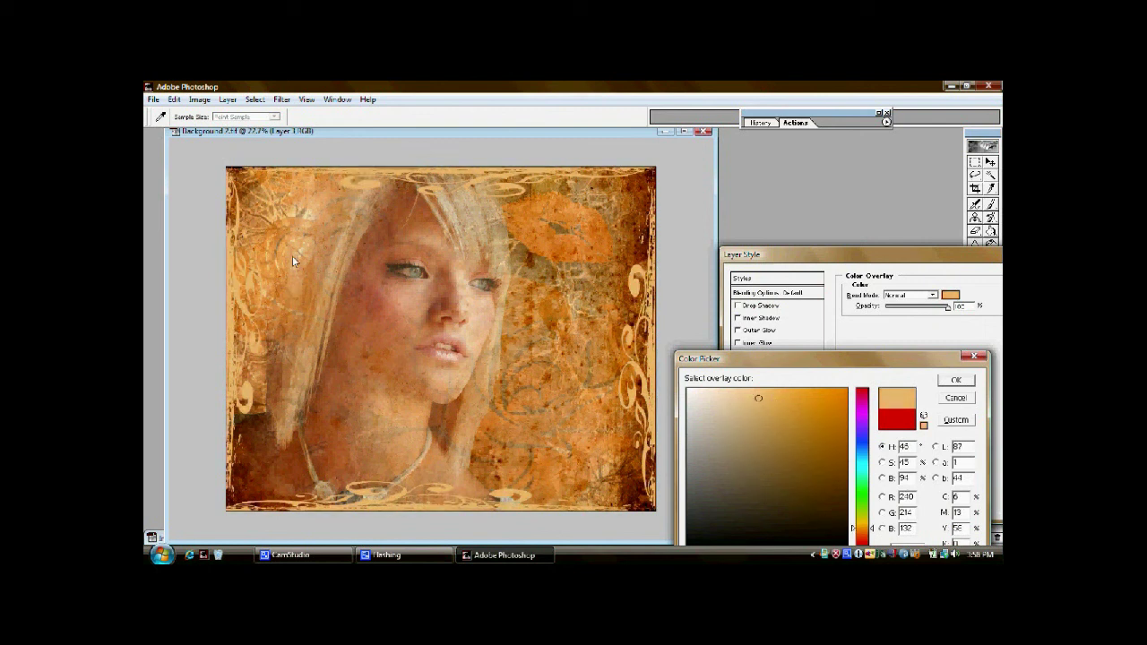
pyautogui.click(970, 380)
pyautogui.moveTo(967, 263); pyautogui.dragTo(905, 306)
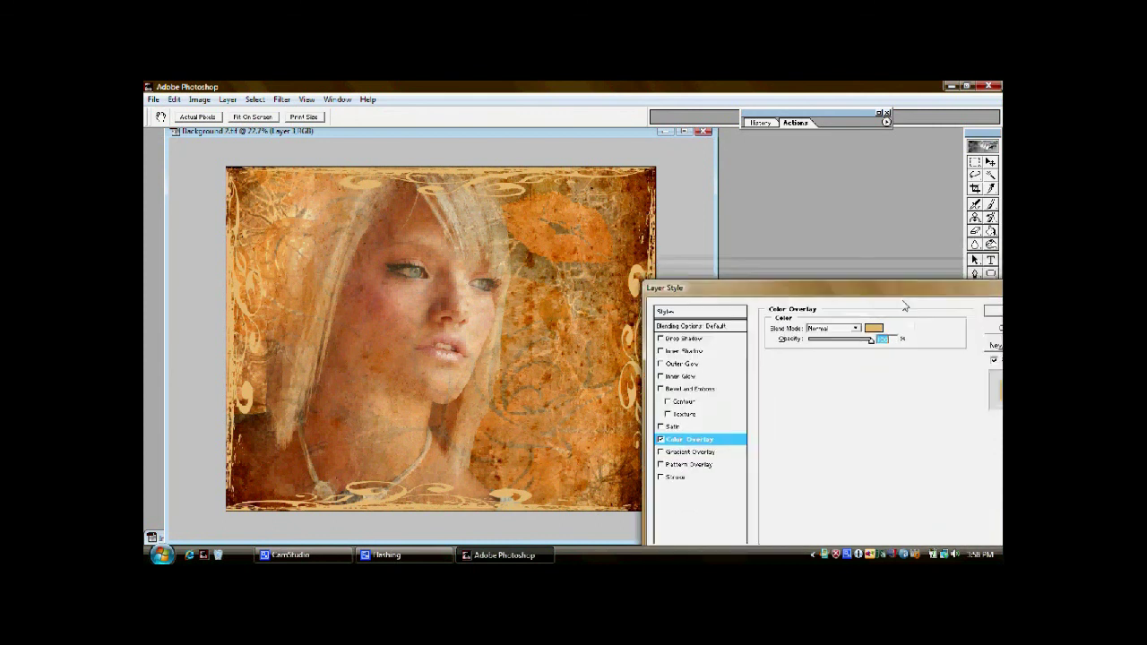
pyautogui.click(993, 313)
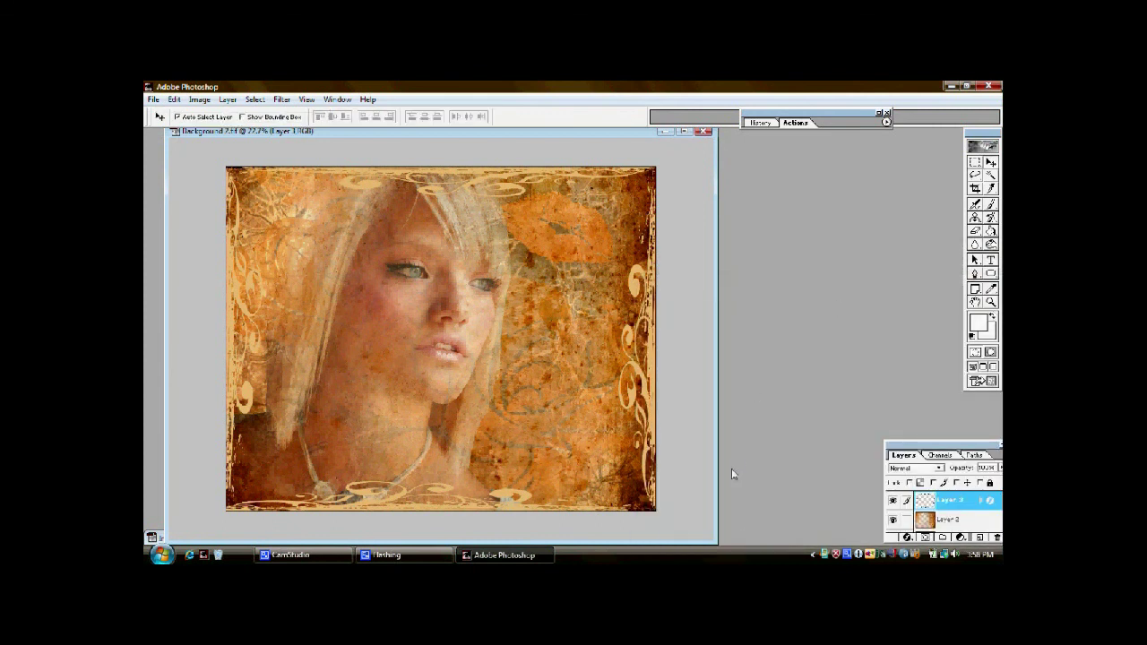